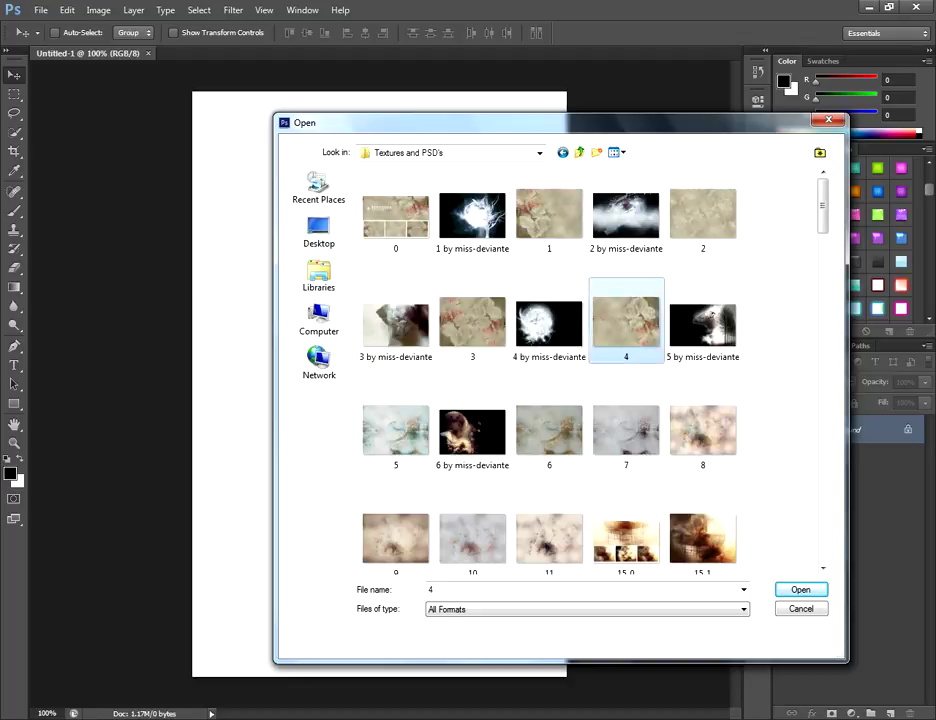
Open the texture image 38_textures_by_Carllton (9) from the Textures and PSD's folder.
{"action": "left_click", "coordinate": [626, 323]}
{"action": "scroll", "coordinate": [626, 323], "scroll_direction": "down", "scroll_amount": 7}
{"action": "scroll", "coordinate": [626, 322], "scroll_direction": "down", "scroll_amount": 3}
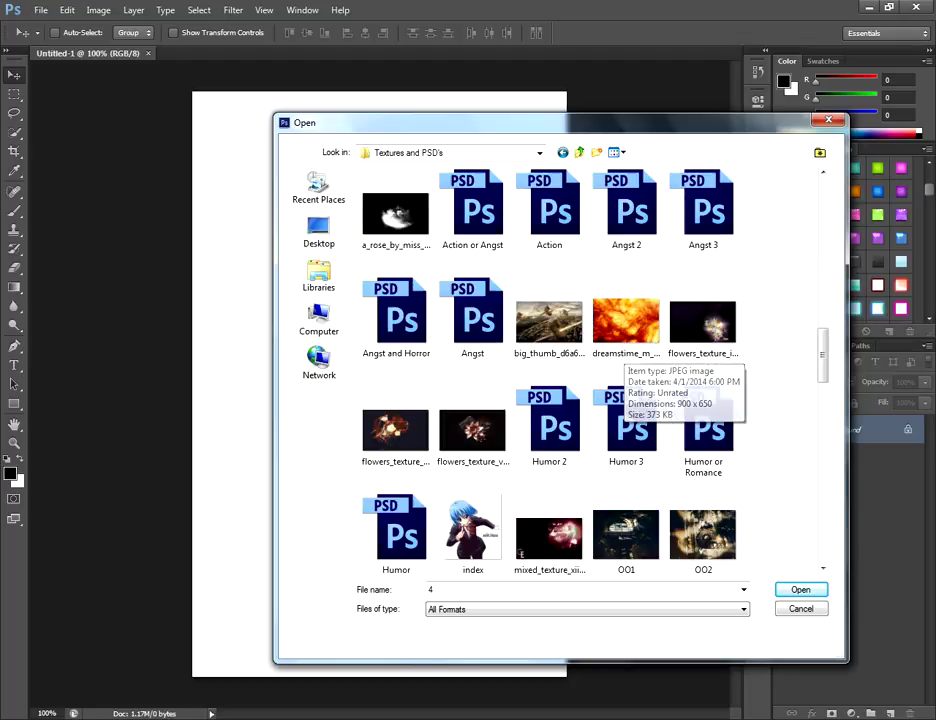
{"action": "scroll", "coordinate": [626, 322], "scroll_direction": "down", "scroll_amount": 2}
{"action": "scroll", "coordinate": [590, 370], "scroll_direction": "down", "scroll_amount": 1}
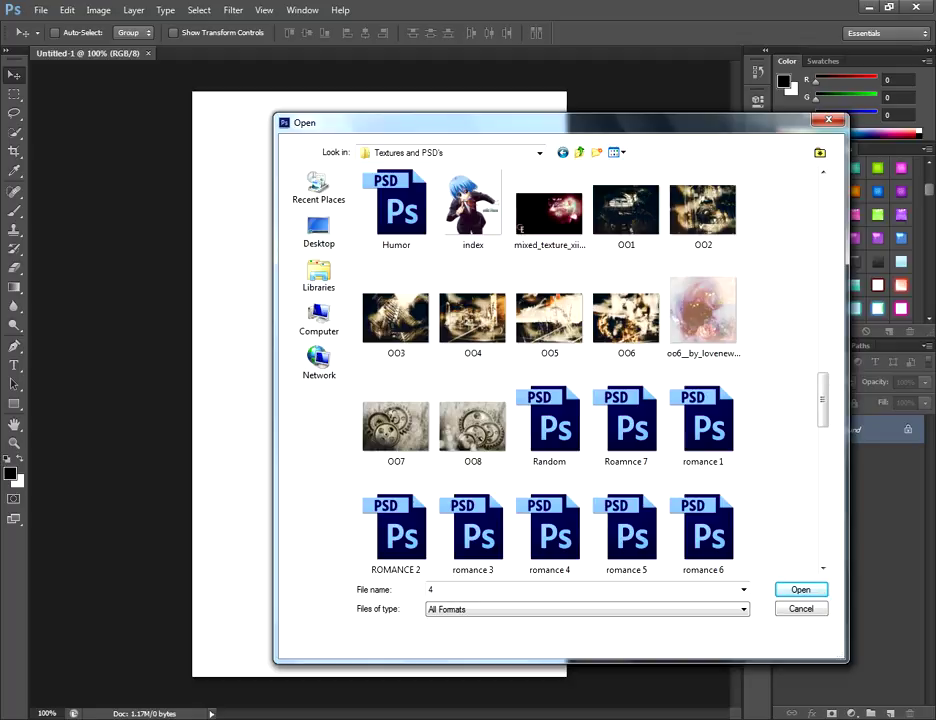
{"action": "scroll", "coordinate": [595, 285], "scroll_direction": "down", "scroll_amount": 10}
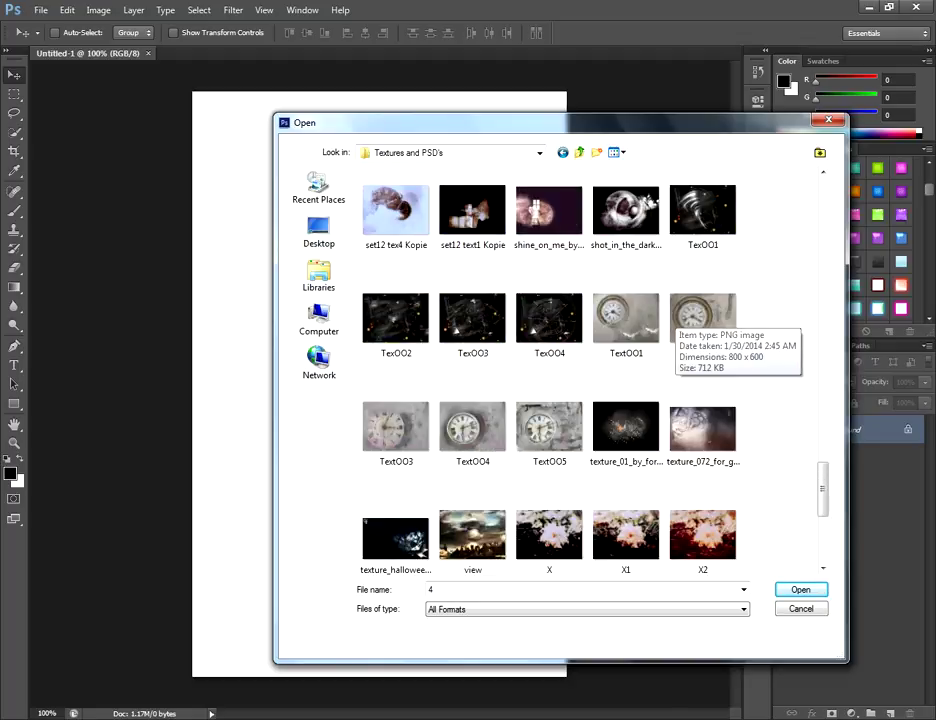
{"action": "scroll", "coordinate": [590, 370], "scroll_direction": "up", "scroll_amount": 10}
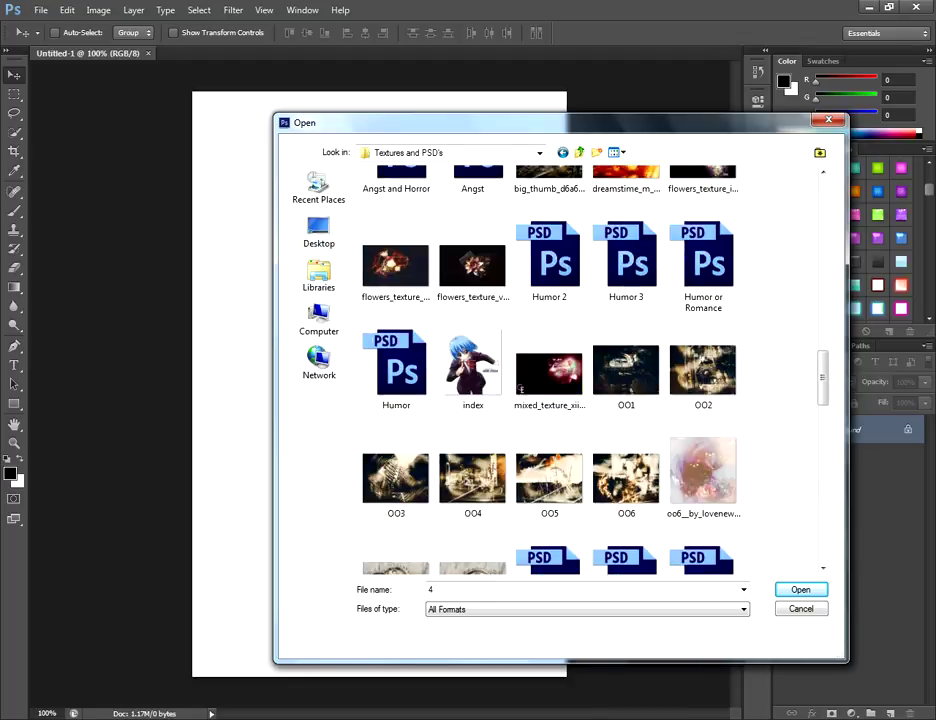
{"action": "scroll", "coordinate": [620, 360], "scroll_direction": "up", "scroll_amount": 5}
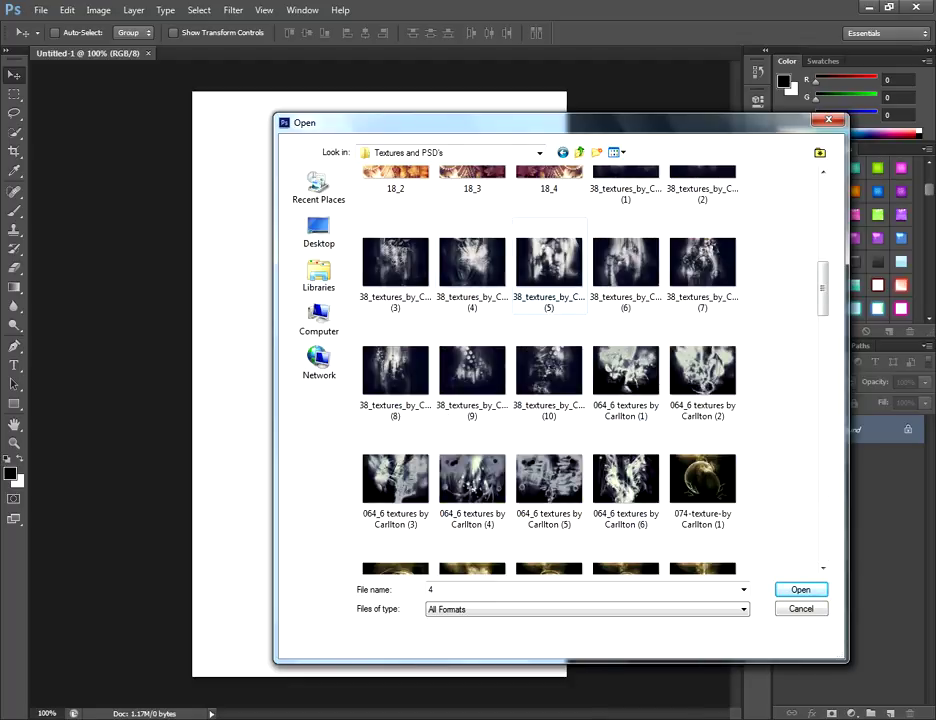
{"action": "double_click", "coordinate": [472, 372]}
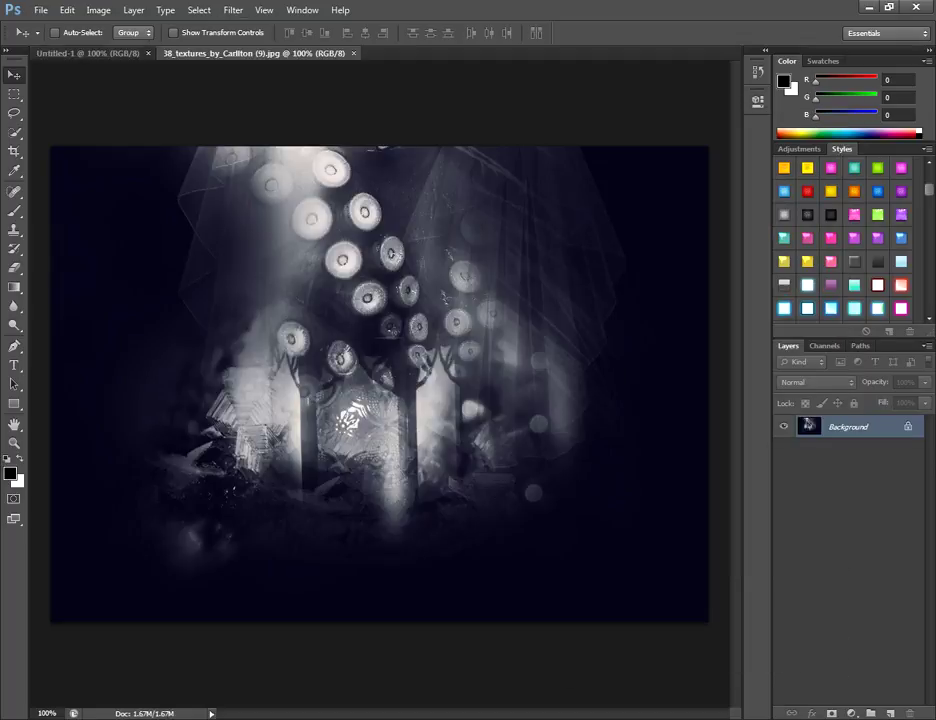
Copy the open texture into Untitled-1 as a new layer and position it over the canvas's upper-left area.
{"action": "right_click", "coordinate": [252, 54]}
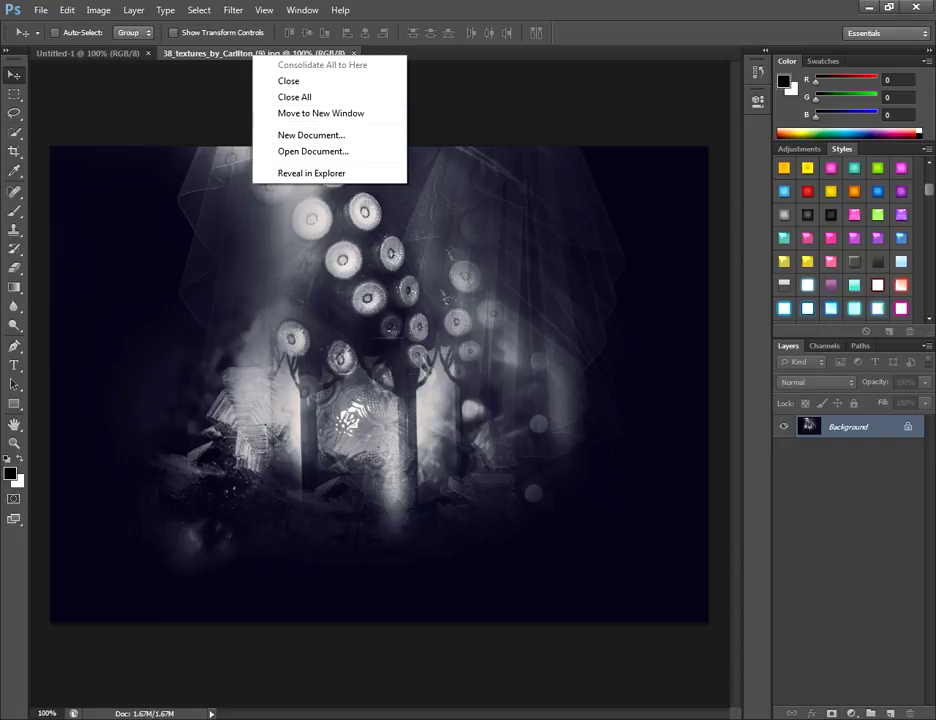
{"action": "left_click", "coordinate": [320, 113]}
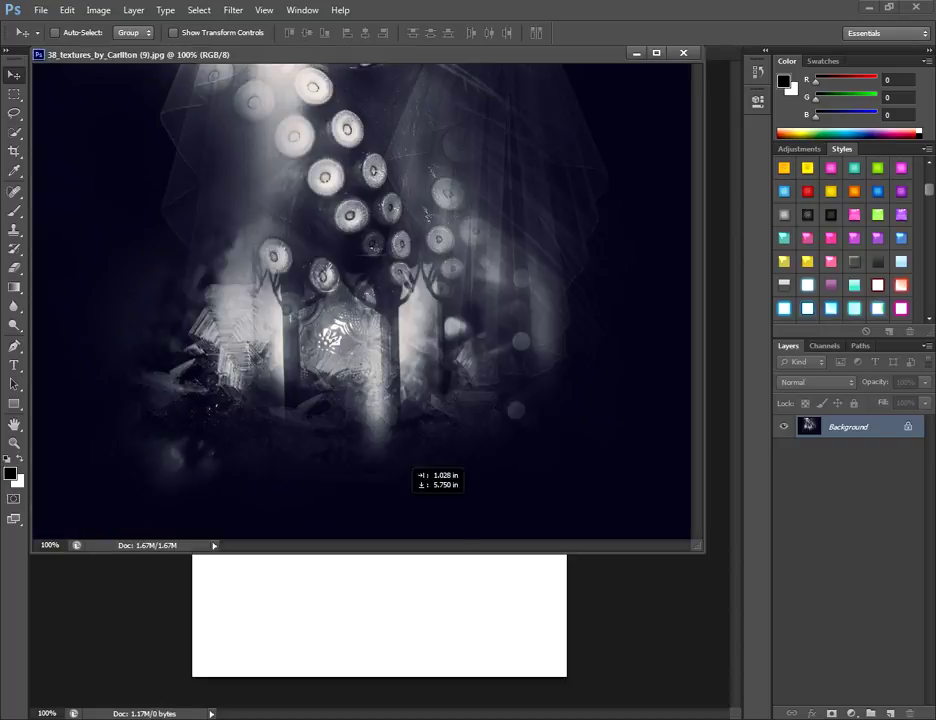
{"action": "left_click_drag", "start_coordinate": [322, 236], "coordinate": [379, 618]}
{"action": "left_click", "coordinate": [684, 53]}
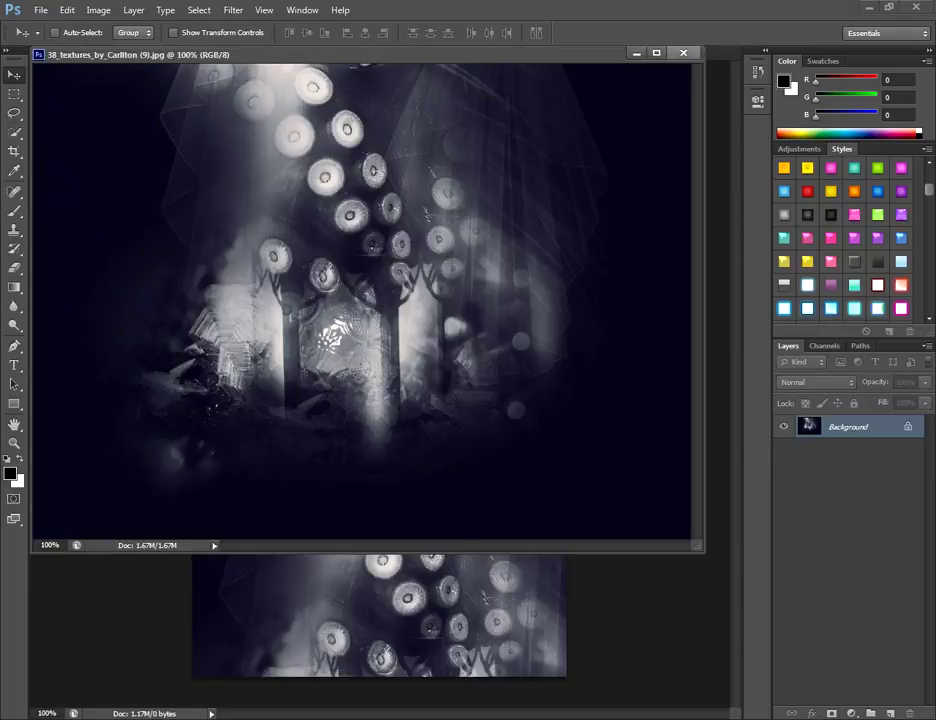
{"action": "left_click_drag", "start_coordinate": [459, 535], "coordinate": [386, 140]}
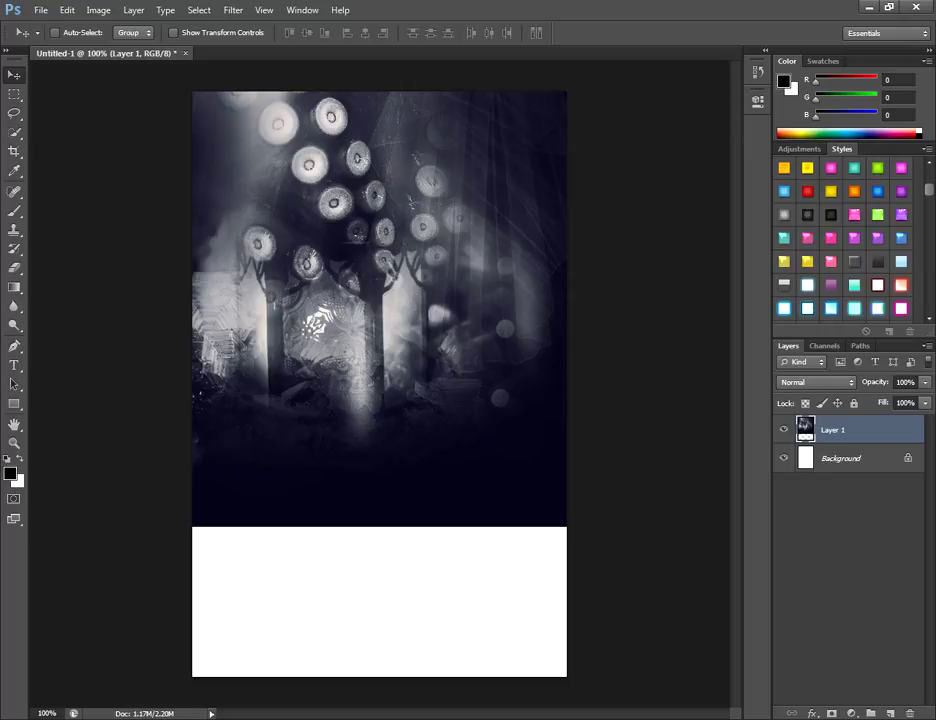
{"action": "left_click_drag", "start_coordinate": [381, 267], "coordinate": [221, 291]}
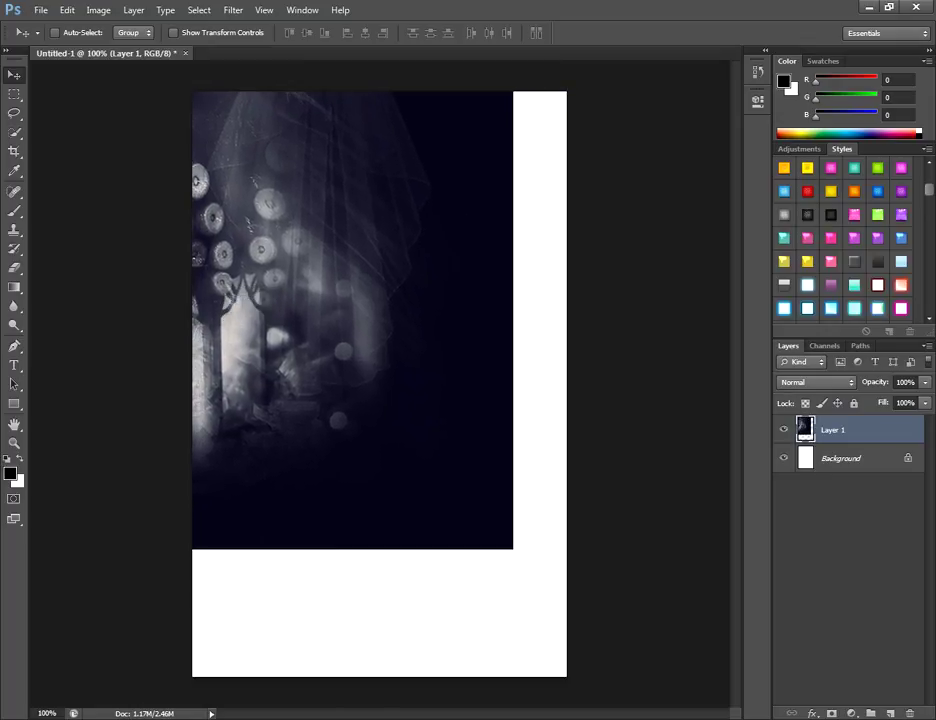
Open image 4, the building with tall windows, from the Stocks folder inside the Photoshop folder.
{"action": "key", "text": "ctrl+o"}
{"action": "left_click", "coordinate": [472, 323]}
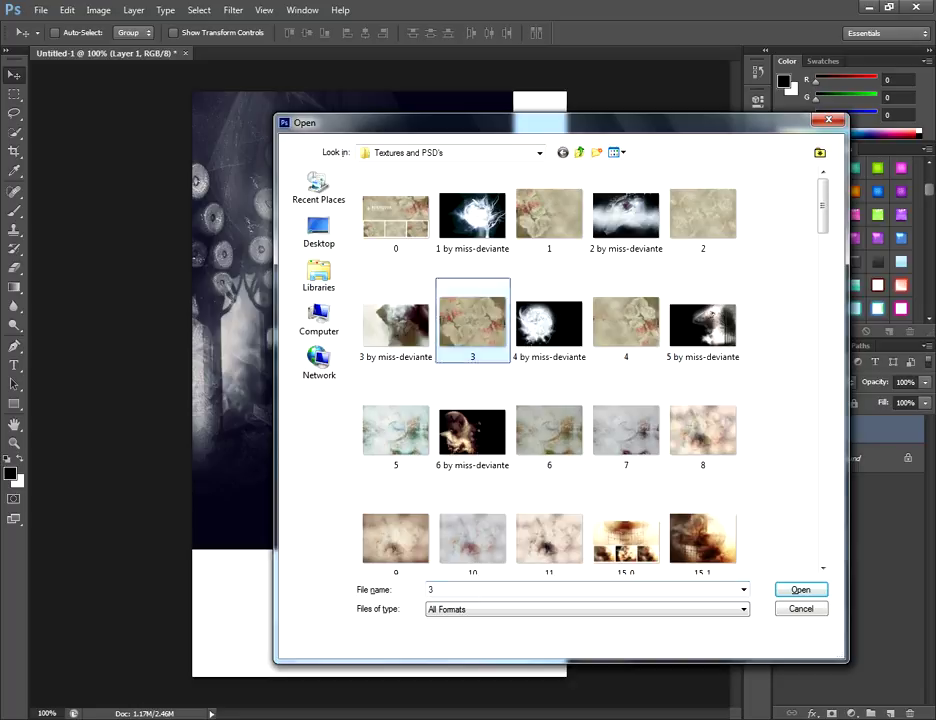
{"action": "scroll", "coordinate": [472, 323], "scroll_direction": "down", "scroll_amount": 13}
{"action": "scroll", "coordinate": [590, 370], "scroll_direction": "down", "scroll_amount": 15}
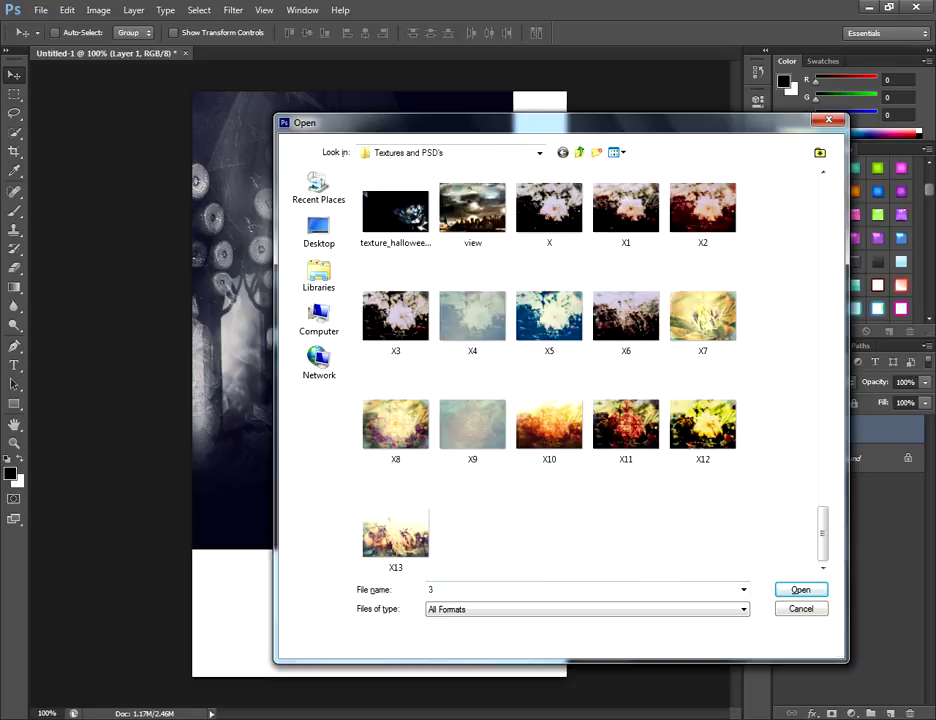
{"action": "left_click", "coordinate": [540, 153]}
{"action": "left_click", "coordinate": [414, 238]}
{"action": "double_click", "coordinate": [626, 212]}
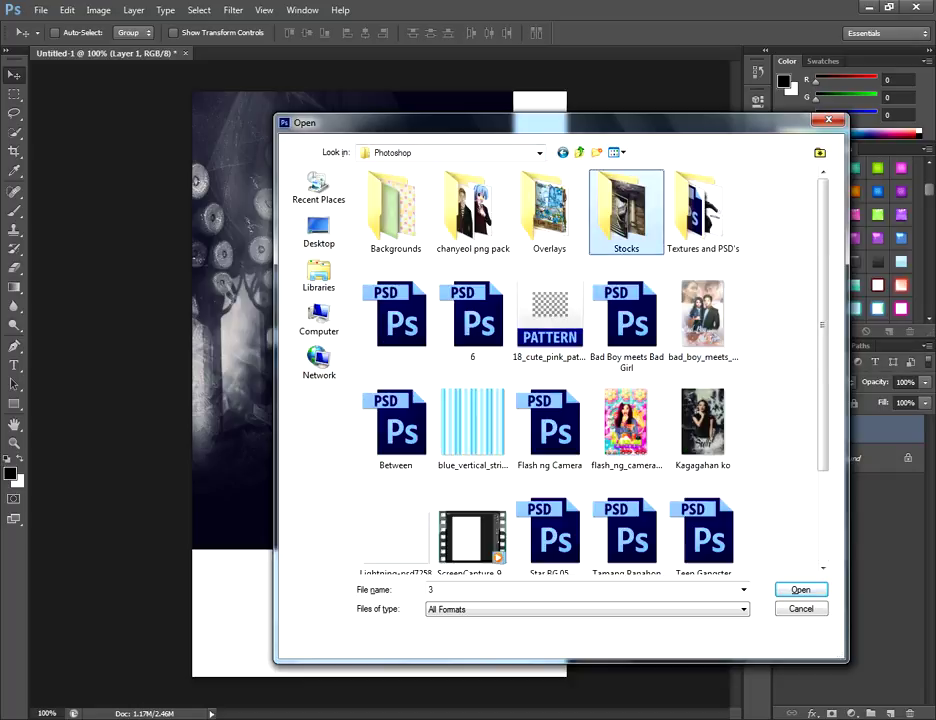
{"action": "left_click_drag", "start_coordinate": [600, 123], "coordinate": [570, 127]}
{"action": "left_click", "coordinate": [597, 212]}
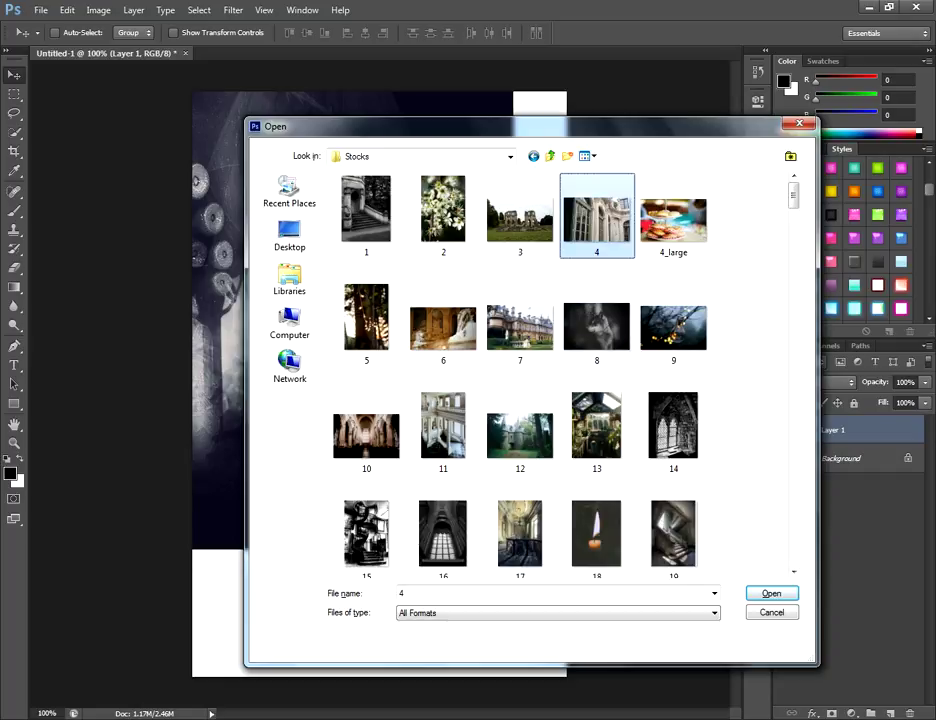
{"action": "left_click", "coordinate": [770, 593]}
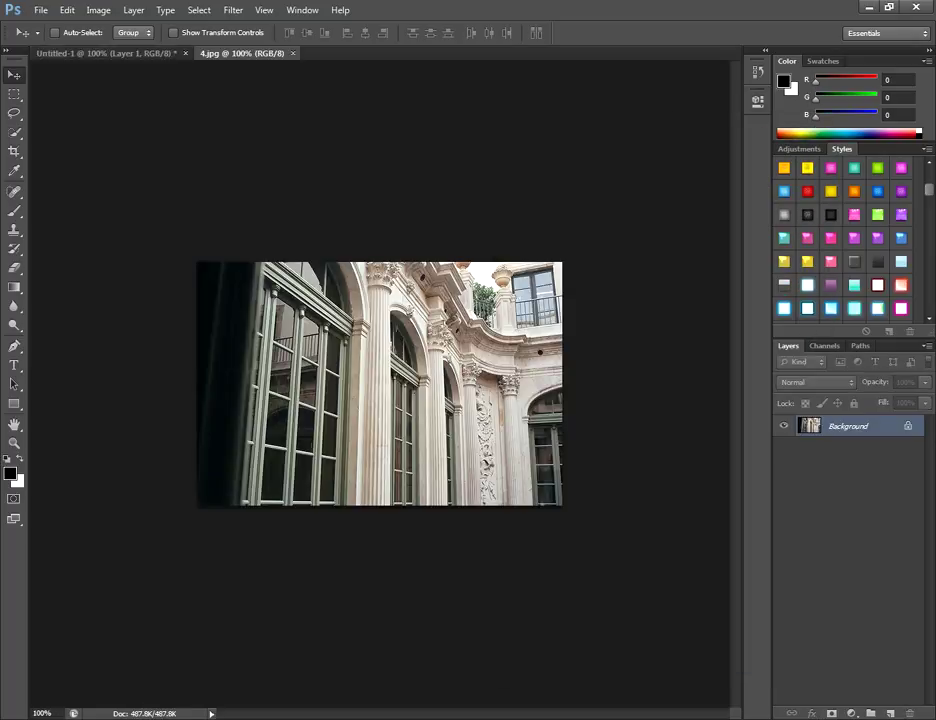
Copy the building photo into Untitled-1 as a new layer and position it in the canvas's upper-right corner.
{"action": "right_click", "coordinate": [260, 53]}
{"action": "left_click", "coordinate": [329, 110]}
{"action": "left_click_drag", "start_coordinate": [260, 190], "coordinate": [463, 612]}
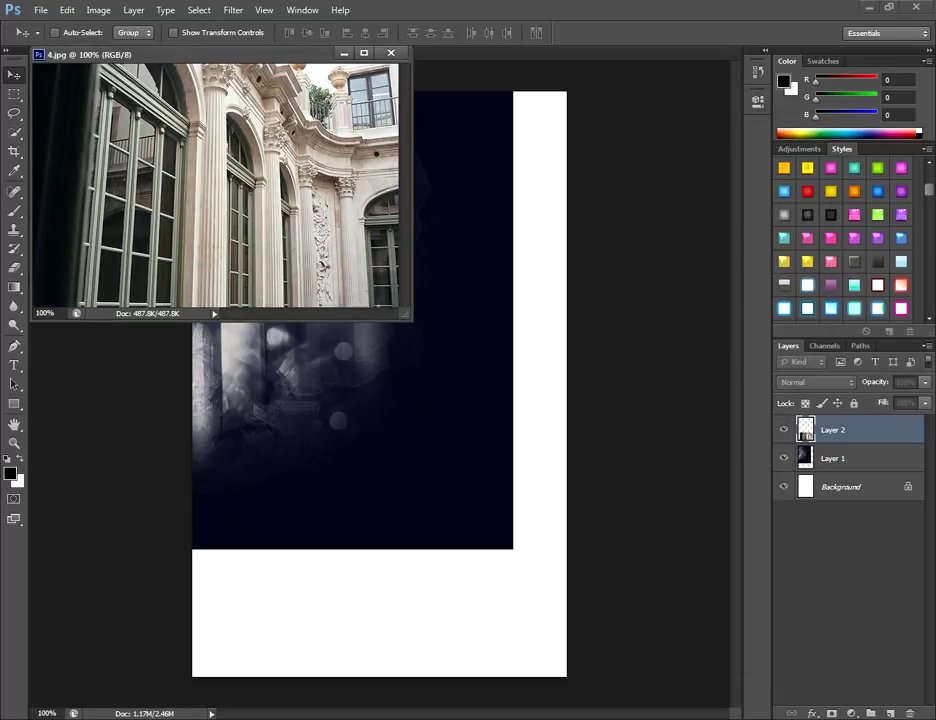
{"action": "left_click", "coordinate": [391, 53]}
{"action": "left_click_drag", "start_coordinate": [440, 475], "coordinate": [474, 133]}
Darken the building layer with Brightness/Contrast, lowering the brightness to its minimum and raising the contrast.
{"action": "left_click", "coordinate": [98, 11]}
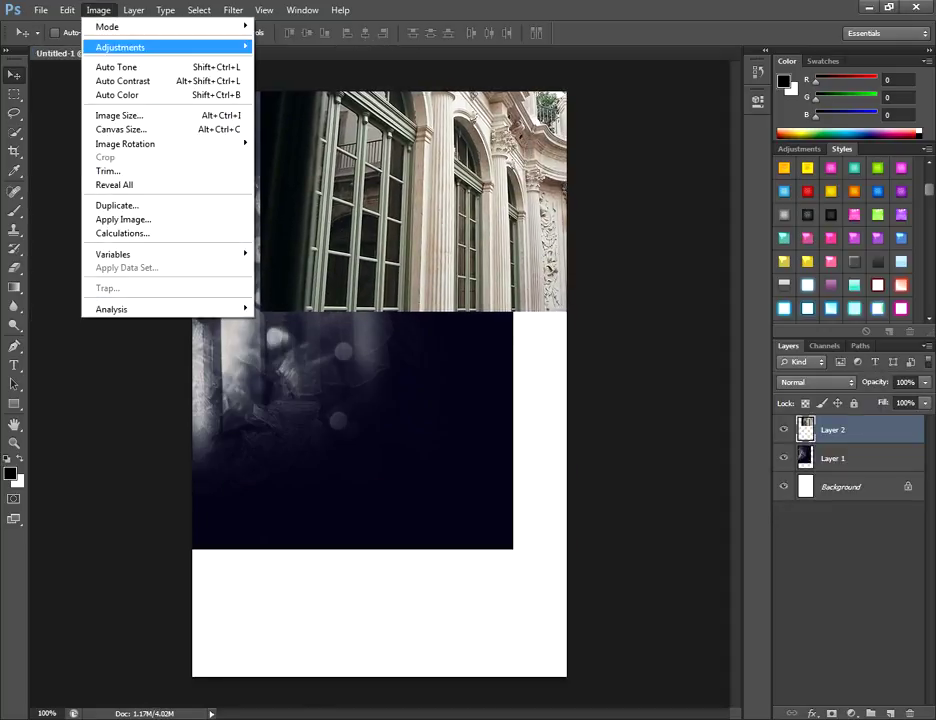
{"action": "mouse_move", "coordinate": [160, 26]}
{"action": "mouse_move", "coordinate": [150, 47]}
{"action": "left_click", "coordinate": [305, 46]}
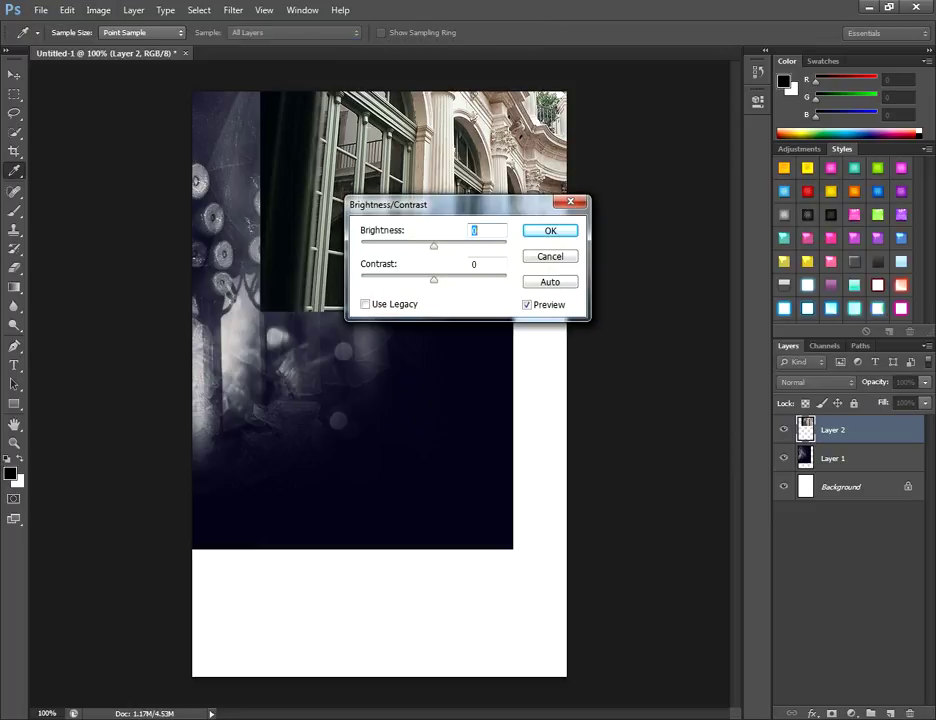
{"action": "left_click_drag", "start_coordinate": [433, 246], "coordinate": [361, 246]}
{"action": "key", "text": "Tab"}
{"action": "key", "text": "shift+Up"}
{"action": "key", "text": "shift+Up"}
{"action": "key", "text": "shift+Up"}
{"action": "key", "text": "shift+Up"}
{"action": "key", "text": "shift+Up"}
{"action": "key", "text": "shift+Up"}
{"action": "key", "text": "shift+Up"}
{"action": "key", "text": "shift+Up"}
{"action": "key", "text": "shift+Up"}
{"action": "key", "text": "shift+Up"}
{"action": "left_click_drag", "start_coordinate": [400, 204], "coordinate": [440, 411]}
{"action": "left_click", "coordinate": [589, 439]}
Apply Levels to the building layer with a midtone input level of 1.04.
{"action": "left_click", "coordinate": [99, 10]}
{"action": "mouse_move", "coordinate": [120, 47]}
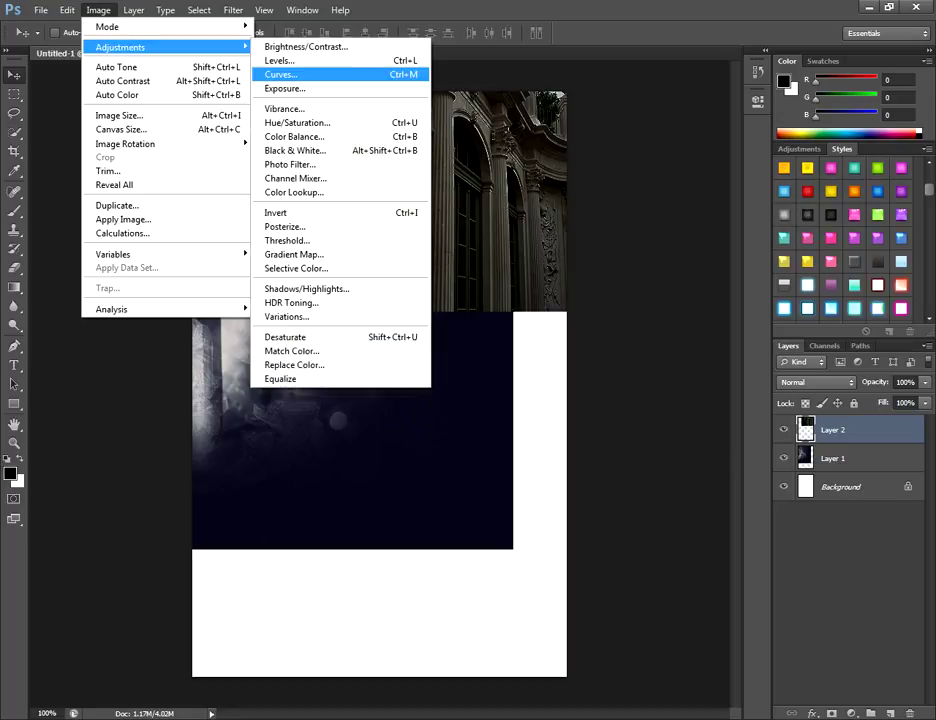
{"action": "left_click", "coordinate": [215, 58]}
{"action": "left_click_drag", "start_coordinate": [405, 155], "coordinate": [396, 291]}
{"action": "mouse_move", "coordinate": [332, 456]}
{"action": "left_mouse_down"}
{"action": "mouse_move", "coordinate": [397, 455]}
{"action": "mouse_move", "coordinate": [331, 455]}
{"action": "left_mouse_up"}
{"action": "mouse_move", "coordinate": [518, 456]}
{"action": "left_mouse_down"}
{"action": "mouse_move", "coordinate": [450, 456]}
{"action": "mouse_move", "coordinate": [519, 456]}
{"action": "left_mouse_up"}
{"action": "mouse_move", "coordinate": [425, 456]}
{"action": "left_mouse_down"}
{"action": "mouse_move", "coordinate": [410, 456]}
{"action": "mouse_move", "coordinate": [493, 455]}
{"action": "mouse_move", "coordinate": [345, 455]}
{"action": "mouse_move", "coordinate": [422, 455]}
{"action": "left_mouse_up"}
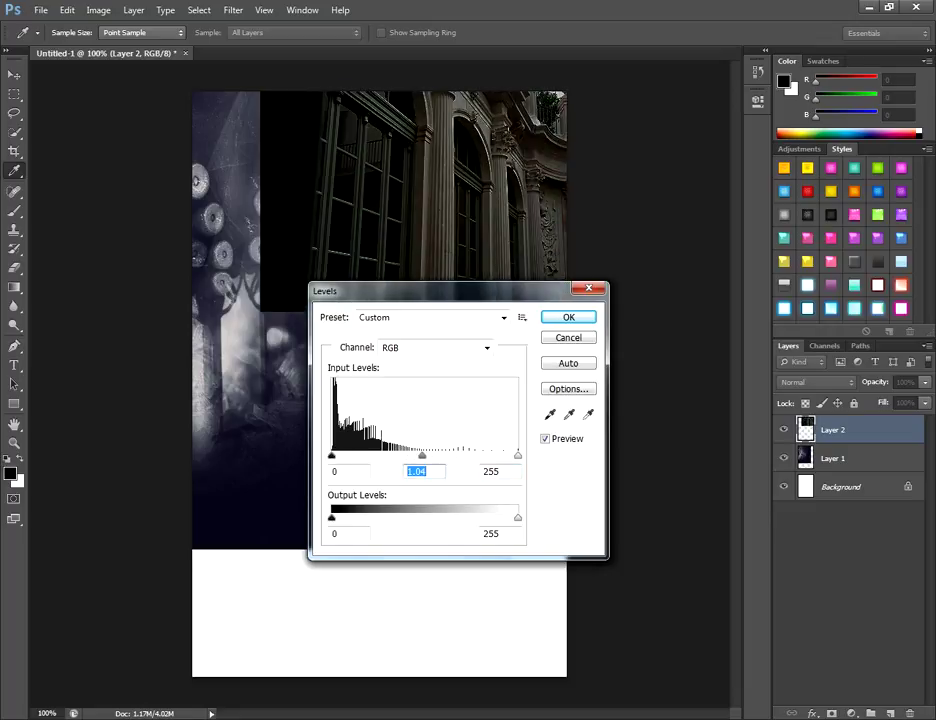
{"action": "mouse_move", "coordinate": [332, 518]}
{"action": "left_mouse_down"}
{"action": "mouse_move", "coordinate": [350, 518]}
{"action": "mouse_move", "coordinate": [331, 518]}
{"action": "left_mouse_up"}
{"action": "mouse_move", "coordinate": [518, 517]}
{"action": "left_mouse_down"}
{"action": "mouse_move", "coordinate": [398, 517]}
{"action": "mouse_move", "coordinate": [506, 517]}
{"action": "left_mouse_up"}
{"action": "left_click", "coordinate": [518, 517]}
{"action": "left_click", "coordinate": [568, 317]}
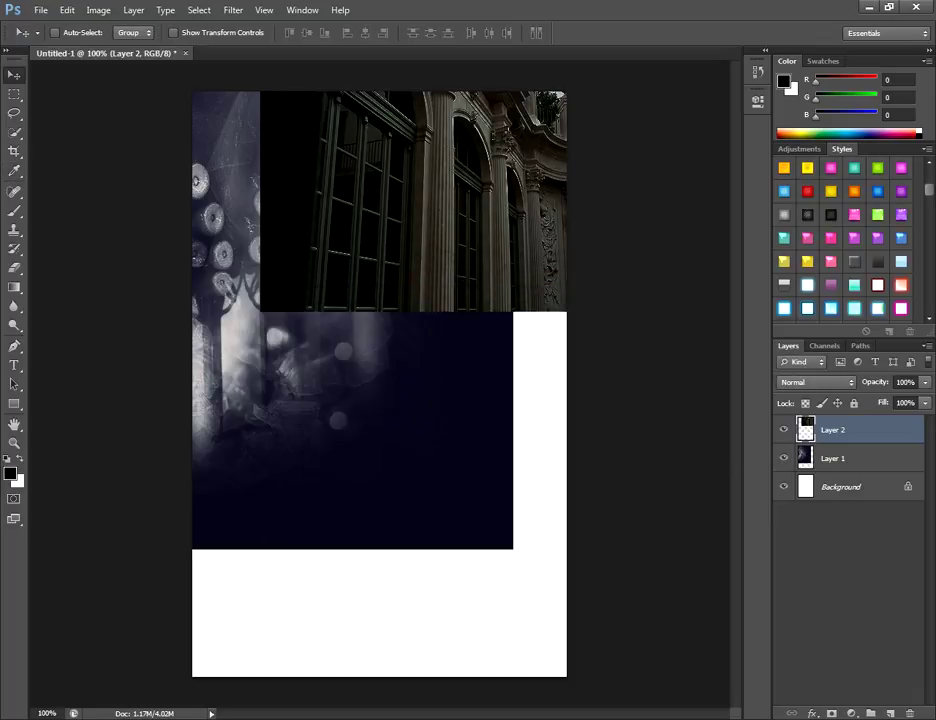
Erase the left windows and the lower edge of the building layer with a soft 92 px eraser.
{"action": "left_click", "coordinate": [14, 268]}
{"action": "mouse_move", "coordinate": [264, 102]}
{"action": "left_mouse_down"}
{"action": "mouse_move", "coordinate": [266, 210]}
{"action": "mouse_move", "coordinate": [276, 130]}
{"action": "mouse_move", "coordinate": [270, 262]}
{"action": "mouse_move", "coordinate": [345, 308]}
{"action": "mouse_move", "coordinate": [555, 318]}
{"action": "mouse_move", "coordinate": [285, 260]}
{"action": "left_mouse_up"}
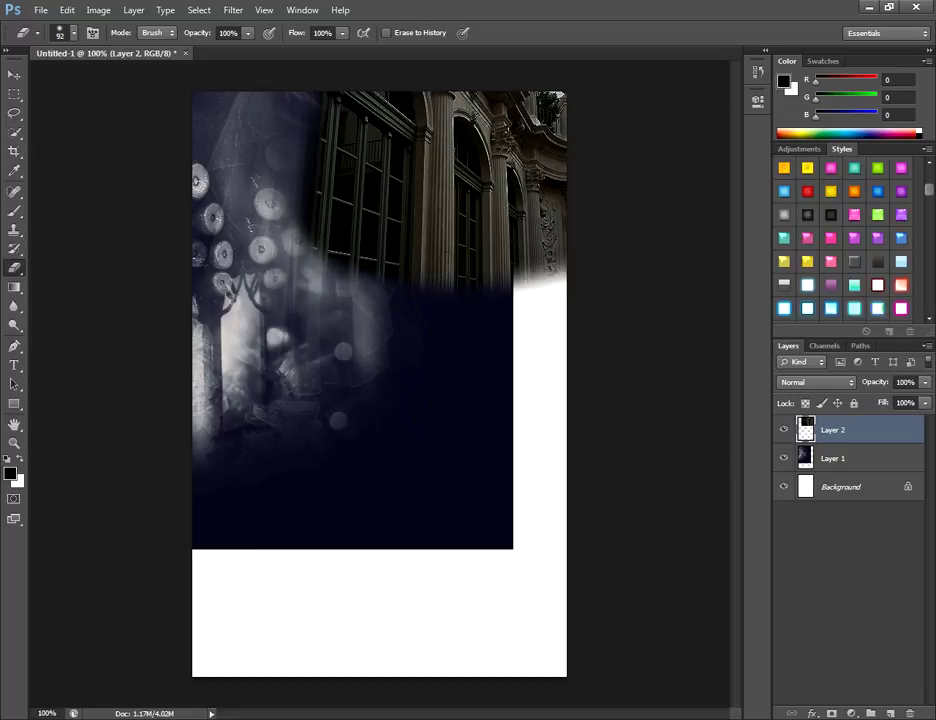
{"action": "mouse_move", "coordinate": [303, 112]}
{"action": "left_mouse_down"}
{"action": "mouse_move", "coordinate": [325, 248]}
{"action": "mouse_move", "coordinate": [358, 115]}
{"action": "mouse_move", "coordinate": [403, 265]}
{"action": "mouse_move", "coordinate": [290, 145]}
{"action": "left_mouse_up"}
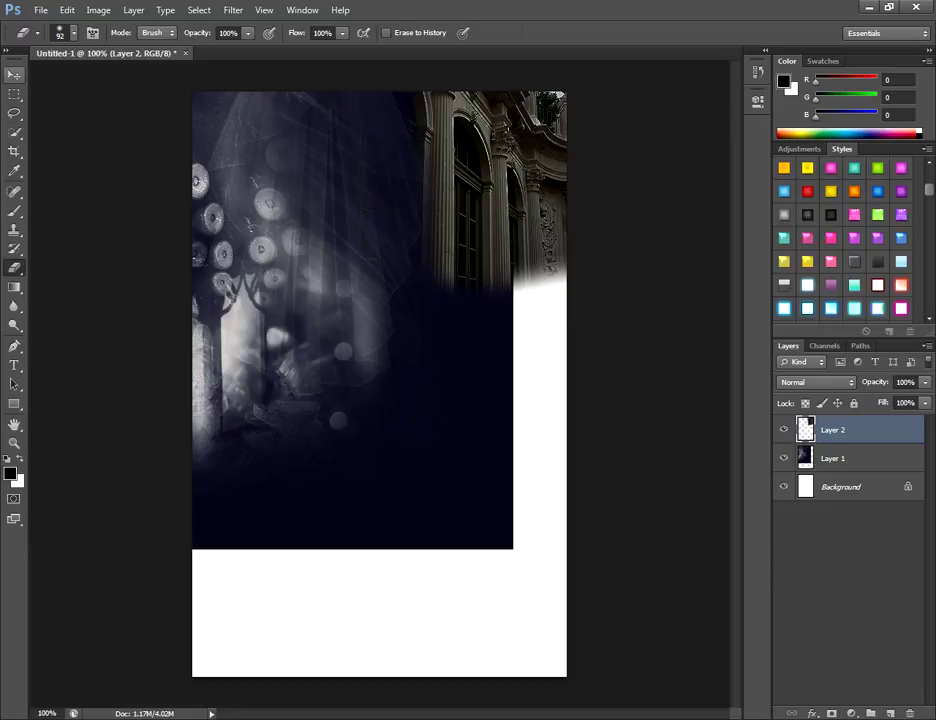
Open the pocket-watch texture 38_textures_by_Carllton (7) from the Textures and PSD's folder.
{"action": "key", "text": "v"}
{"action": "key", "text": "ctrl+o"}
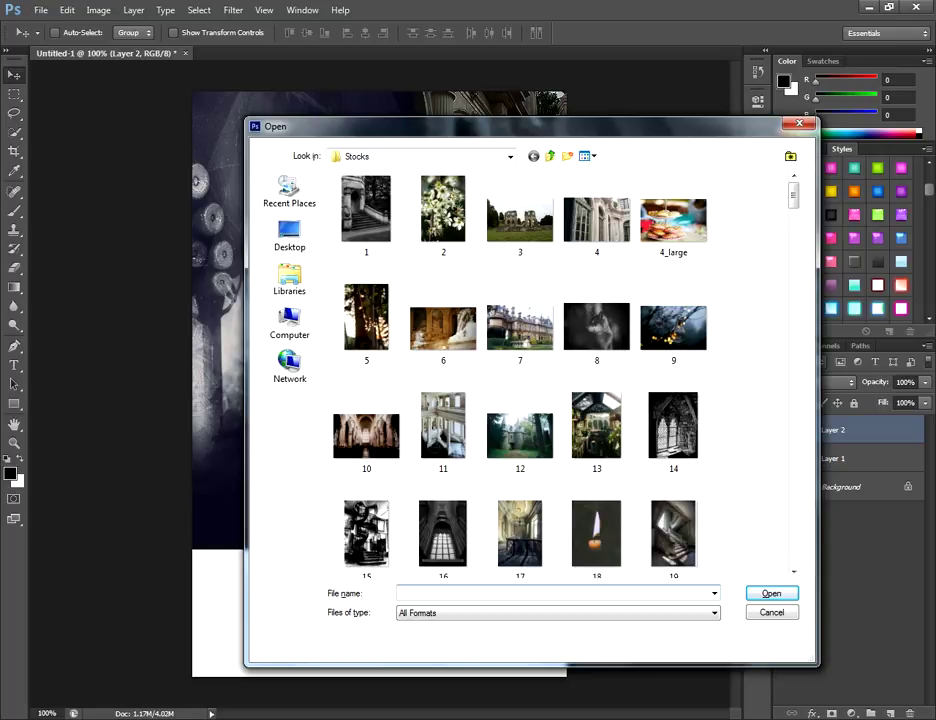
{"action": "left_click", "coordinate": [510, 156]}
{"action": "left_click", "coordinate": [442, 241]}
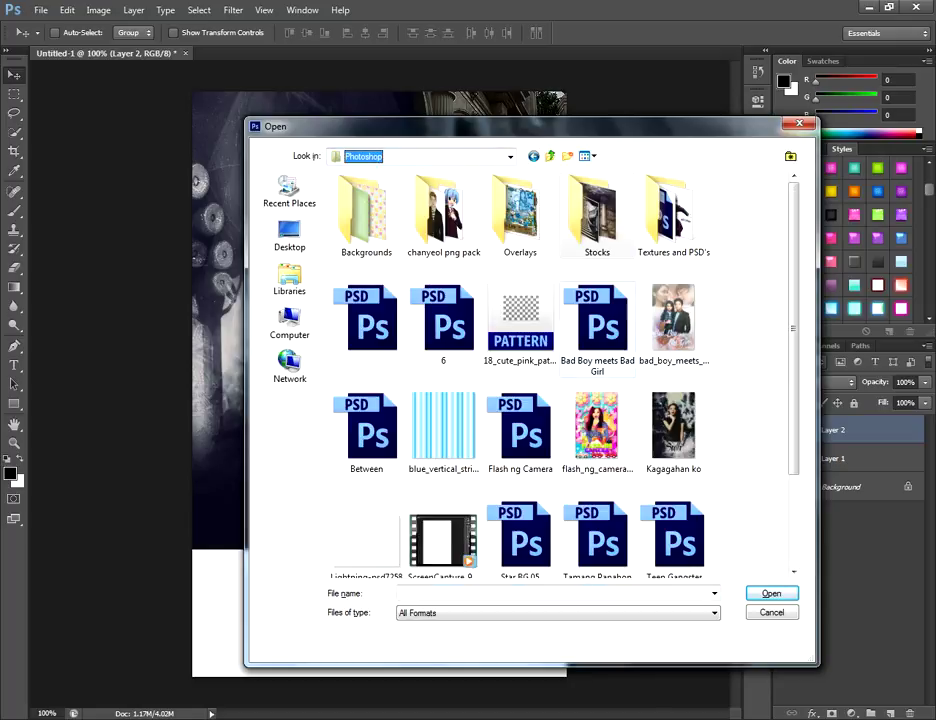
{"action": "double_click", "coordinate": [674, 216]}
{"action": "left_click", "coordinate": [522, 322]}
{"action": "scroll", "coordinate": [522, 322], "scroll_direction": "down", "scroll_amount": 3}
{"action": "scroll", "coordinate": [522, 322], "scroll_direction": "up", "scroll_amount": 2}
{"action": "scroll", "coordinate": [597, 375], "scroll_direction": "down", "scroll_amount": 10}
{"action": "scroll", "coordinate": [597, 375], "scroll_direction": "up", "scroll_amount": 3}
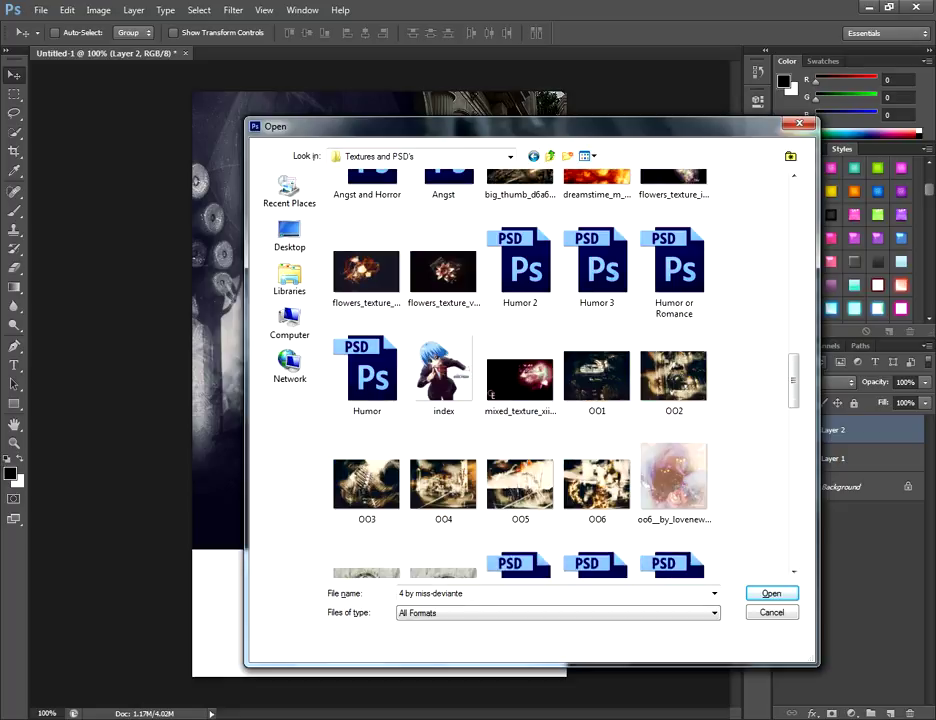
{"action": "scroll", "coordinate": [597, 375], "scroll_direction": "up", "scroll_amount": 6}
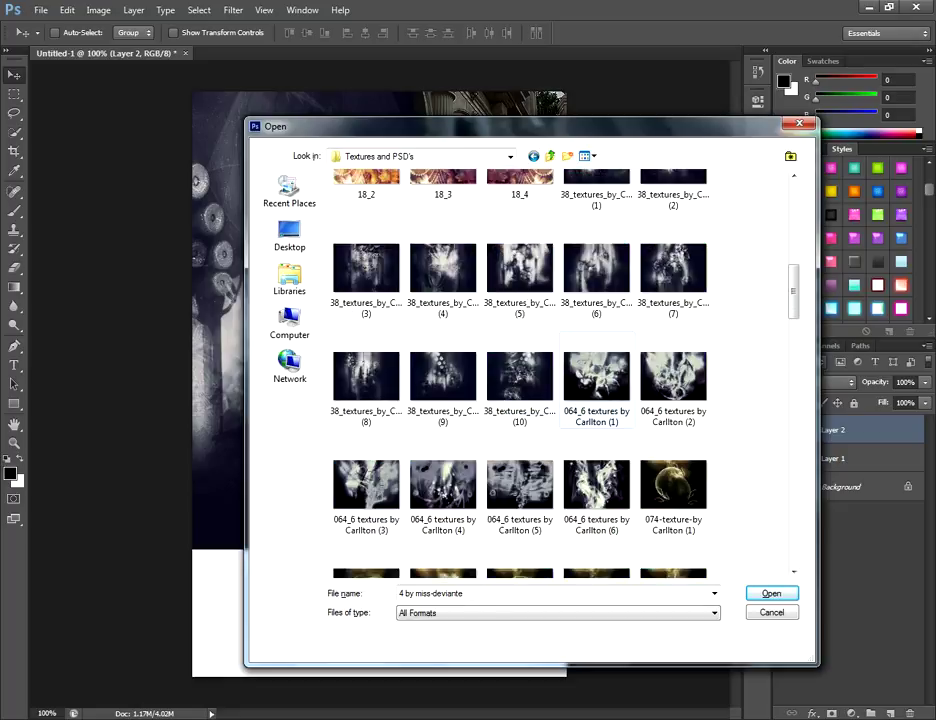
{"action": "left_click", "coordinate": [674, 271]}
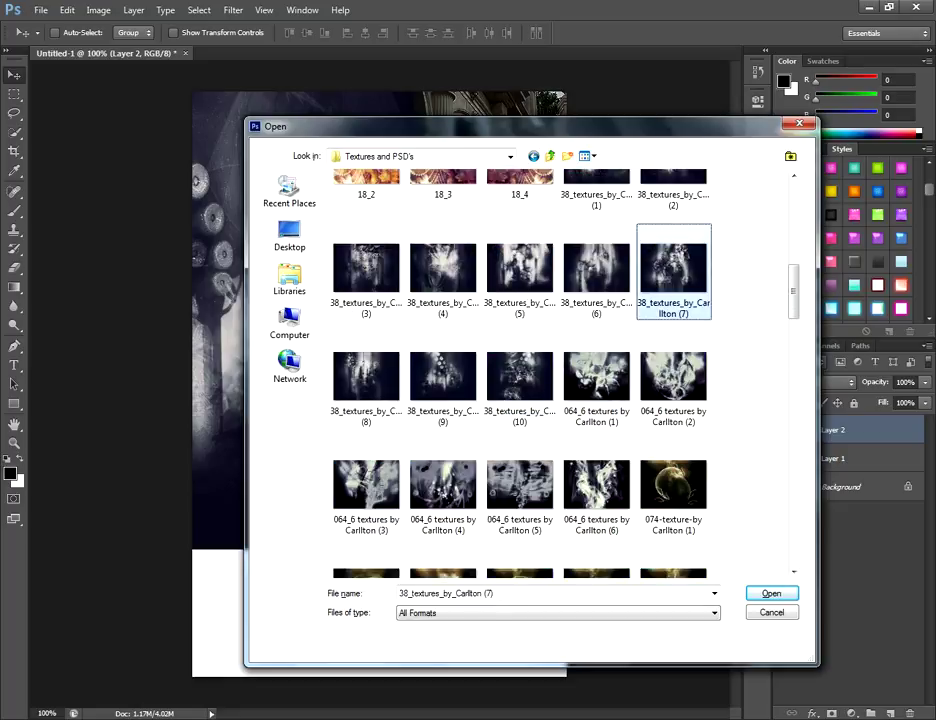
{"action": "double_click", "coordinate": [674, 271]}
Copy the pocket-watch texture into Untitled-1 as a new layer and position it over the canvas's lower part.
{"action": "right_click", "coordinate": [349, 53]}
{"action": "left_click", "coordinate": [405, 101]}
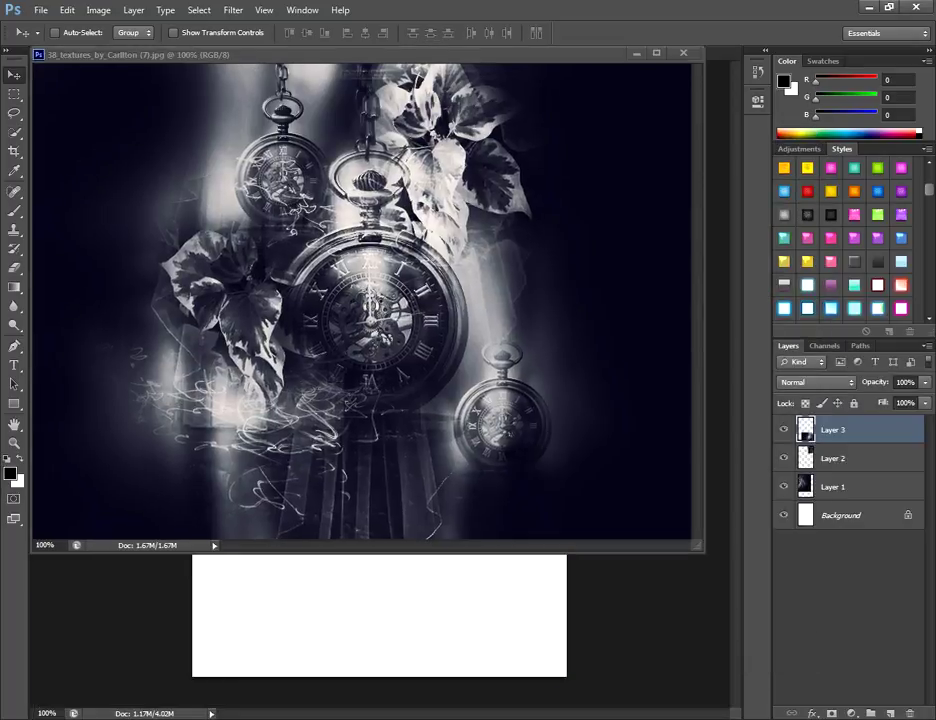
{"action": "left_click", "coordinate": [684, 53]}
{"action": "mouse_move", "coordinate": [460, 625]}
{"action": "left_mouse_down"}
{"action": "mouse_move", "coordinate": [446, 533]}
{"action": "mouse_move", "coordinate": [450, 217]}
{"action": "mouse_move", "coordinate": [384, 217]}
{"action": "mouse_move", "coordinate": [405, 380]}
{"action": "mouse_move", "coordinate": [305, 488]}
{"action": "mouse_move", "coordinate": [350, 531]}
{"action": "mouse_move", "coordinate": [351, 394]}
{"action": "mouse_move", "coordinate": [353, 429]}
{"action": "left_mouse_up"}
Delete the building photo layer, Layer 2.
{"action": "left_click", "coordinate": [842, 458]}
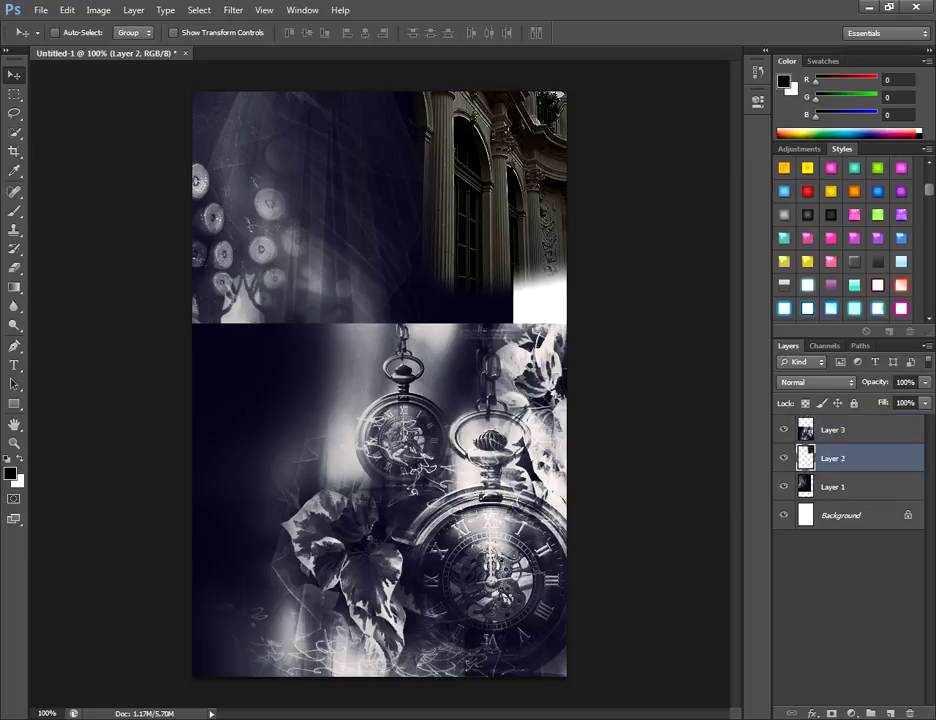
{"action": "key", "text": "Delete"}
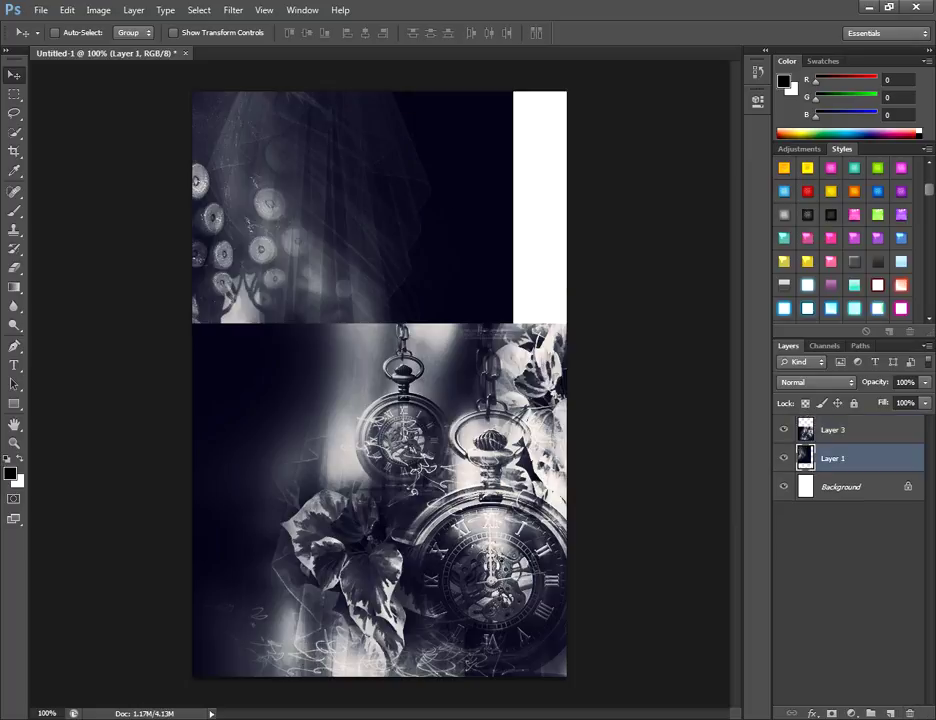
Open the wire-ball texture 38_textures_by_Carllton (3) from the Textures and PSD's folder.
{"action": "key", "text": "ctrl+o"}
{"action": "left_click", "coordinate": [520, 438]}
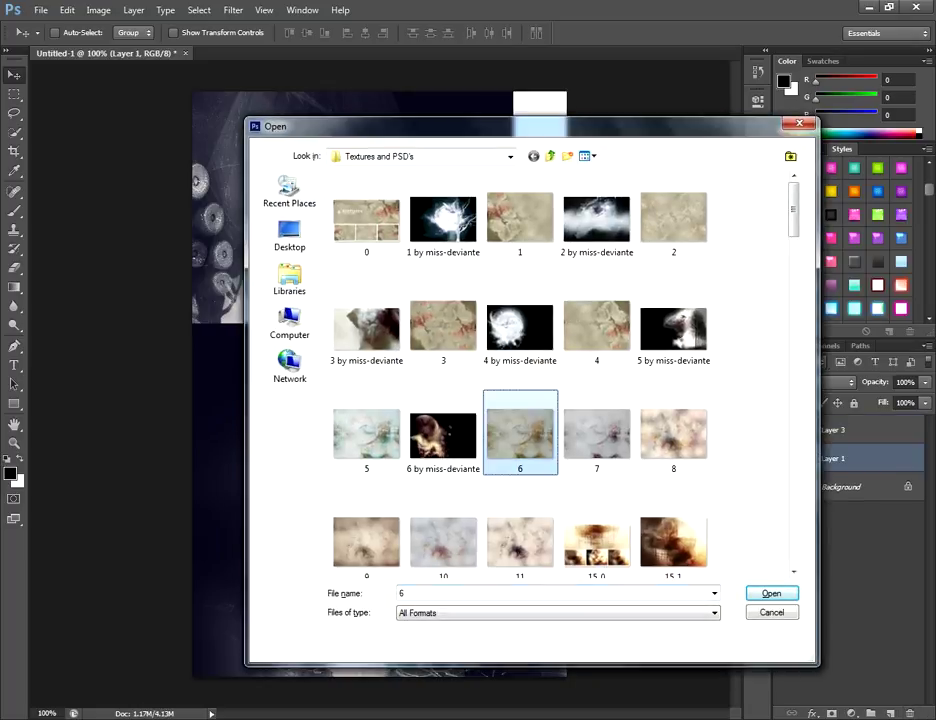
{"action": "scroll", "coordinate": [520, 490], "scroll_direction": "down", "scroll_amount": 4}
{"action": "scroll", "coordinate": [520, 510], "scroll_direction": "up", "scroll_amount": 4}
{"action": "scroll", "coordinate": [560, 380], "scroll_direction": "down", "scroll_amount": 12}
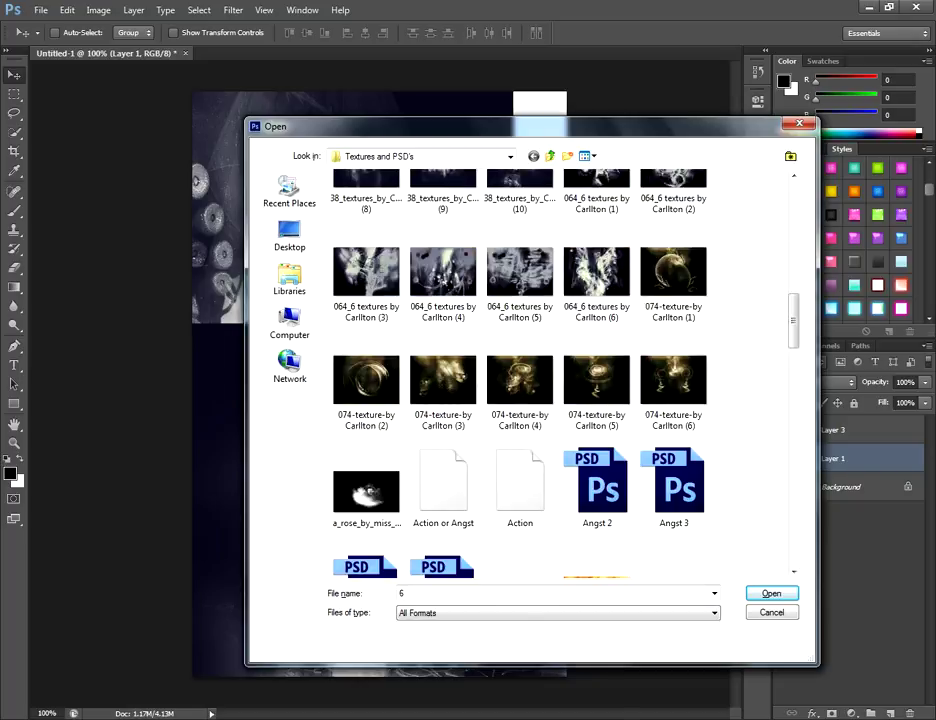
{"action": "scroll", "coordinate": [560, 380], "scroll_direction": "up", "scroll_amount": 2}
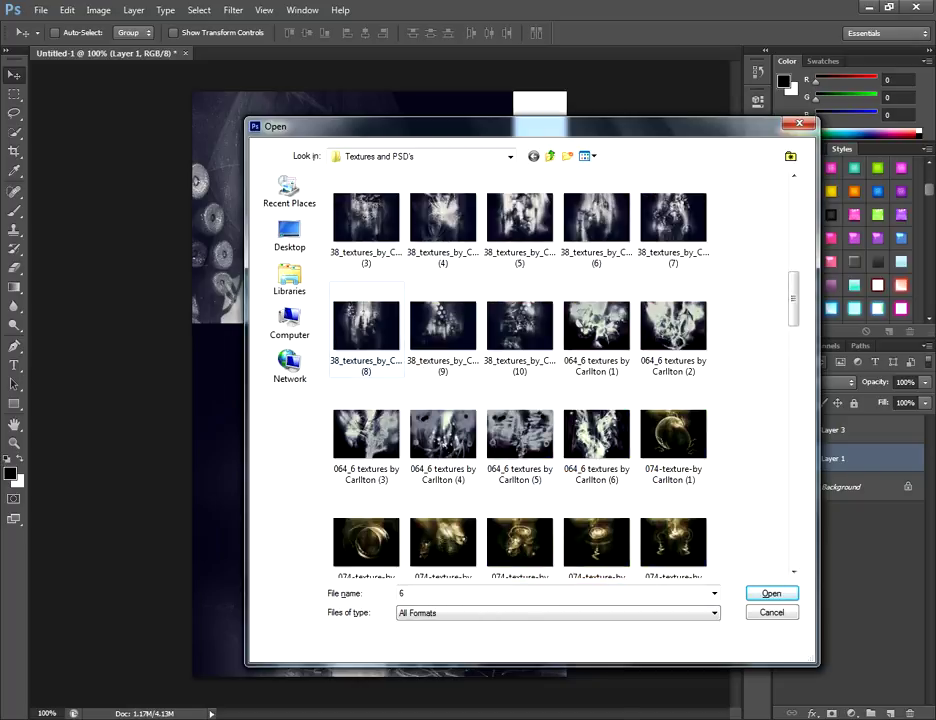
{"action": "left_click", "coordinate": [366, 225]}
{"action": "left_click", "coordinate": [771, 593]}
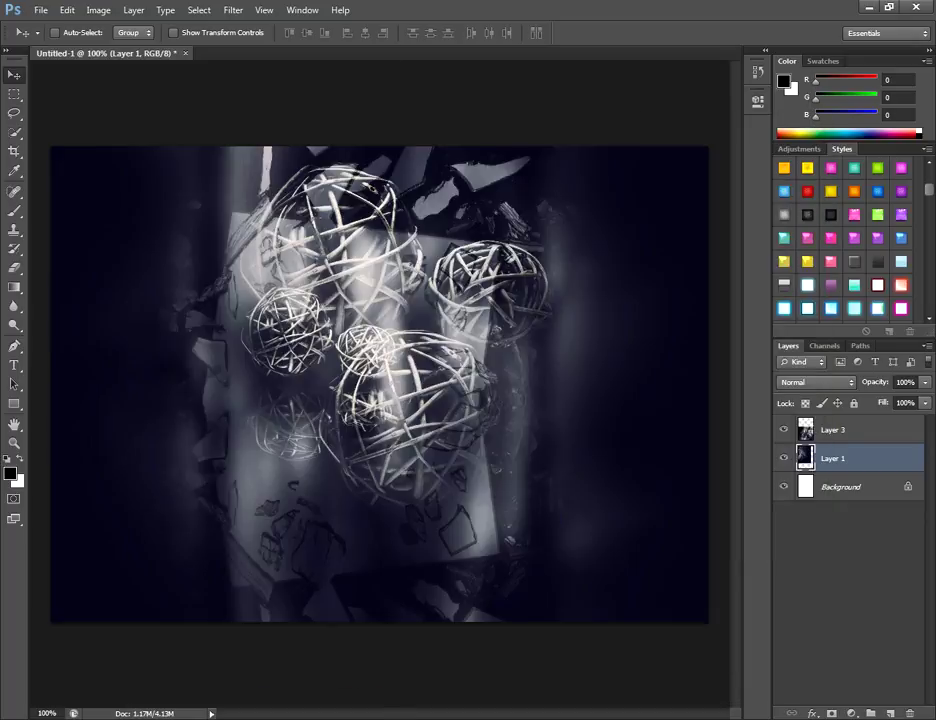
Copy the wire-ball texture into Untitled-1 as a new layer and position it over the canvas's upper part.
{"action": "right_click", "coordinate": [274, 53]}
{"action": "left_click", "coordinate": [324, 106]}
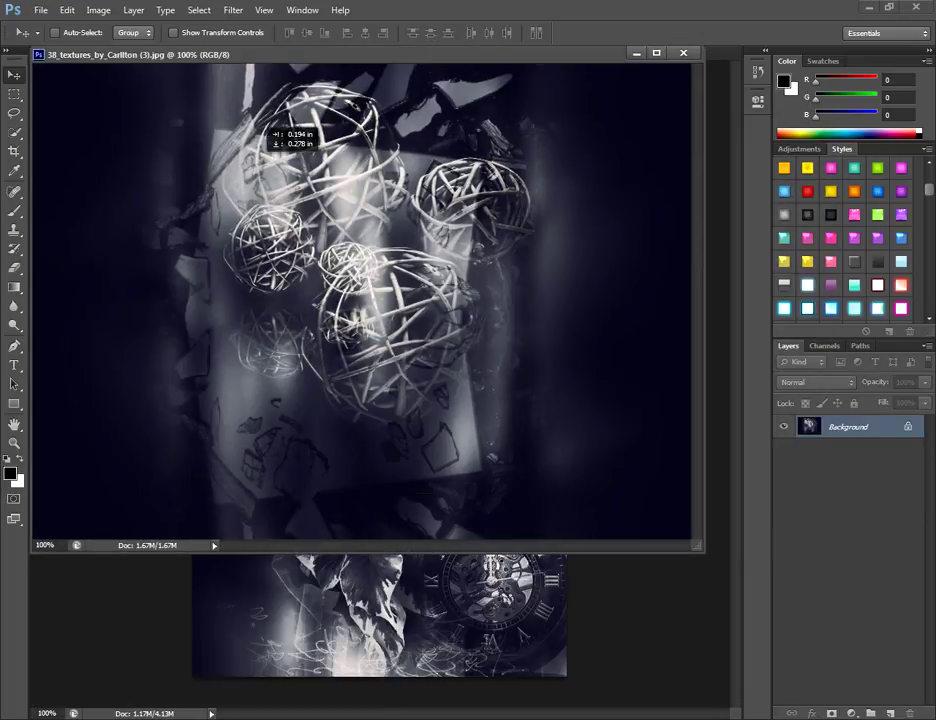
{"action": "left_click_drag", "start_coordinate": [330, 170], "coordinate": [472, 603]}
{"action": "left_click", "coordinate": [684, 53]}
{"action": "mouse_move", "coordinate": [470, 477]}
{"action": "left_mouse_down"}
{"action": "mouse_move", "coordinate": [482, 280]}
{"action": "mouse_move", "coordinate": [510, 85]}
{"action": "mouse_move", "coordinate": [777, 26]}
{"action": "mouse_move", "coordinate": [527, 22]}
{"action": "mouse_move", "coordinate": [476, 46]}
{"action": "mouse_move", "coordinate": [506, 36]}
{"action": "left_mouse_up"}
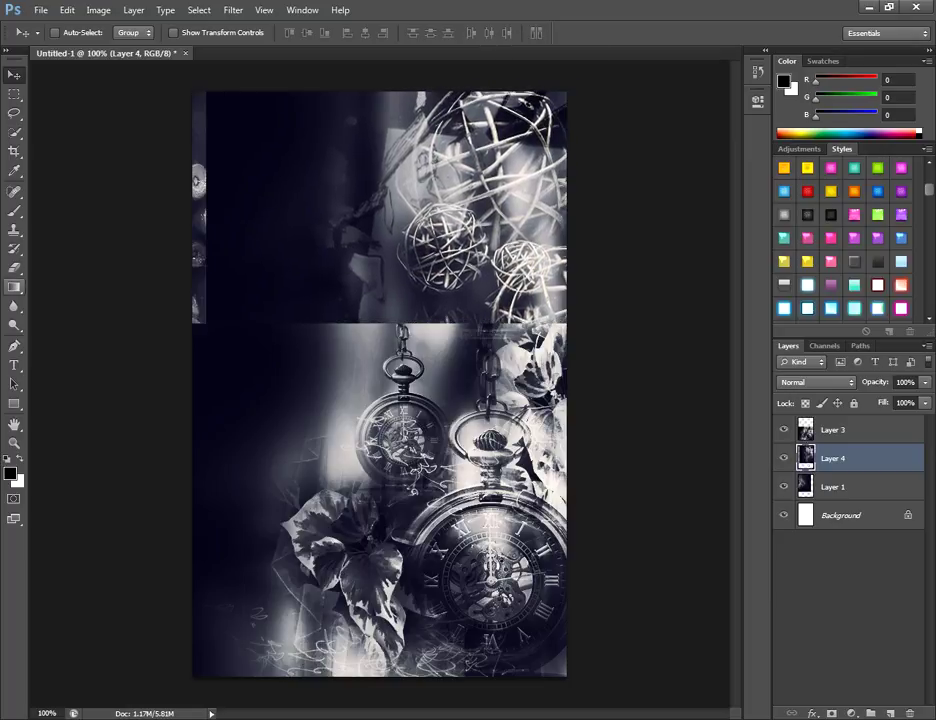
Erase the dark left side of the wire-ball layer and the upper edge of the pocket-watch layer with the 92 px eraser.
{"action": "key", "text": "e"}
{"action": "mouse_move", "coordinate": [258, 130]}
{"action": "left_mouse_down"}
{"action": "mouse_move", "coordinate": [229, 285]}
{"action": "mouse_move", "coordinate": [212, 130]}
{"action": "mouse_move", "coordinate": [252, 345]}
{"action": "mouse_move", "coordinate": [287, 160]}
{"action": "mouse_move", "coordinate": [335, 275]}
{"action": "mouse_move", "coordinate": [322, 120]}
{"action": "mouse_move", "coordinate": [330, 250]}
{"action": "left_mouse_up"}
{"action": "left_click", "coordinate": [836, 430]}
{"action": "mouse_move", "coordinate": [240, 318]}
{"action": "left_mouse_down"}
{"action": "mouse_move", "coordinate": [210, 365]}
{"action": "mouse_move", "coordinate": [204, 335]}
{"action": "mouse_move", "coordinate": [375, 342]}
{"action": "mouse_move", "coordinate": [245, 355]}
{"action": "left_mouse_up"}
{"action": "mouse_move", "coordinate": [245, 355]}
{"action": "left_mouse_down"}
{"action": "mouse_move", "coordinate": [540, 335]}
{"action": "mouse_move", "coordinate": [228, 375]}
{"action": "mouse_move", "coordinate": [545, 358]}
{"action": "left_mouse_up"}
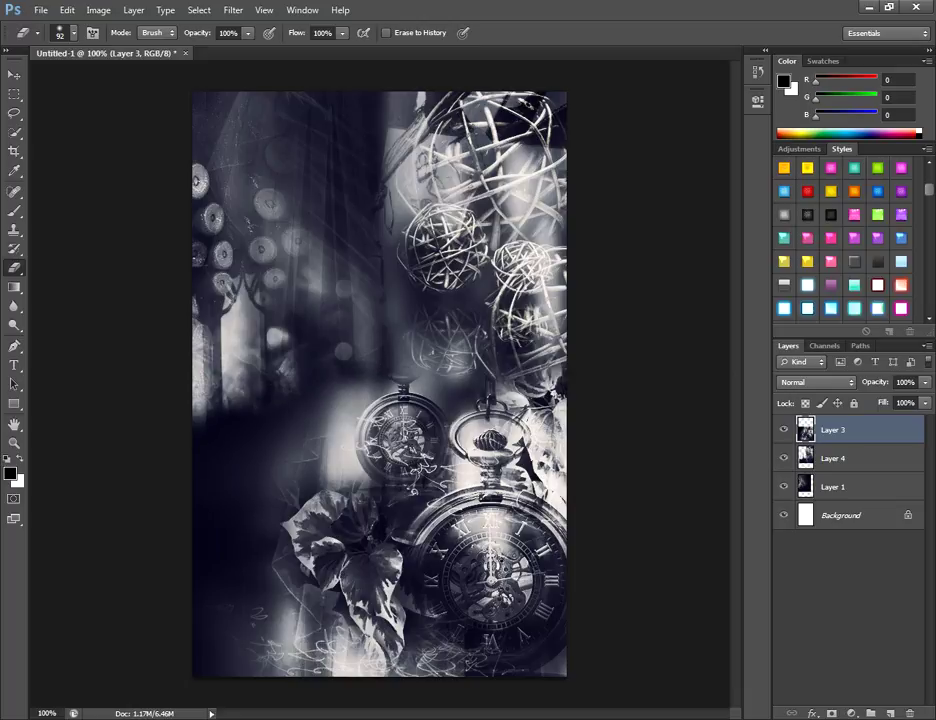
{"action": "key", "text": "v"}
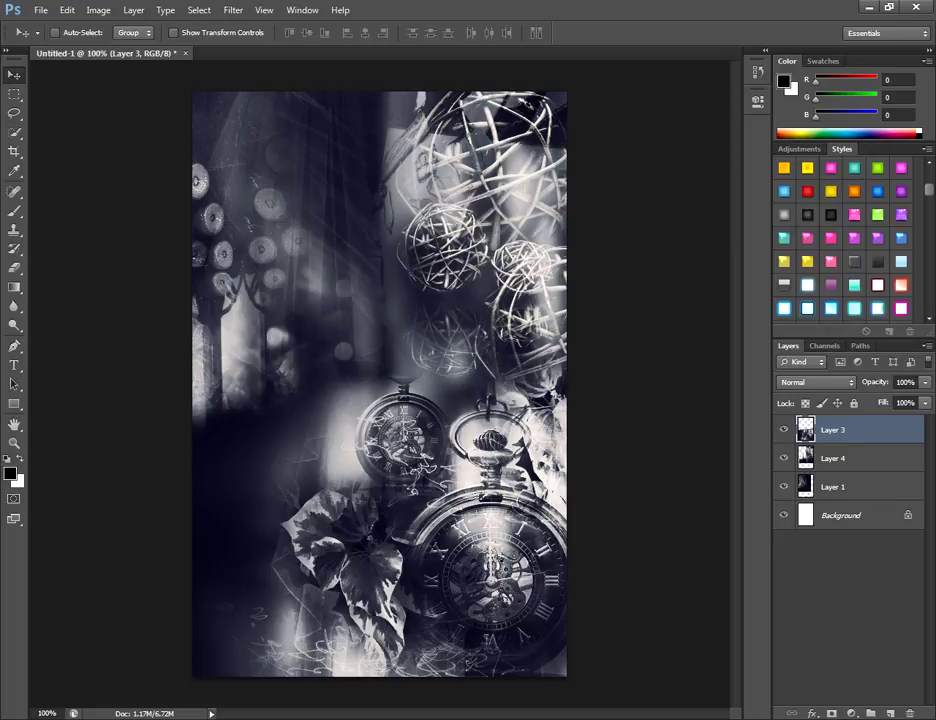
Open the texture 064_6 textures by Carllton (2) from the Textures and PSD's folder.
{"action": "key", "text": "ctrl+o"}
{"action": "left_click", "coordinate": [519, 437]}
{"action": "scroll", "coordinate": [519, 400], "scroll_direction": "down", "scroll_amount": 2}
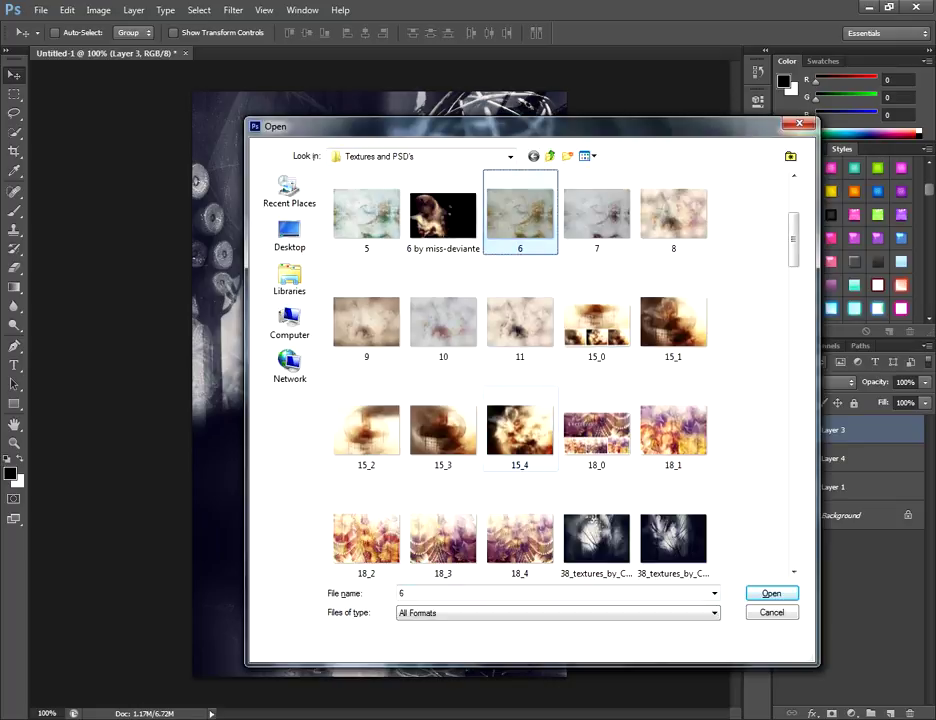
{"action": "scroll", "coordinate": [560, 380], "scroll_direction": "down", "scroll_amount": 3}
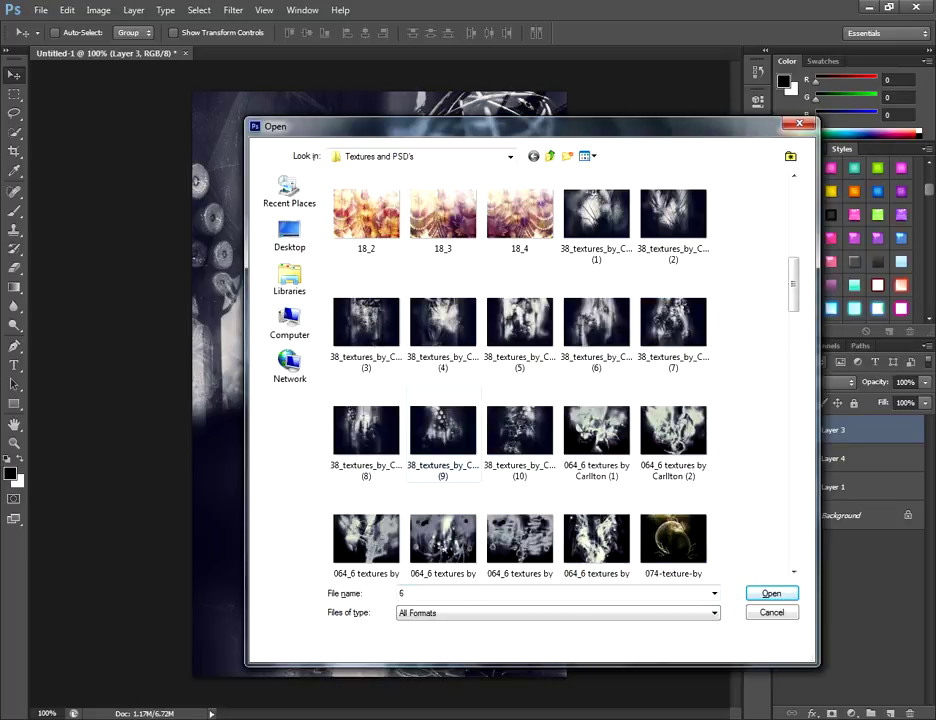
{"action": "left_click", "coordinate": [665, 425]}
{"action": "key", "text": "Return"}
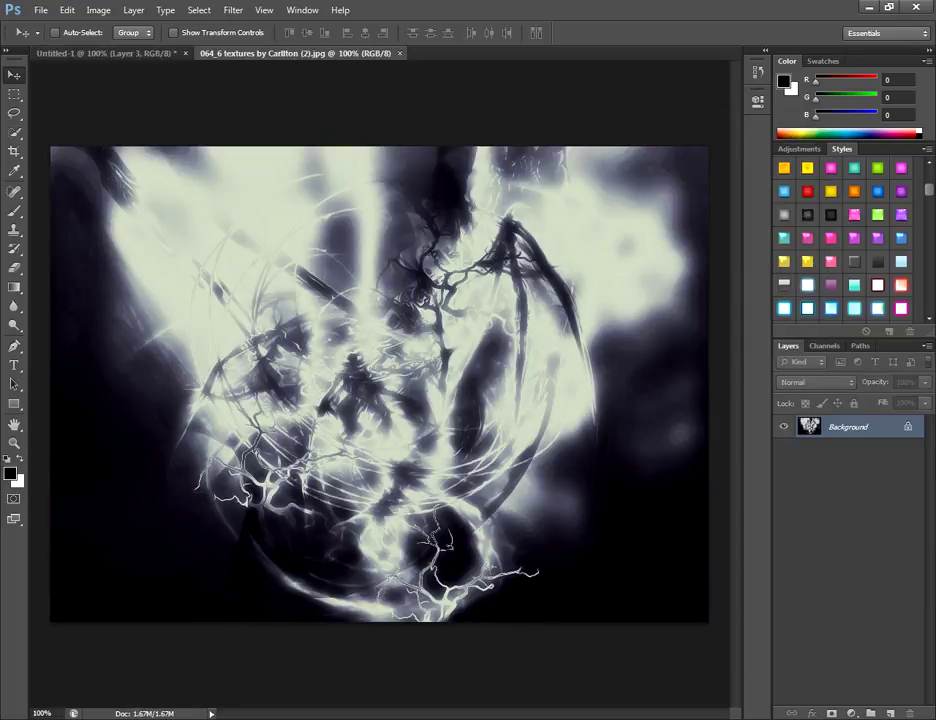
Copy the pale branch texture into Untitled-1 as a new top layer and move it over the canvas's lower part.
{"action": "right_click", "coordinate": [300, 53]}
{"action": "left_click", "coordinate": [345, 112]}
{"action": "left_click_drag", "start_coordinate": [290, 185], "coordinate": [368, 610]}
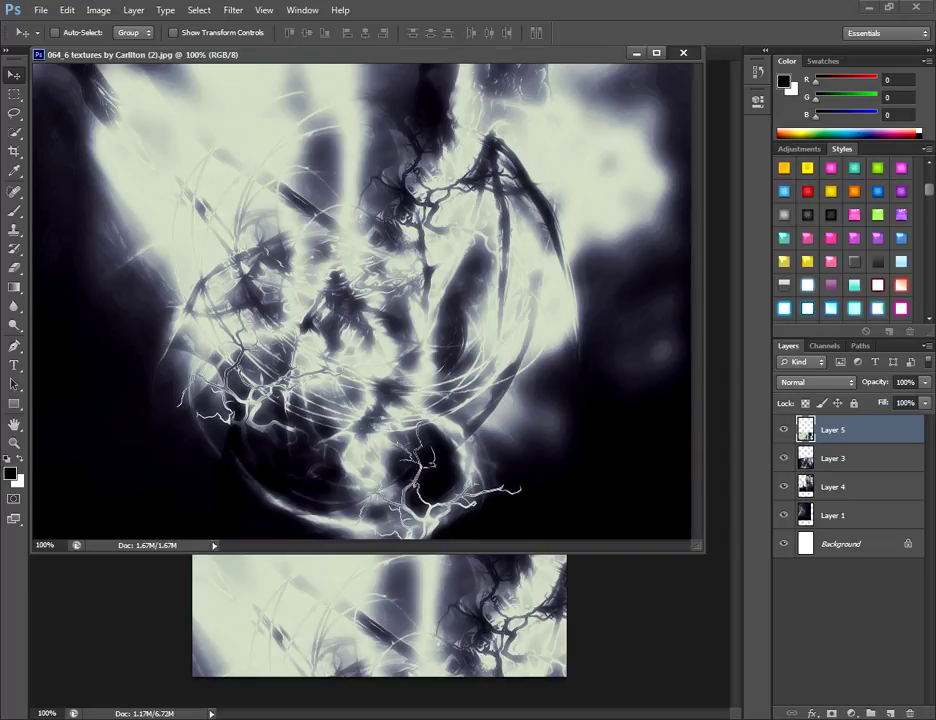
{"action": "left_click", "coordinate": [684, 53]}
{"action": "left_click_drag", "start_coordinate": [473, 425], "coordinate": [390, 112]}
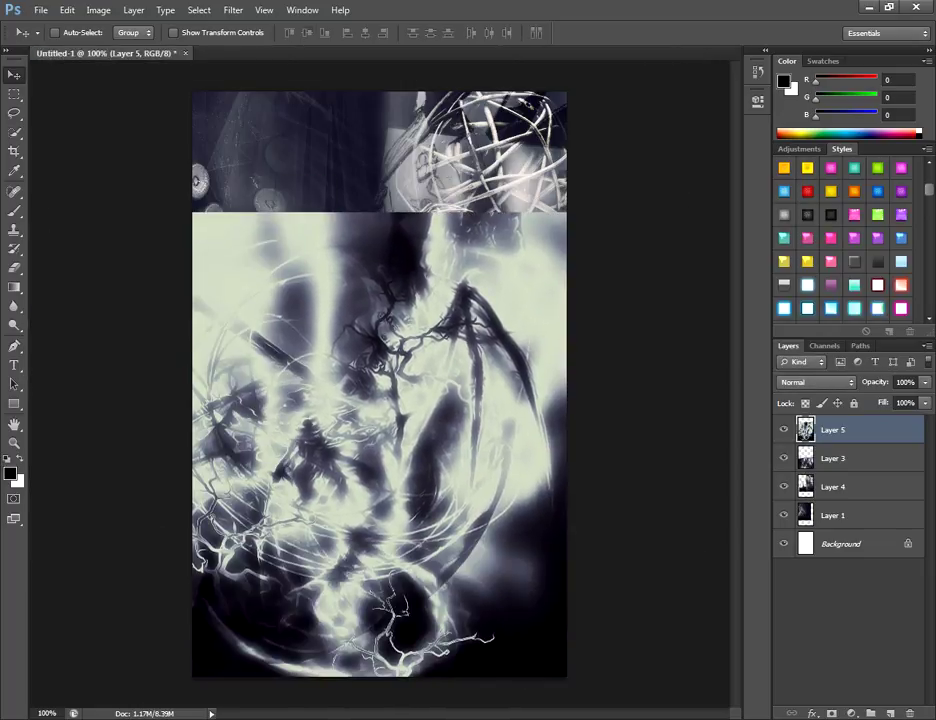
Scale the branch texture layer to about 53% width and 52% height and place it in the canvas's lower-left corner.
{"action": "key", "text": "ctrl+t"}
{"action": "left_click_drag", "start_coordinate": [663, 212], "coordinate": [355, 442]}
{"action": "left_click_drag", "start_coordinate": [281, 503], "coordinate": [370, 508]}
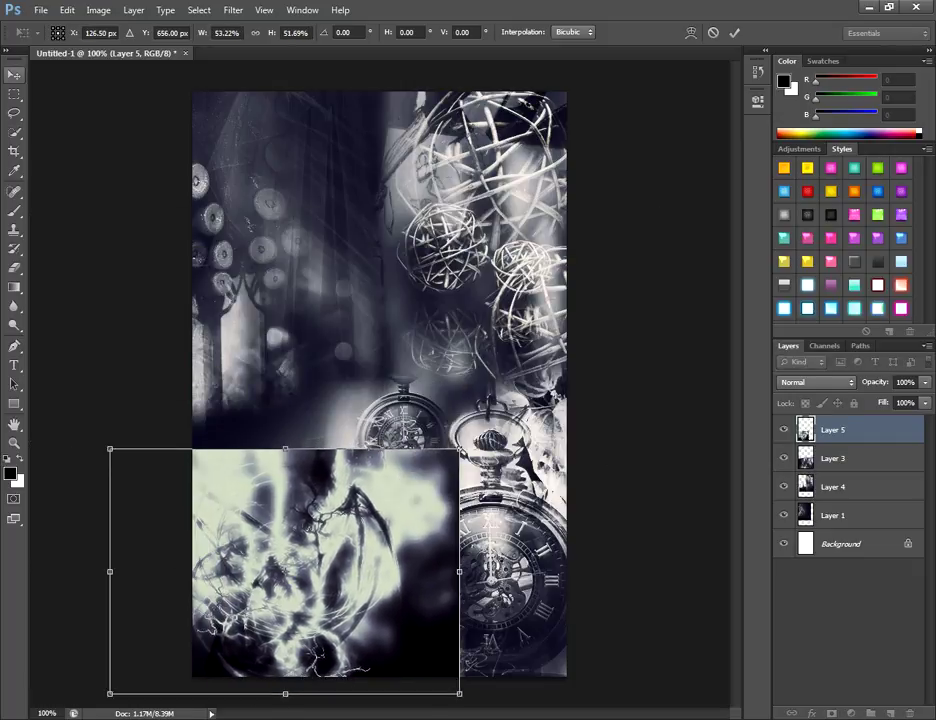
{"action": "left_click", "coordinate": [14, 75]}
{"action": "left_click", "coordinate": [407, 275]}
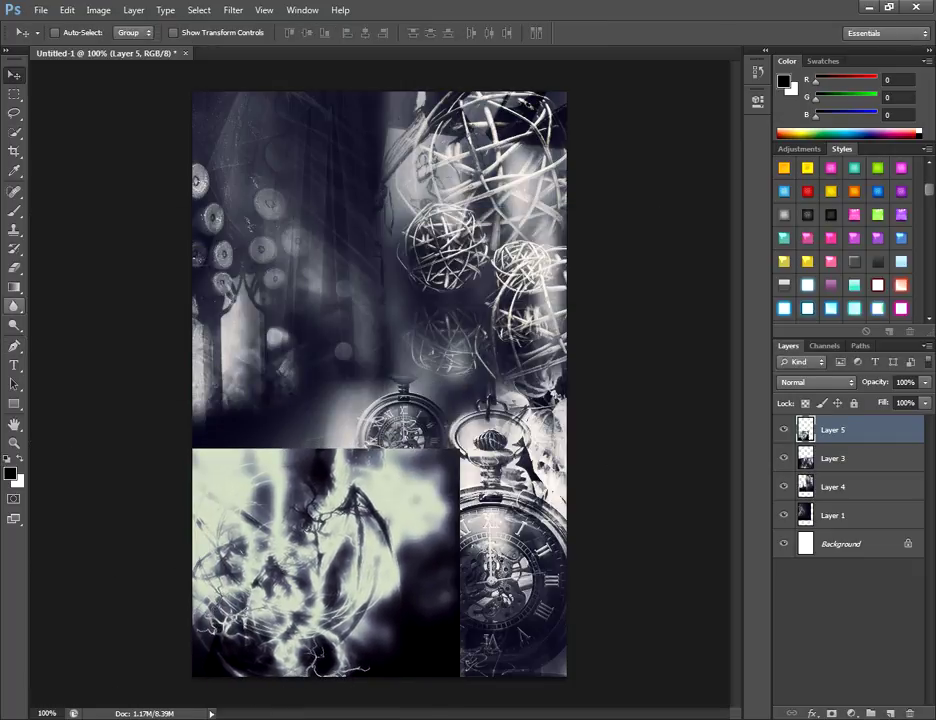
Erase the upper and right edges of the branch texture layer with the soft 92 px eraser.
{"action": "key", "text": "e"}
{"action": "mouse_move", "coordinate": [230, 437]}
{"action": "left_mouse_down"}
{"action": "mouse_move", "coordinate": [452, 478]}
{"action": "mouse_move", "coordinate": [474, 655]}
{"action": "mouse_move", "coordinate": [476, 540]}
{"action": "mouse_move", "coordinate": [455, 560]}
{"action": "left_mouse_up"}
{"action": "left_click_drag", "start_coordinate": [452, 642], "coordinate": [450, 508]}
{"action": "mouse_move", "coordinate": [188, 430]}
{"action": "left_mouse_down"}
{"action": "mouse_move", "coordinate": [212, 438]}
{"action": "mouse_move", "coordinate": [198, 444]}
{"action": "left_mouse_up"}
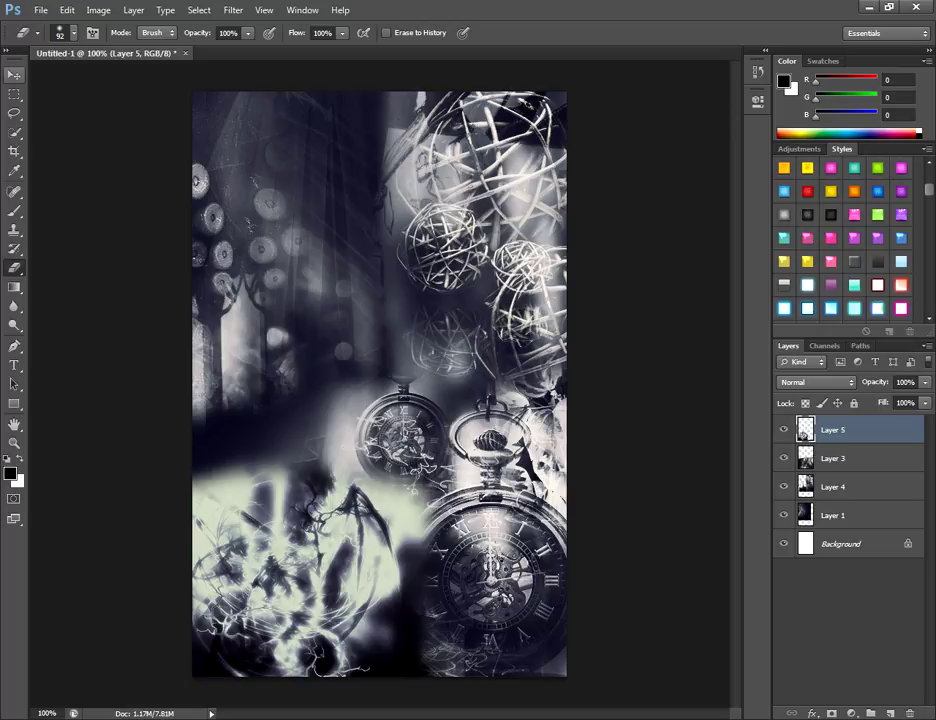
Shift the branch texture layer slightly left and erase more of its right edge beside the large watch.
{"action": "left_click", "coordinate": [14, 75]}
{"action": "left_click_drag", "start_coordinate": [315, 512], "coordinate": [300, 515]}
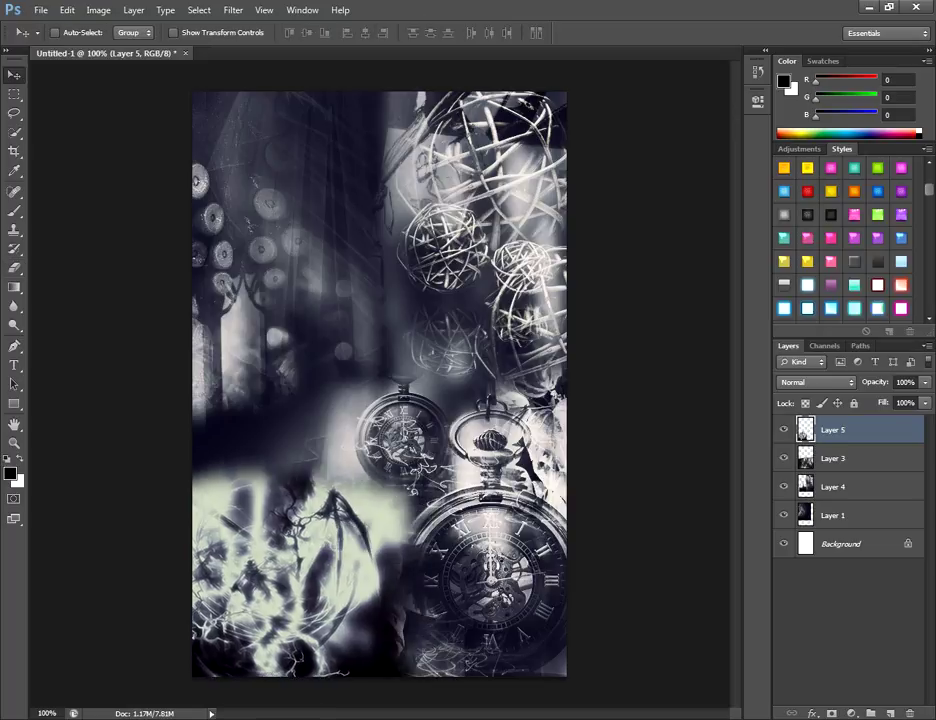
{"action": "left_click", "coordinate": [14, 268]}
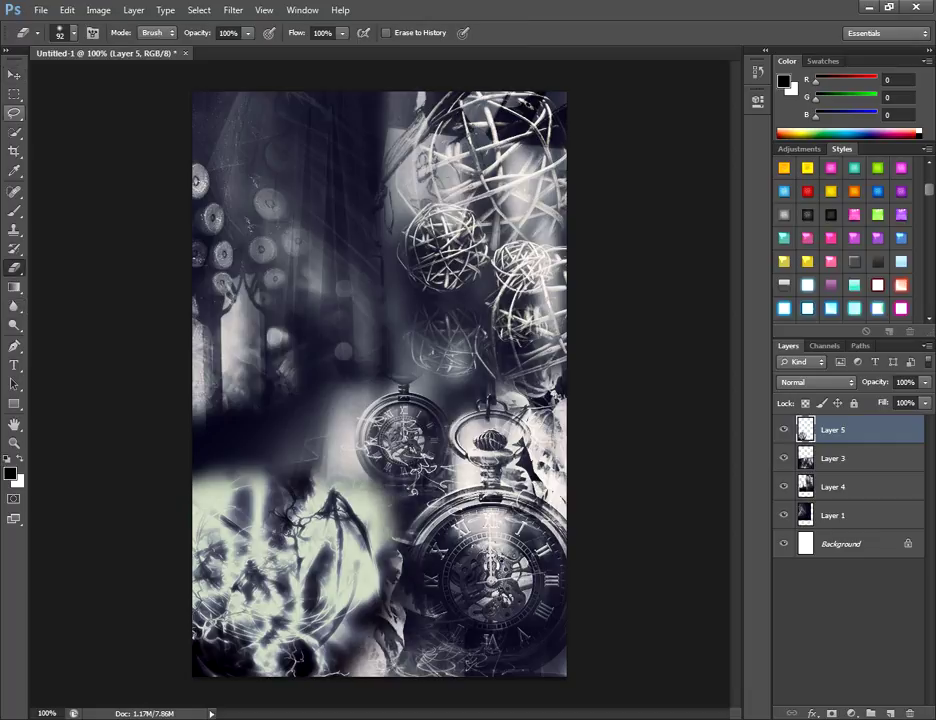
{"action": "left_click", "coordinate": [14, 75]}
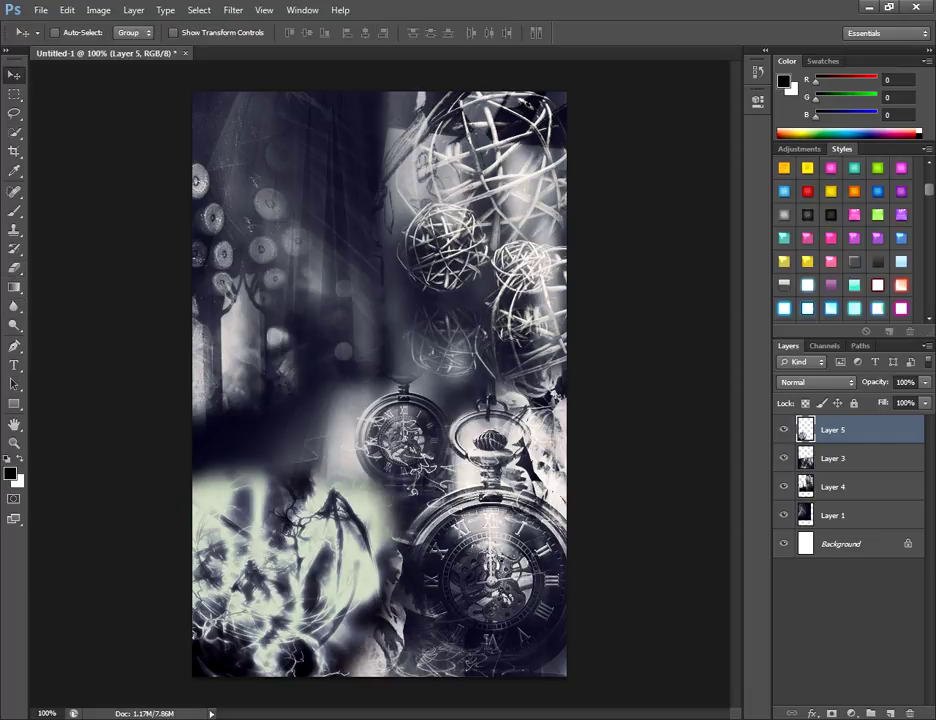
{"action": "key", "text": "ctrl+o"}
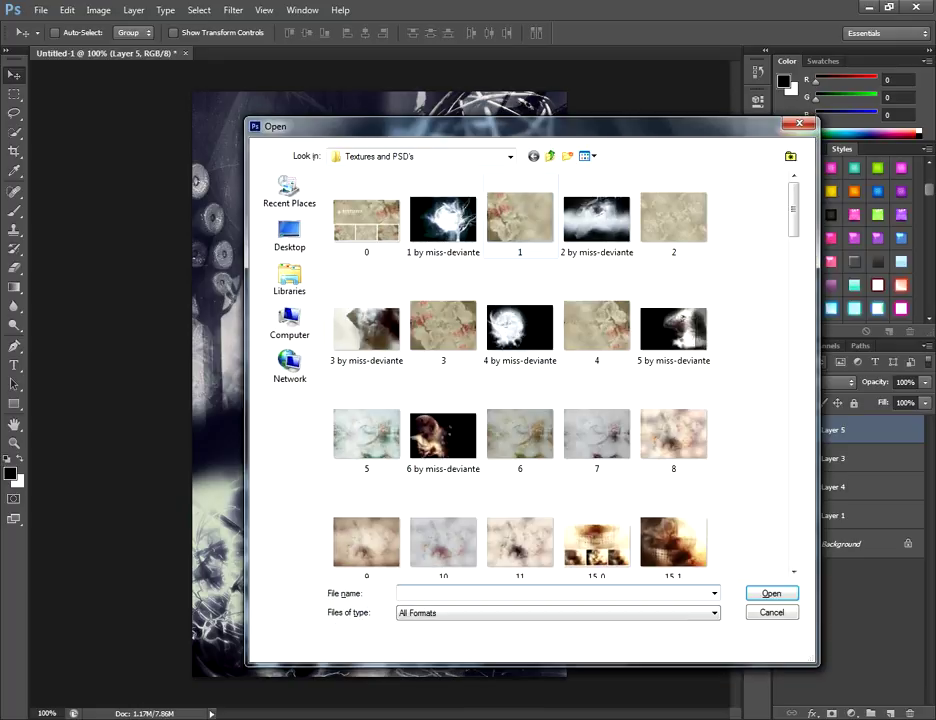
{"action": "left_click", "coordinate": [510, 156]}
{"action": "left_click", "coordinate": [355, 202]}
{"action": "double_click", "coordinate": [443, 215]}
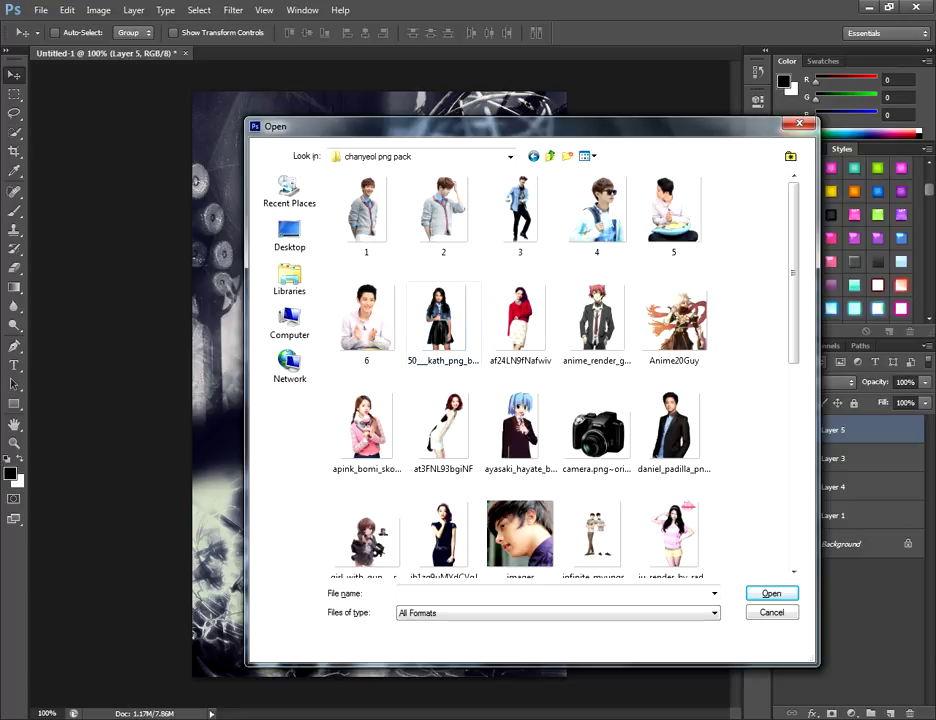
{"action": "left_click", "coordinate": [443, 322]}
{"action": "scroll", "coordinate": [443, 322], "scroll_direction": "down", "scroll_amount": 1}
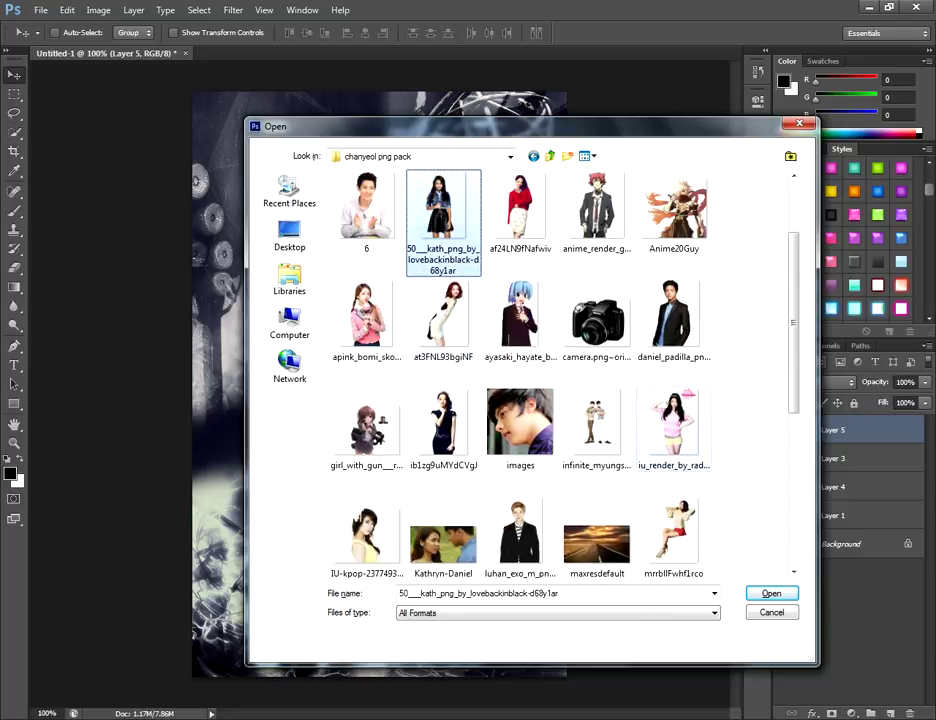
{"action": "scroll", "coordinate": [520, 380], "scroll_direction": "down", "scroll_amount": 2}
{"action": "left_click", "coordinate": [367, 376]}
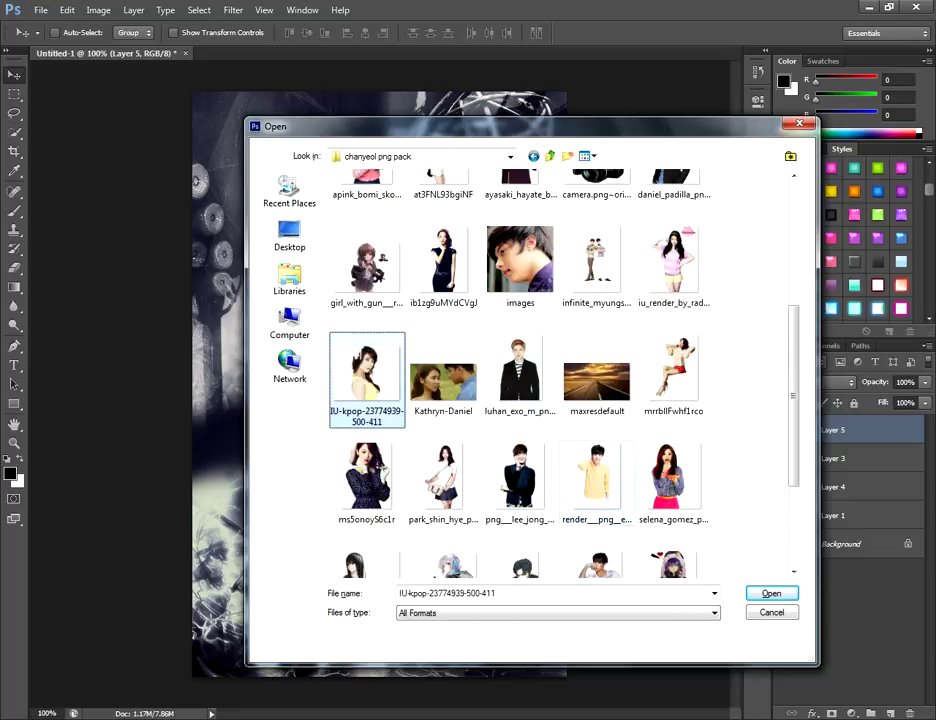
{"action": "key", "text": "Return"}
Copy the portrait into Untitled-1 as a new layer, close its source image and position the layer mid-canvas.
{"action": "right_click", "coordinate": [324, 53]}
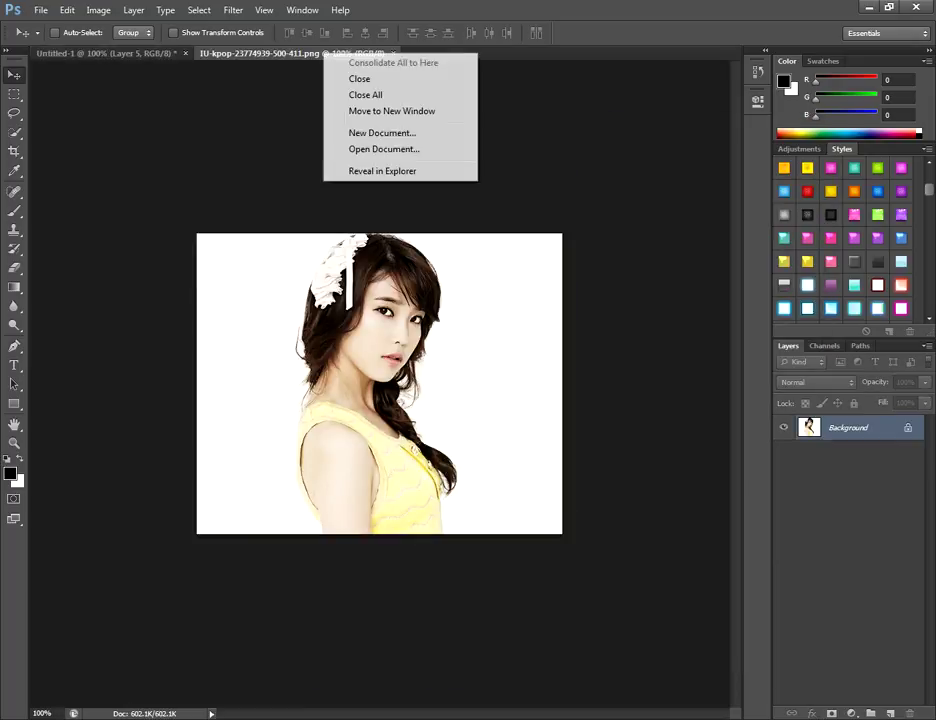
{"action": "left_click", "coordinate": [392, 111]}
{"action": "left_click_drag", "start_coordinate": [225, 215], "coordinate": [447, 331]}
{"action": "left_click", "coordinate": [389, 55]}
{"action": "left_click_drag", "start_coordinate": [445, 285], "coordinate": [445, 285]}
Erase the portrait's white background left of the woman with the soft 92 px eraser.
{"action": "left_click", "coordinate": [14, 346]}
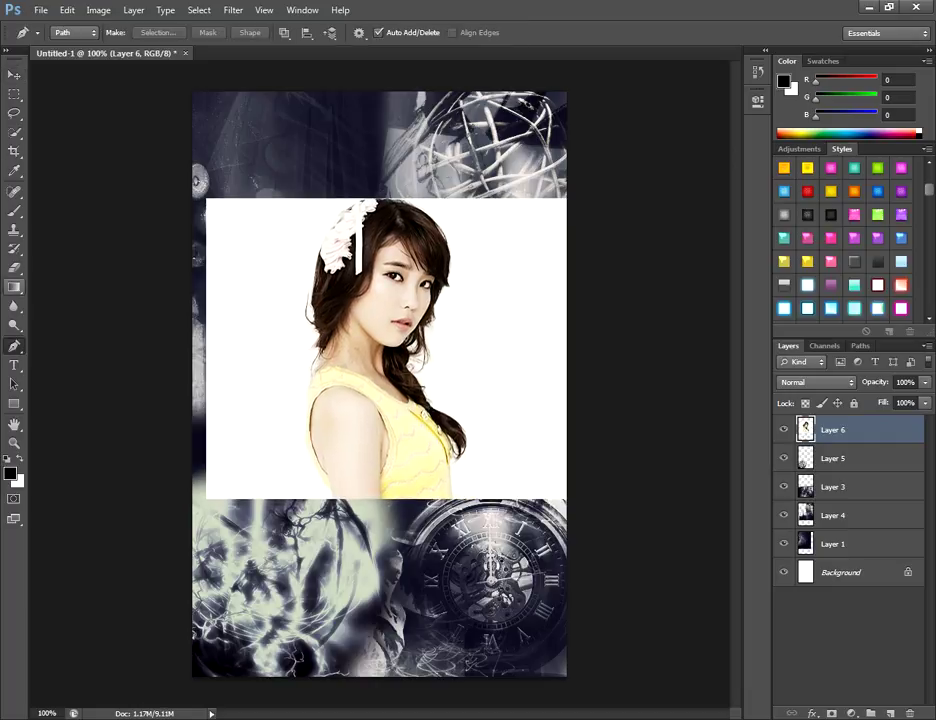
{"action": "left_click", "coordinate": [14, 268]}
{"action": "mouse_move", "coordinate": [328, 180]}
{"action": "left_mouse_down"}
{"action": "mouse_move", "coordinate": [214, 222]}
{"action": "mouse_move", "coordinate": [238, 452]}
{"action": "mouse_move", "coordinate": [218, 334]}
{"action": "left_mouse_up"}
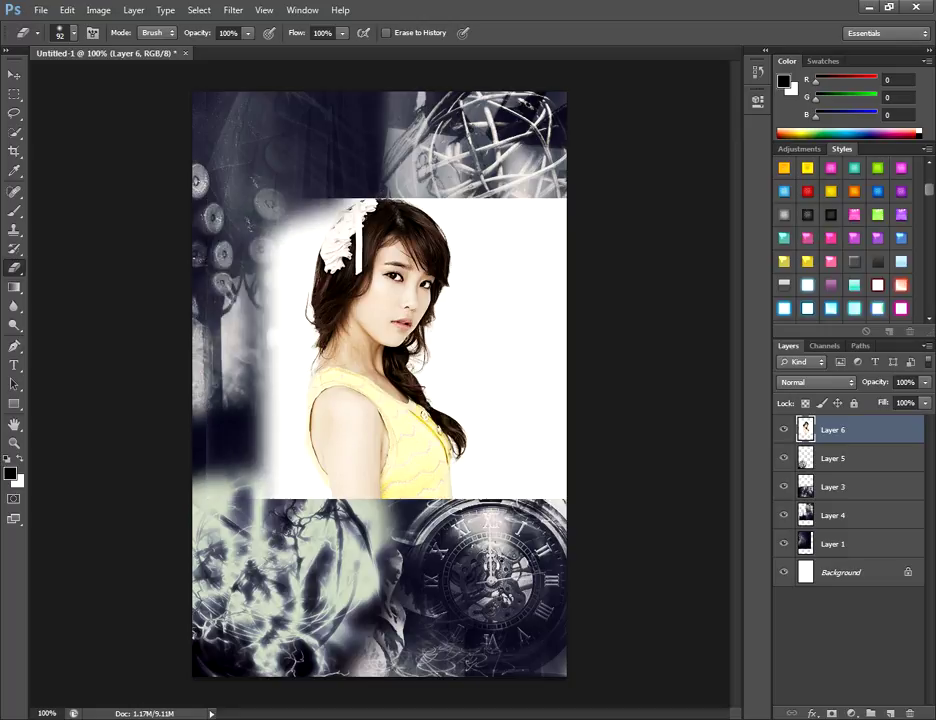
{"action": "mouse_move", "coordinate": [232, 497]}
{"action": "left_mouse_down"}
{"action": "mouse_move", "coordinate": [297, 502]}
{"action": "mouse_move", "coordinate": [251, 280]}
{"action": "mouse_move", "coordinate": [255, 180]}
{"action": "mouse_move", "coordinate": [260, 280]}
{"action": "left_mouse_up"}
{"action": "mouse_move", "coordinate": [260, 340]}
{"action": "left_mouse_down"}
{"action": "mouse_move", "coordinate": [262, 432]}
{"action": "mouse_move", "coordinate": [278, 208]}
{"action": "mouse_move", "coordinate": [318, 178]}
{"action": "left_mouse_up"}
{"action": "left_click_drag", "start_coordinate": [250, 150], "coordinate": [200, 348]}
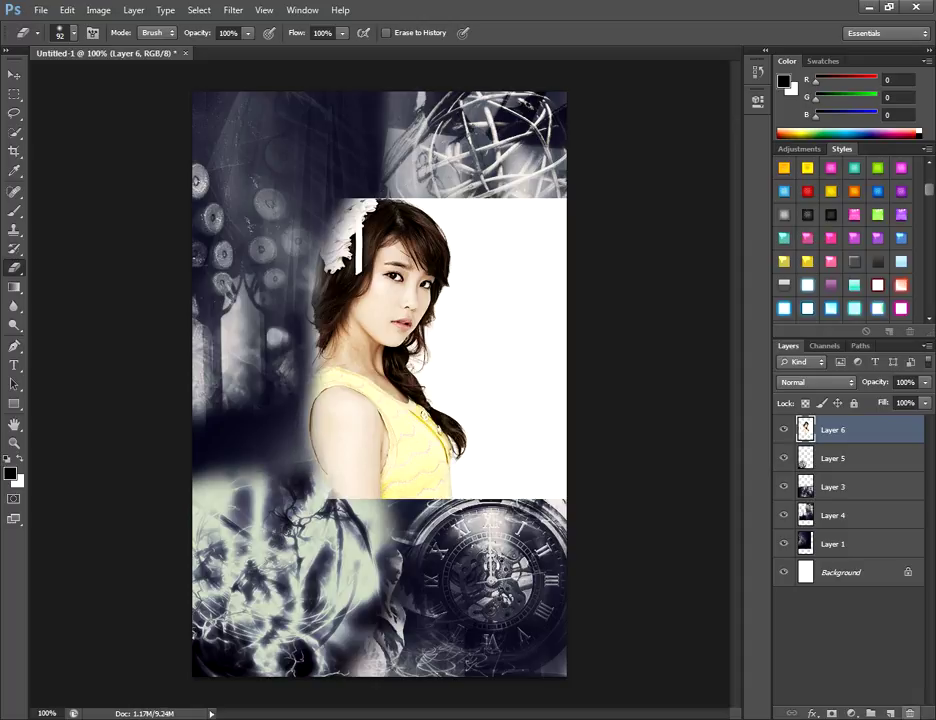
Delete the portrait layer, Layer 6.
{"action": "key", "text": "Delete"}
{"action": "left_click", "coordinate": [14, 75]}
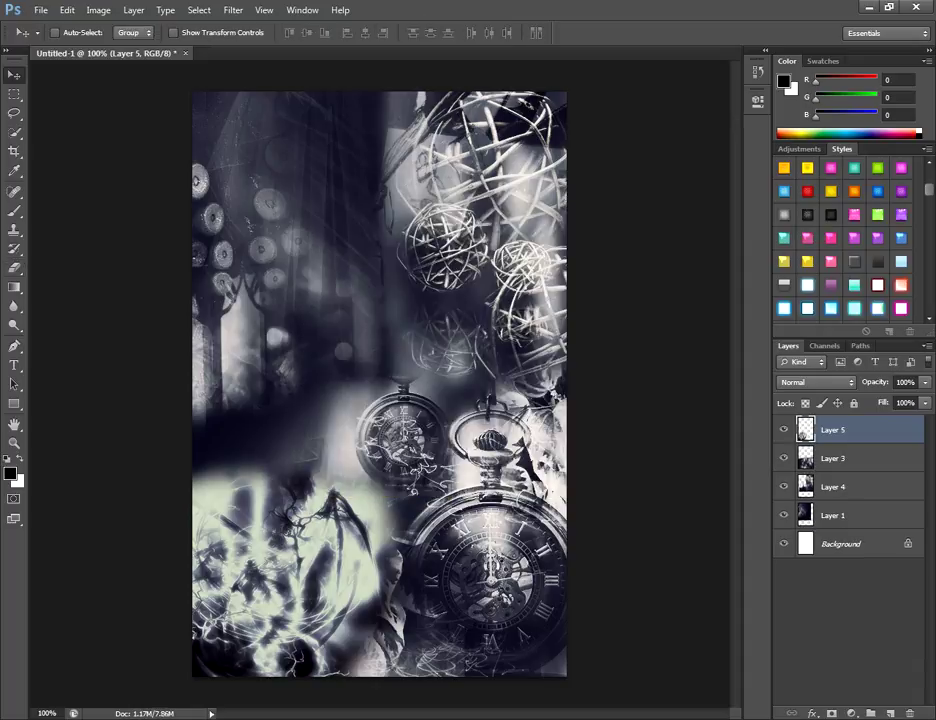
Open the image ms5onoyS6c1r from the chanyeol png pack folder and close it again.
{"action": "key", "text": "ctrl+o"}
{"action": "left_click", "coordinate": [521, 432]}
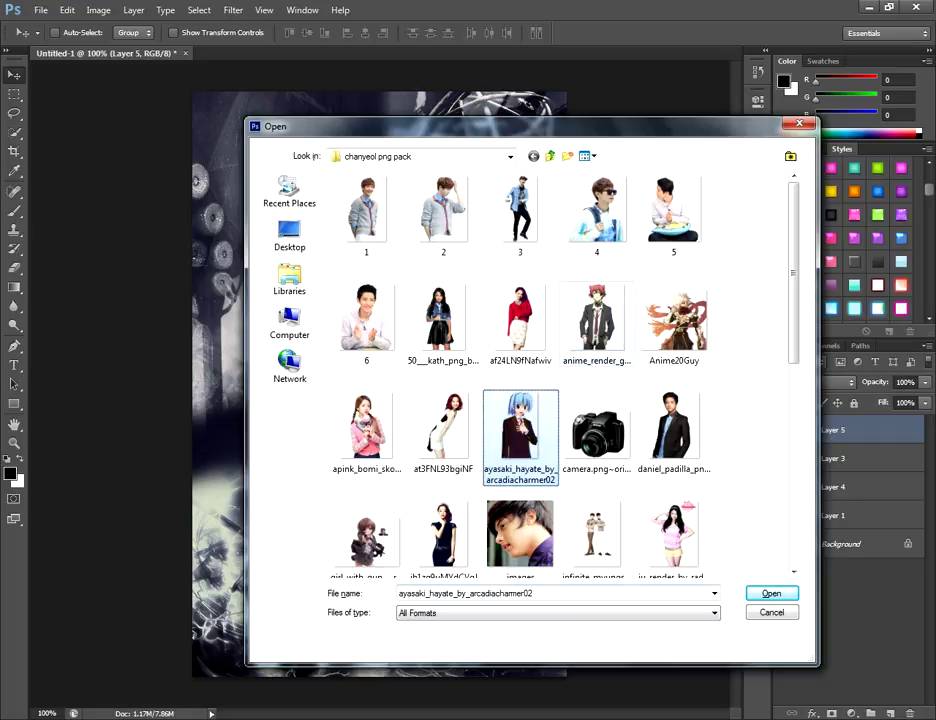
{"action": "scroll", "coordinate": [521, 432], "scroll_direction": "down", "scroll_amount": 3}
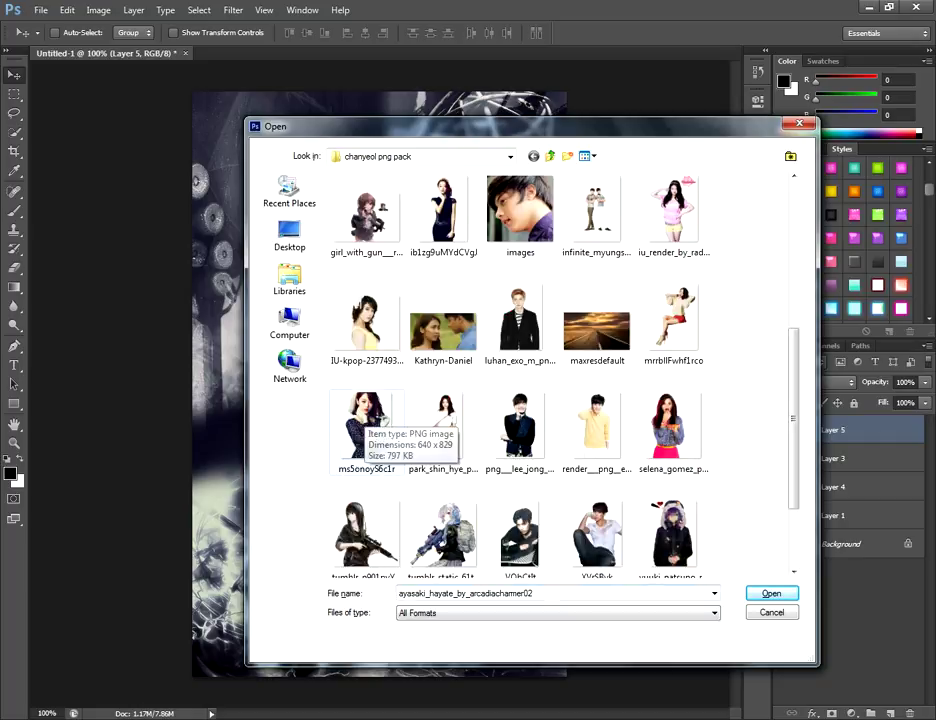
{"action": "left_click", "coordinate": [366, 425]}
{"action": "scroll", "coordinate": [560, 380], "scroll_direction": "down", "scroll_amount": 2}
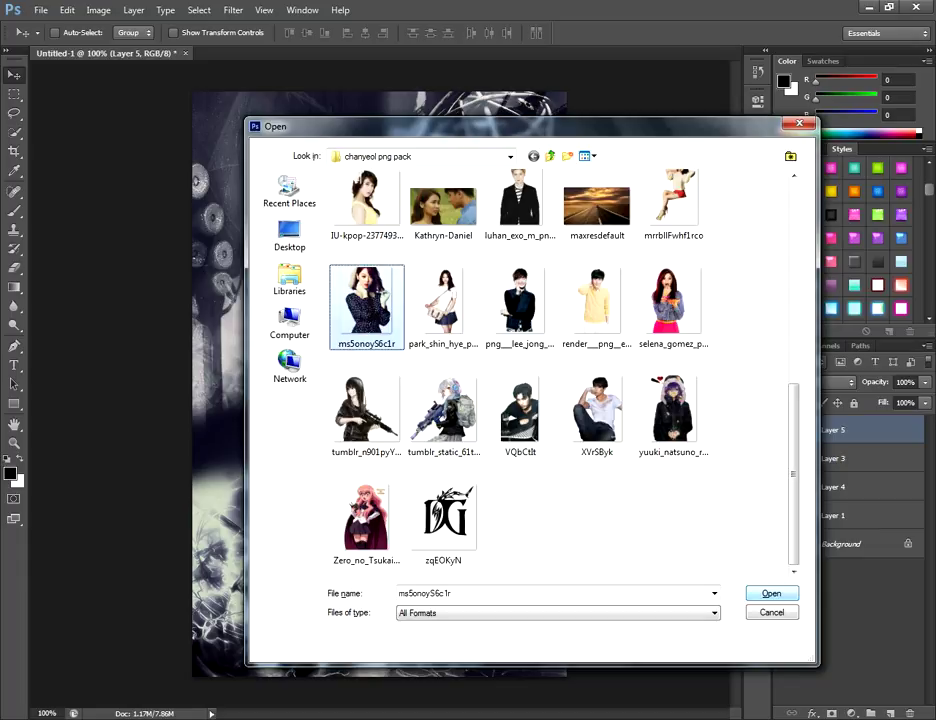
{"action": "key", "text": "Return"}
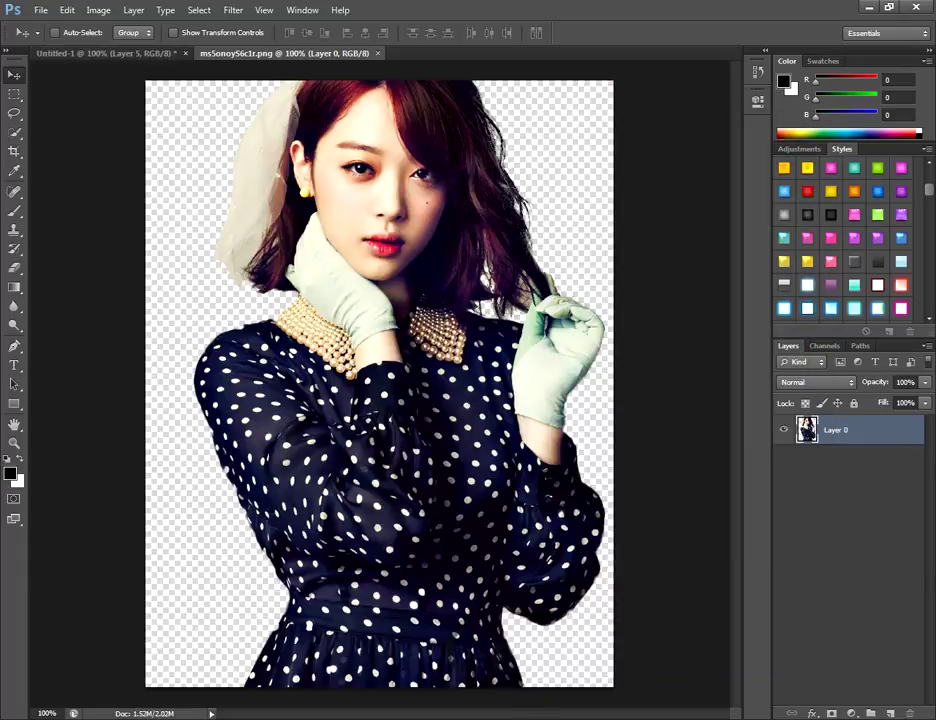
{"action": "key", "text": "ctrl+w"}
Open the image ib1zg9uMYdCVgJ from the chanyeol png pack folder.
{"action": "key", "text": "ctrl+o"}
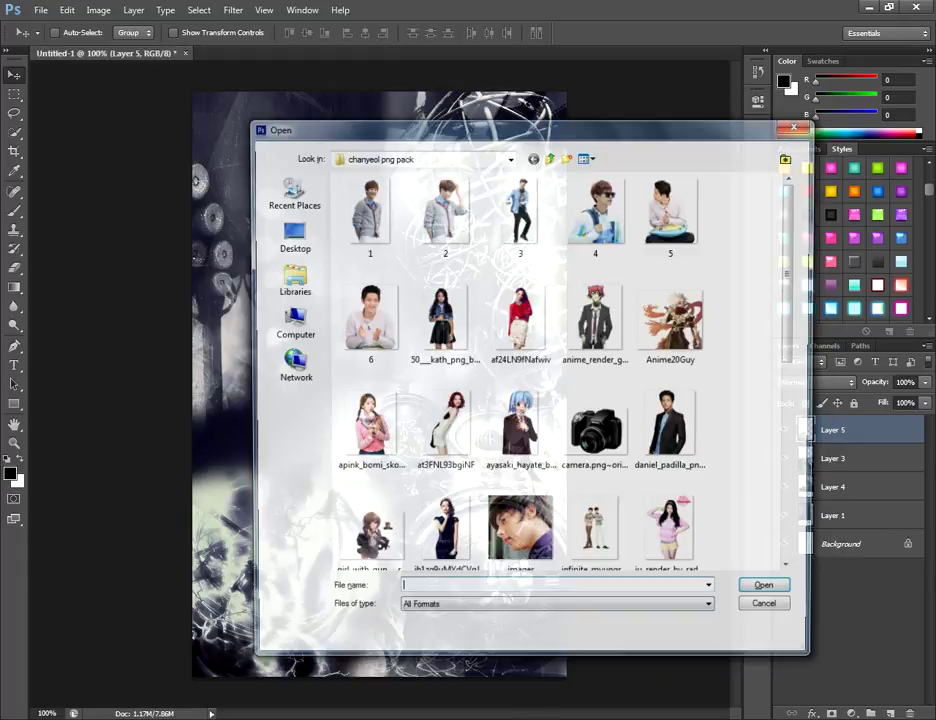
{"action": "left_click", "coordinate": [444, 318]}
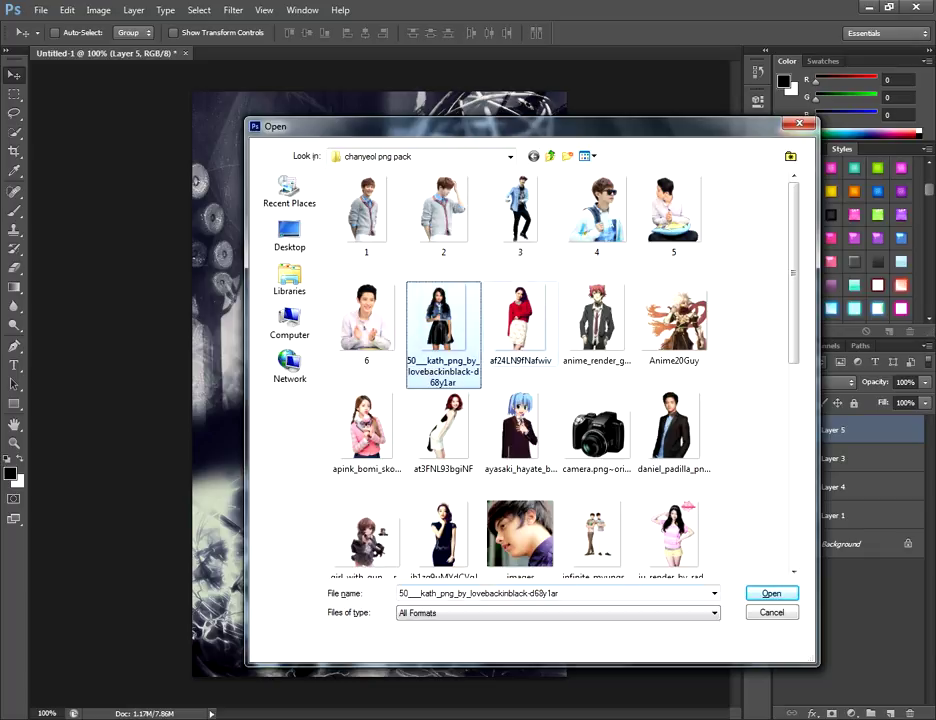
{"action": "scroll", "coordinate": [546, 392], "scroll_direction": "down", "scroll_amount": 2}
{"action": "left_click", "coordinate": [443, 376]}
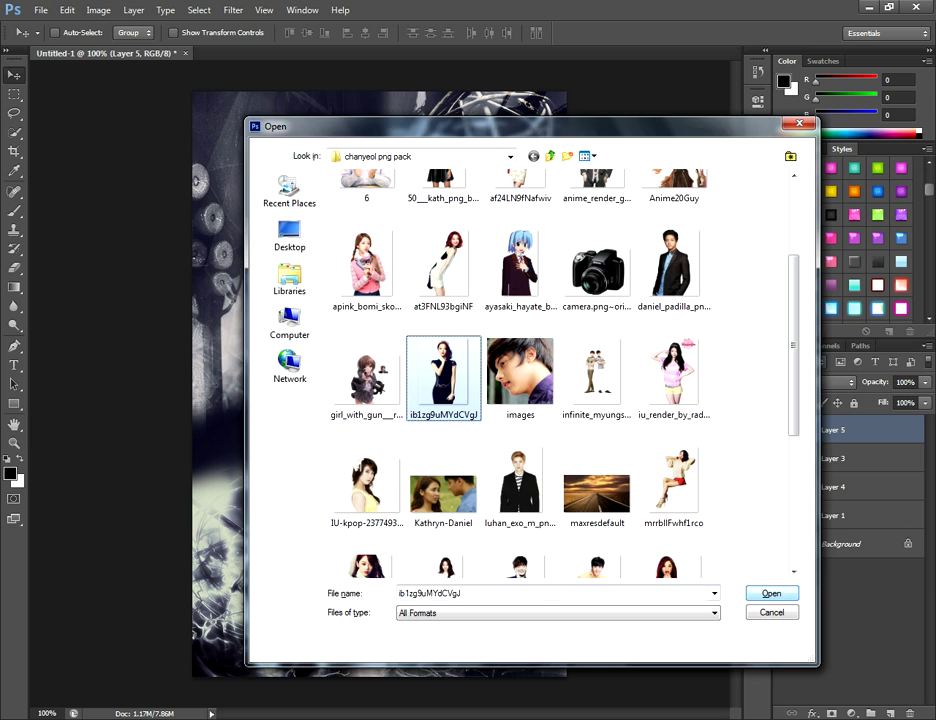
{"action": "key", "text": "Return"}
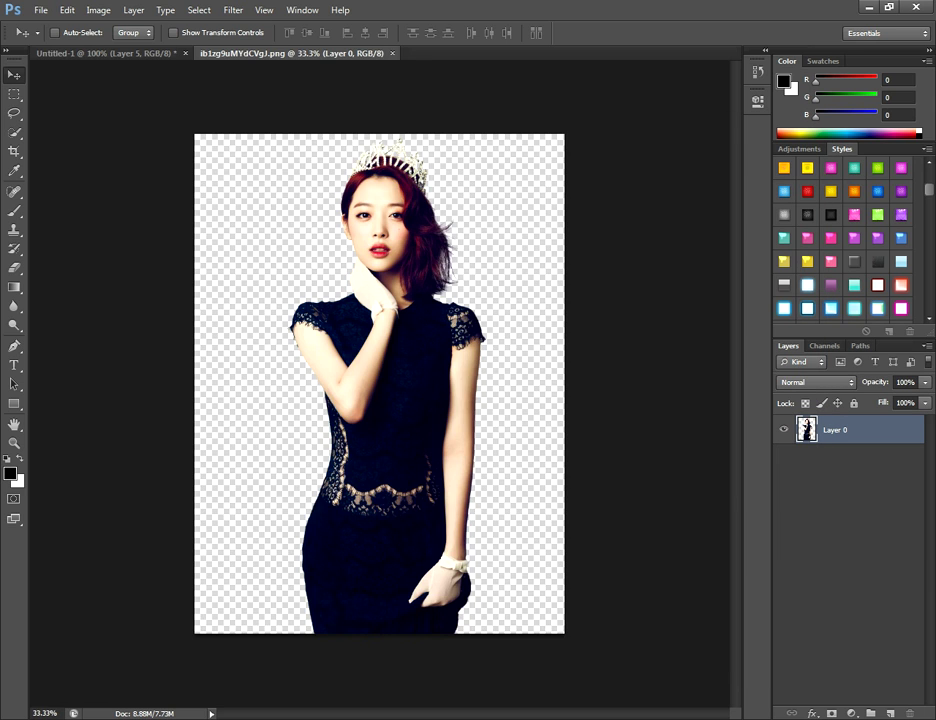
Copy the crowned woman into Untitled-1 as a new layer, close the source image and move her face to the canvas centre.
{"action": "right_click", "coordinate": [300, 52]}
{"action": "left_click", "coordinate": [345, 99]}
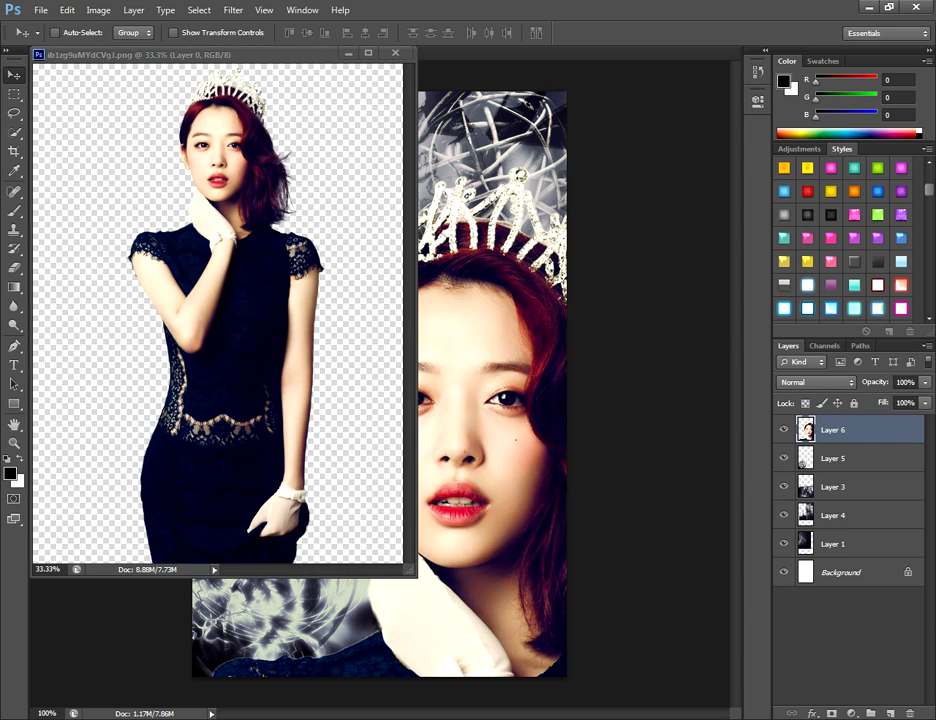
{"action": "left_click", "coordinate": [395, 53]}
{"action": "left_click_drag", "start_coordinate": [508, 384], "coordinate": [428, 245]}
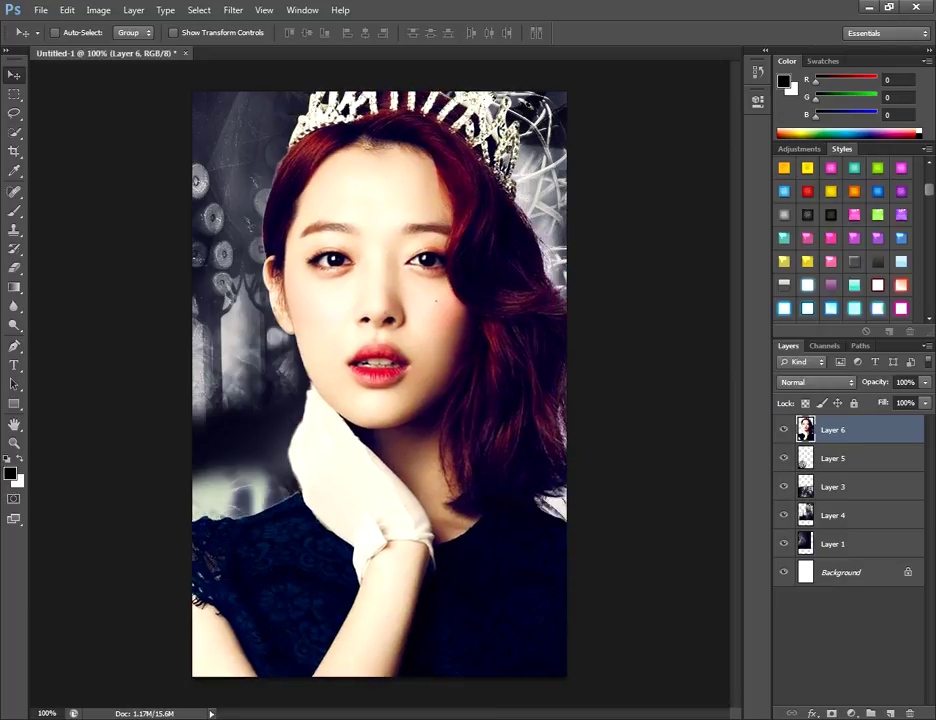
Scale the woman's layer to about 25% width and 23% height and place her full figure around mid-canvas.
{"action": "key", "text": "ctrl+t"}
{"action": "left_click_drag", "start_coordinate": [613, 132], "coordinate": [574, 303]}
{"action": "left_click_drag", "start_coordinate": [660, 191], "coordinate": [360, 482]}
{"action": "left_click_drag", "start_coordinate": [261, 544], "coordinate": [524, 160]}
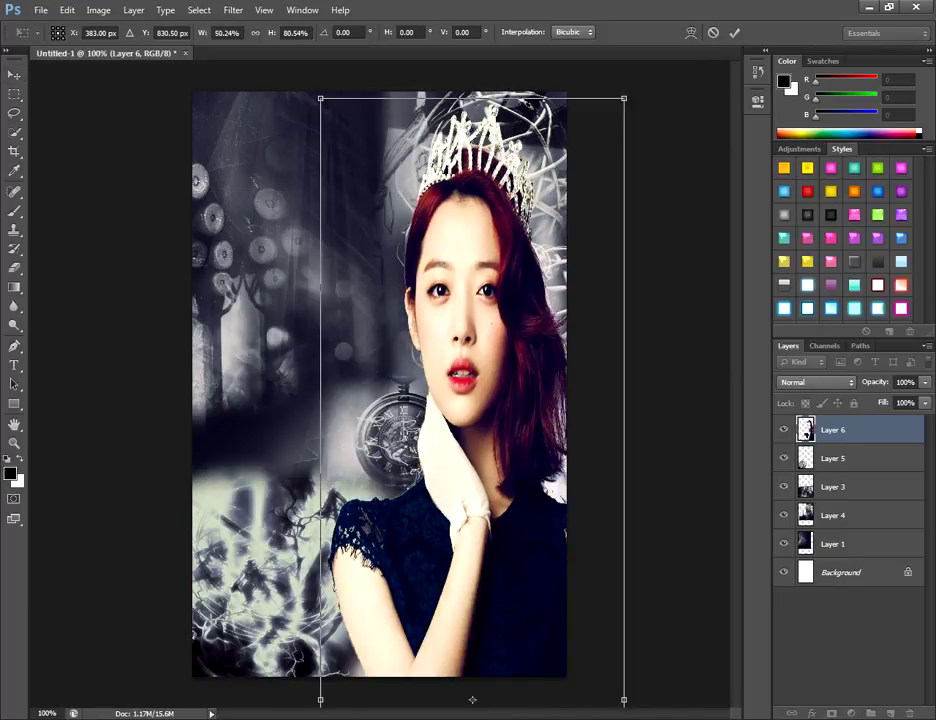
{"action": "left_click_drag", "start_coordinate": [624, 98], "coordinate": [579, 529]}
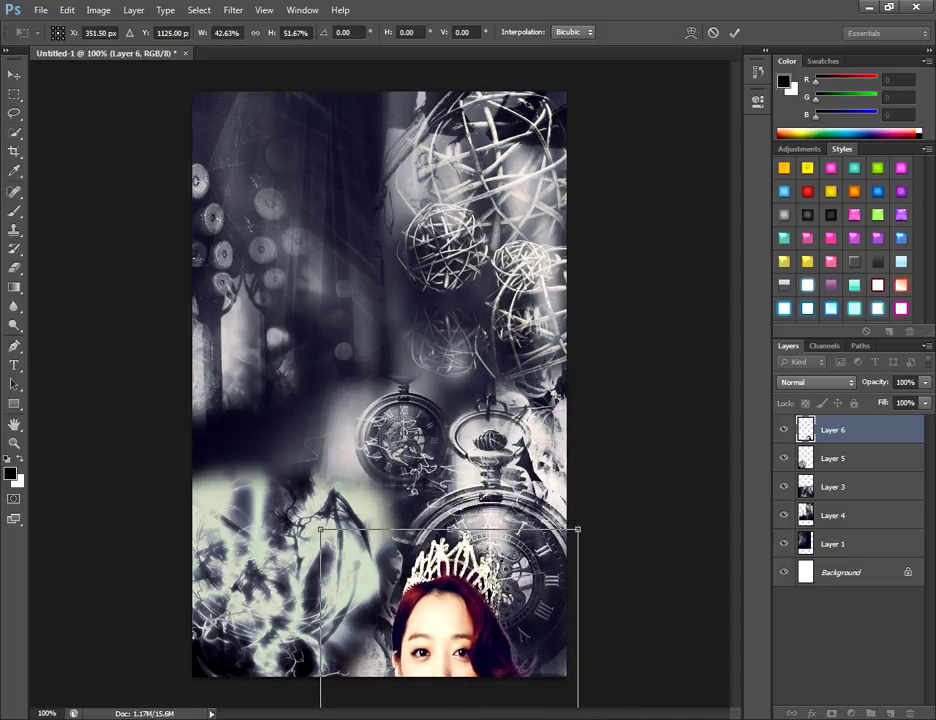
{"action": "left_click_drag", "start_coordinate": [502, 568], "coordinate": [453, 191]}
{"action": "left_click_drag", "start_coordinate": [400, 538], "coordinate": [394, 477]}
{"action": "left_click_drag", "start_coordinate": [523, 93], "coordinate": [460, 512]}
{"action": "left_click_drag", "start_coordinate": [395, 540], "coordinate": [476, 100]}
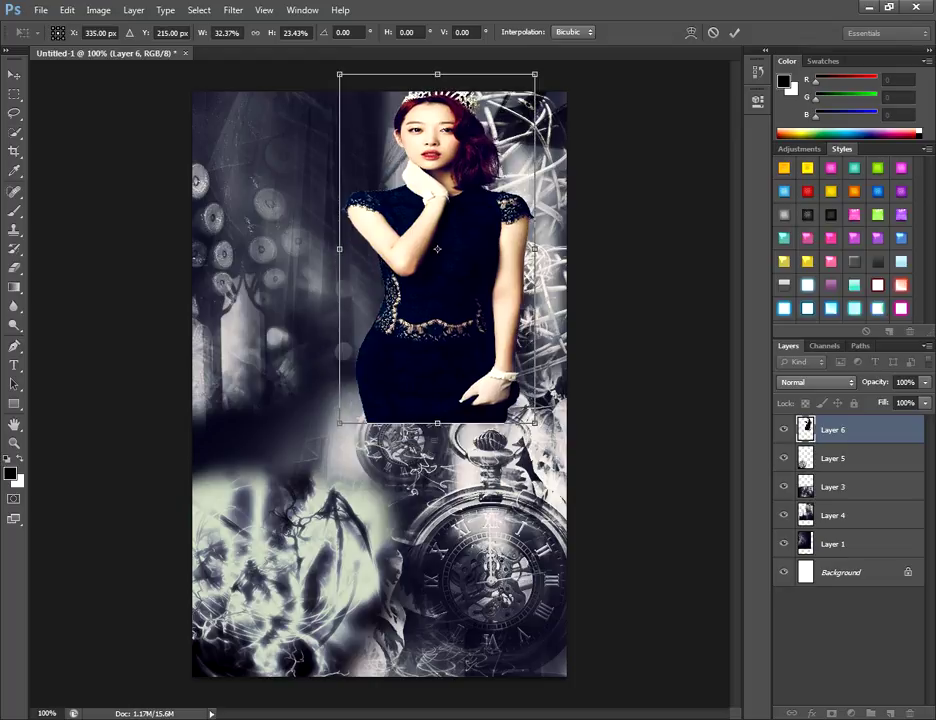
{"action": "left_click_drag", "start_coordinate": [535, 249], "coordinate": [427, 436]}
{"action": "left_click", "coordinate": [14, 74]}
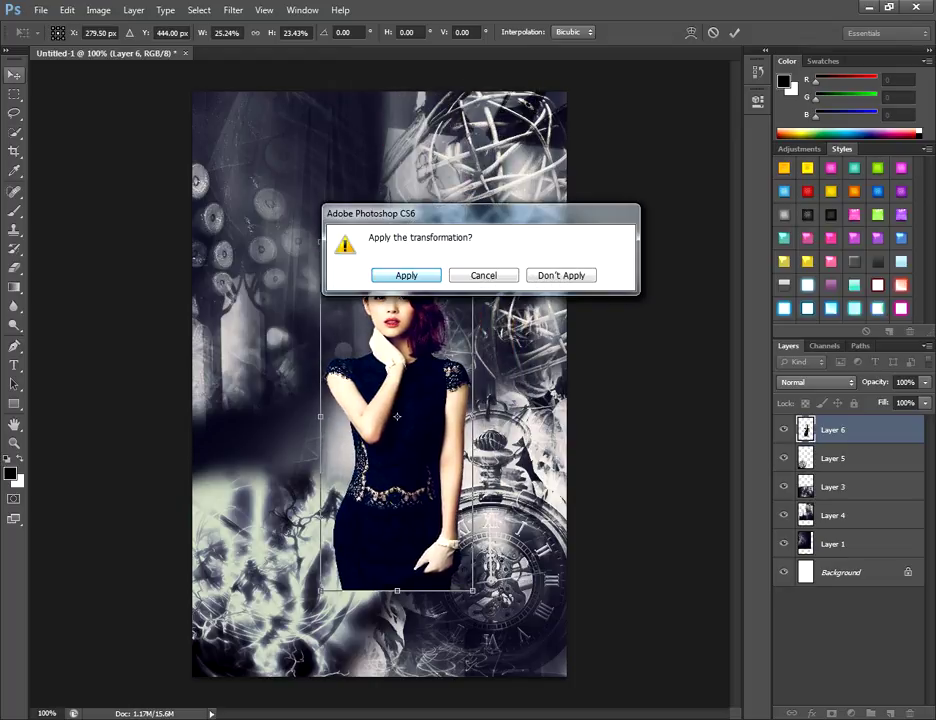
{"action": "left_click", "coordinate": [410, 274]}
Erase the woman's lower body below the waist with the soft 92 px eraser and shift the layer up and left.
{"action": "key", "text": "e"}
{"action": "mouse_move", "coordinate": [345, 530]}
{"action": "left_mouse_down"}
{"action": "mouse_move", "coordinate": [452, 535]}
{"action": "mouse_move", "coordinate": [435, 583]}
{"action": "mouse_move", "coordinate": [345, 570]}
{"action": "left_mouse_up"}
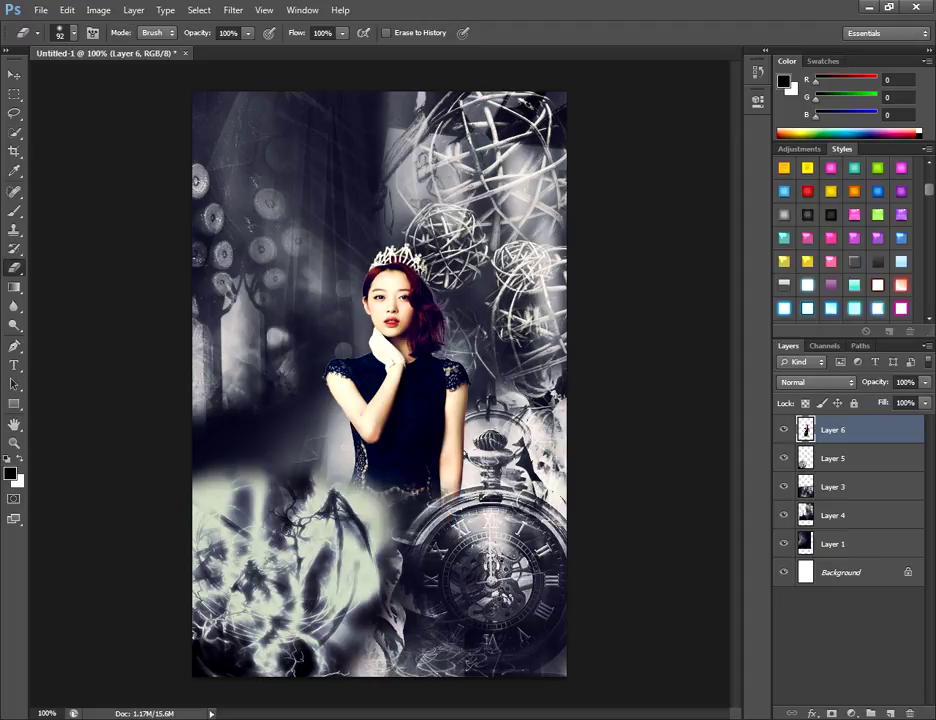
{"action": "key", "text": "v"}
{"action": "mouse_move", "coordinate": [414, 375]}
{"action": "left_mouse_down"}
{"action": "mouse_move", "coordinate": [394, 364]}
{"action": "mouse_move", "coordinate": [378, 330]}
{"action": "mouse_move", "coordinate": [381, 343]}
{"action": "left_mouse_up"}
Enlarge the woman's layer slightly and reposition her just above the pocket watch.
{"action": "key", "text": "ctrl+t"}
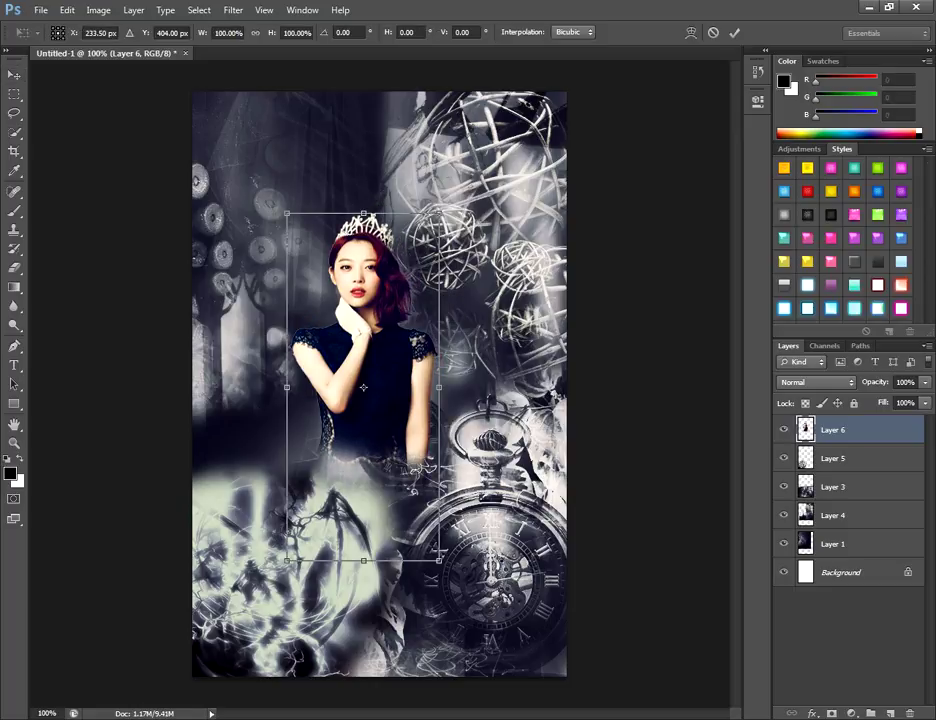
{"action": "left_click_drag", "start_coordinate": [439, 213], "coordinate": [449, 188]}
{"action": "left_click_drag", "start_coordinate": [387, 260], "coordinate": [408, 256]}
{"action": "left_click", "coordinate": [14, 75]}
{"action": "left_click", "coordinate": [406, 275]}
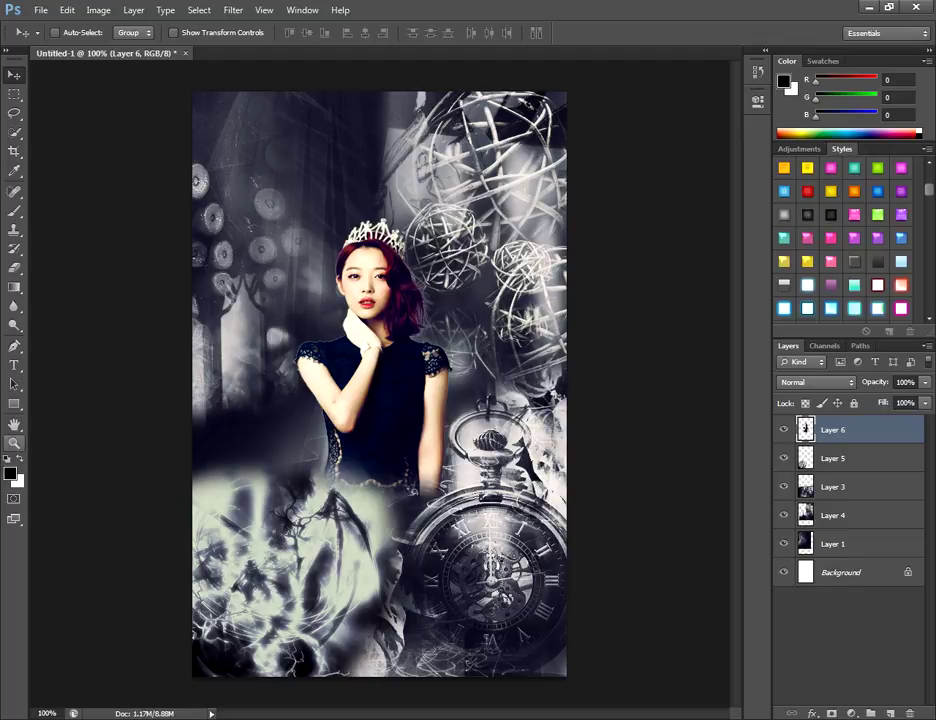
Nudge the woman's layer slightly upward on the canvas, checking the composition at 66.67% zoom.
{"action": "left_click", "coordinate": [14, 442]}
{"action": "right_click", "coordinate": [301, 484]}
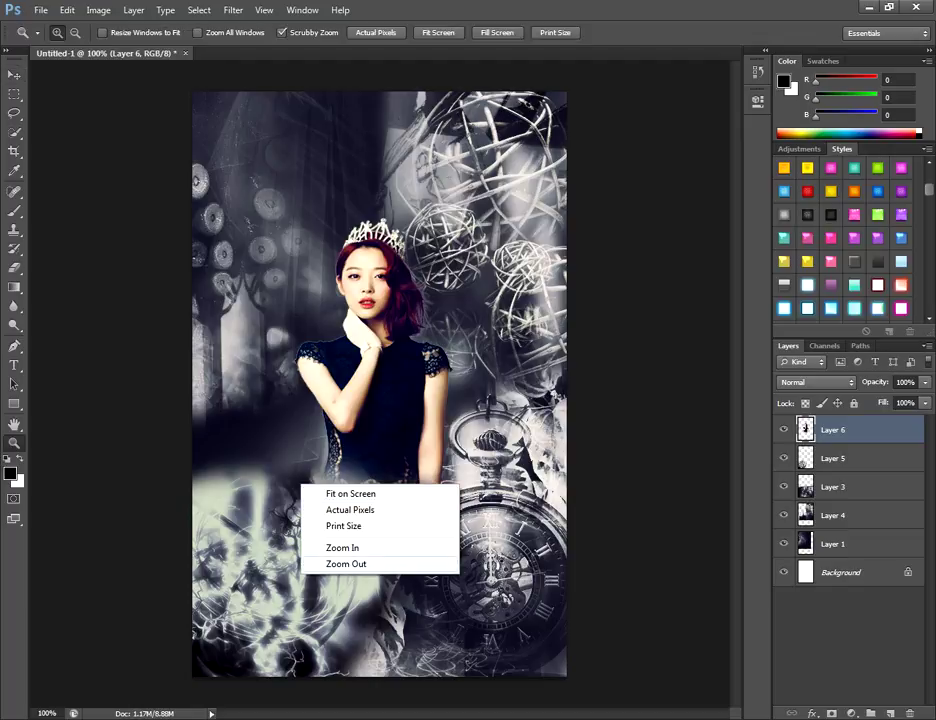
{"action": "left_click", "coordinate": [346, 563]}
{"action": "left_click", "coordinate": [14, 75]}
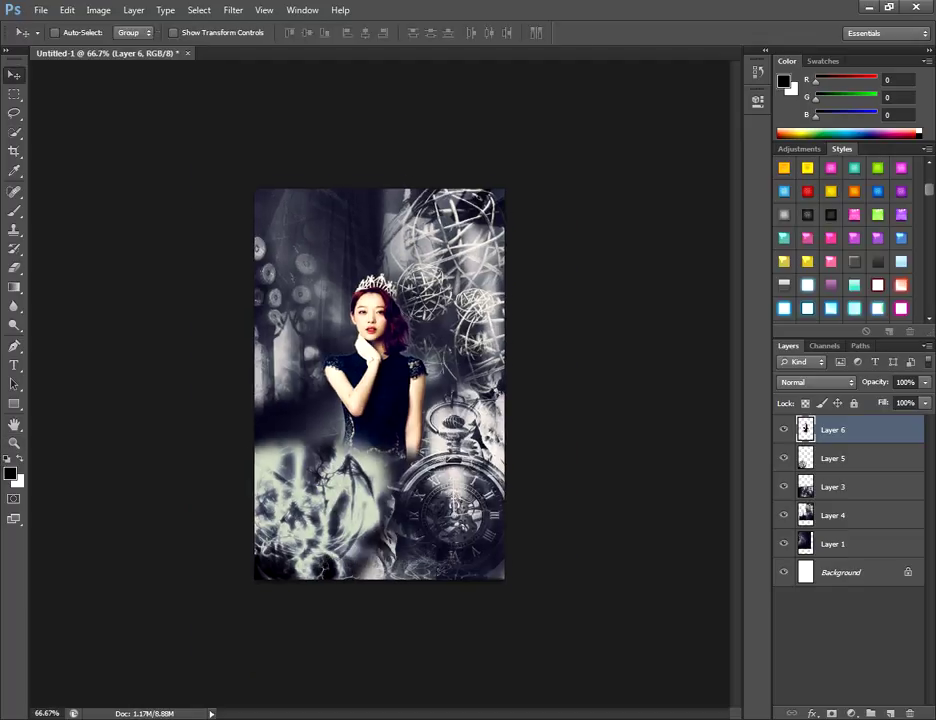
{"action": "left_click_drag", "start_coordinate": [408, 401], "coordinate": [413, 372]}
Set the Type tool's font to Feathergraphy Clean.
{"action": "key", "text": "t"}
{"action": "left_click", "coordinate": [156, 33]}
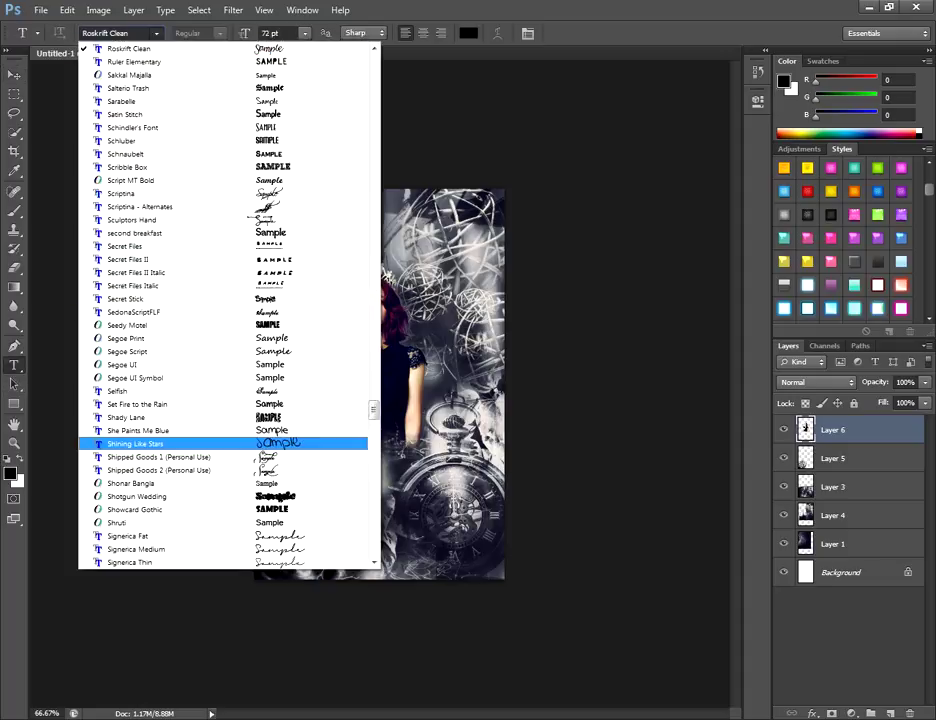
{"action": "left_click_drag", "start_coordinate": [374, 410], "coordinate": [374, 220]}
{"action": "scroll", "coordinate": [228, 300], "scroll_direction": "up", "scroll_amount": 15}
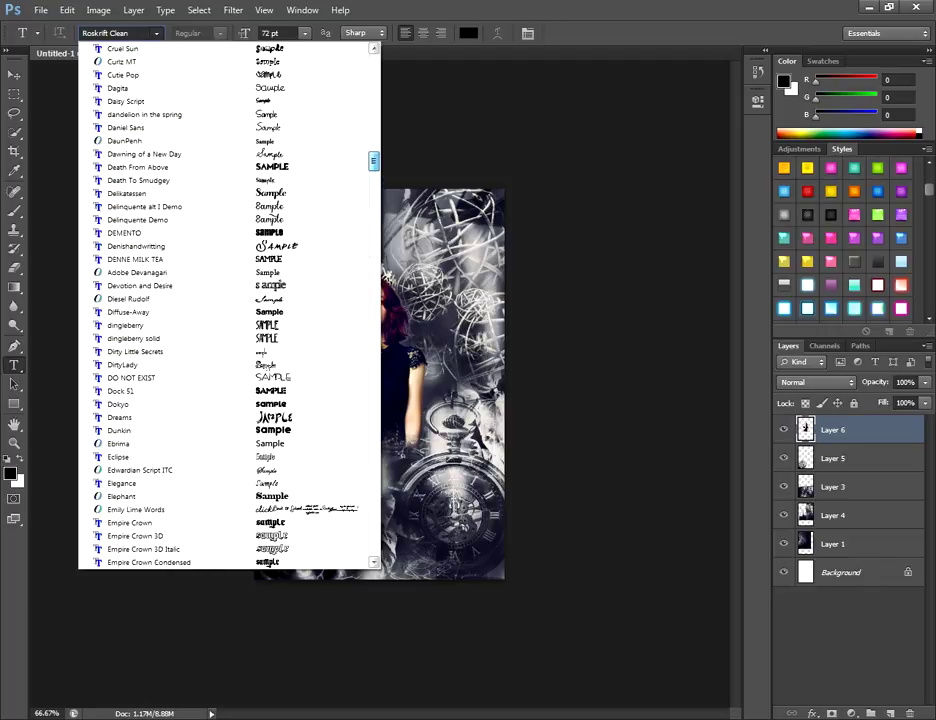
{"action": "scroll", "coordinate": [228, 300], "scroll_direction": "down", "scroll_amount": 13}
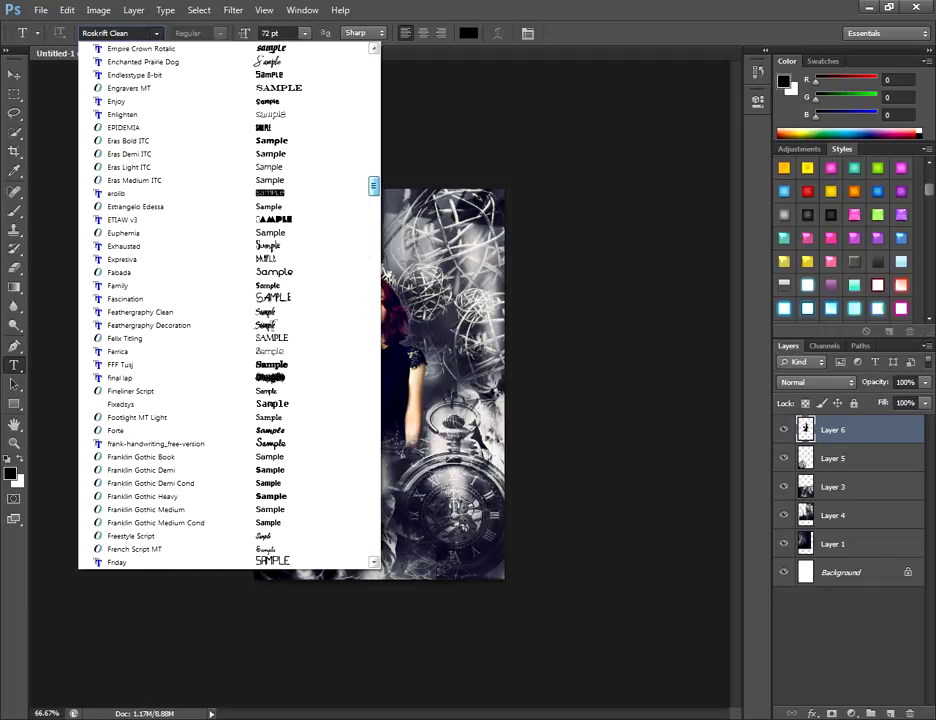
{"action": "scroll", "coordinate": [228, 300], "scroll_direction": "down", "scroll_amount": 20}
{"action": "scroll", "coordinate": [228, 300], "scroll_direction": "up", "scroll_amount": 20}
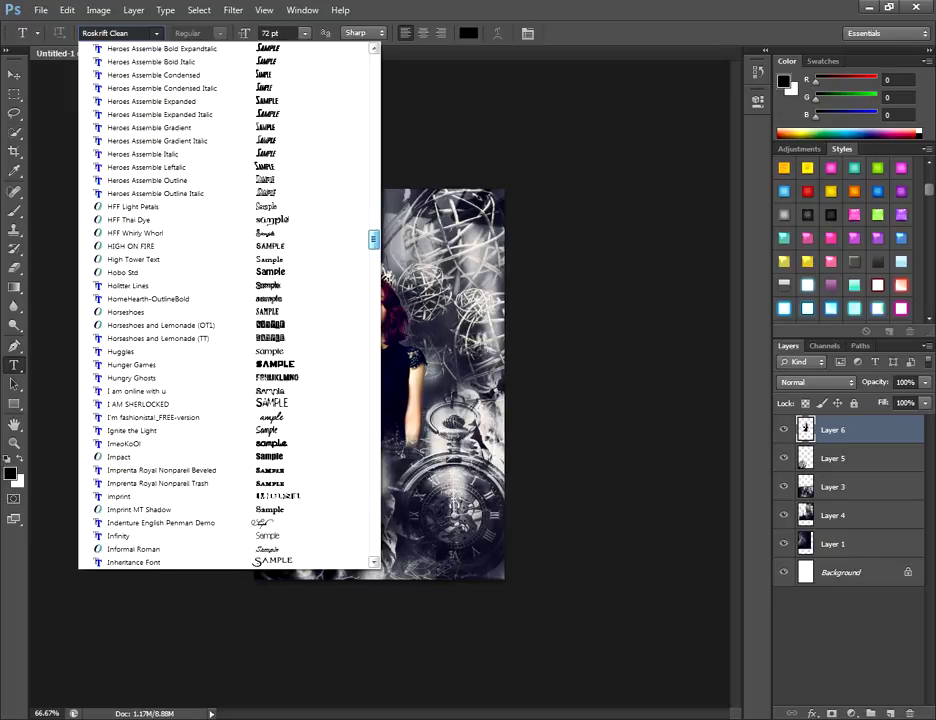
{"action": "scroll", "coordinate": [228, 300], "scroll_direction": "up", "scroll_amount": 15}
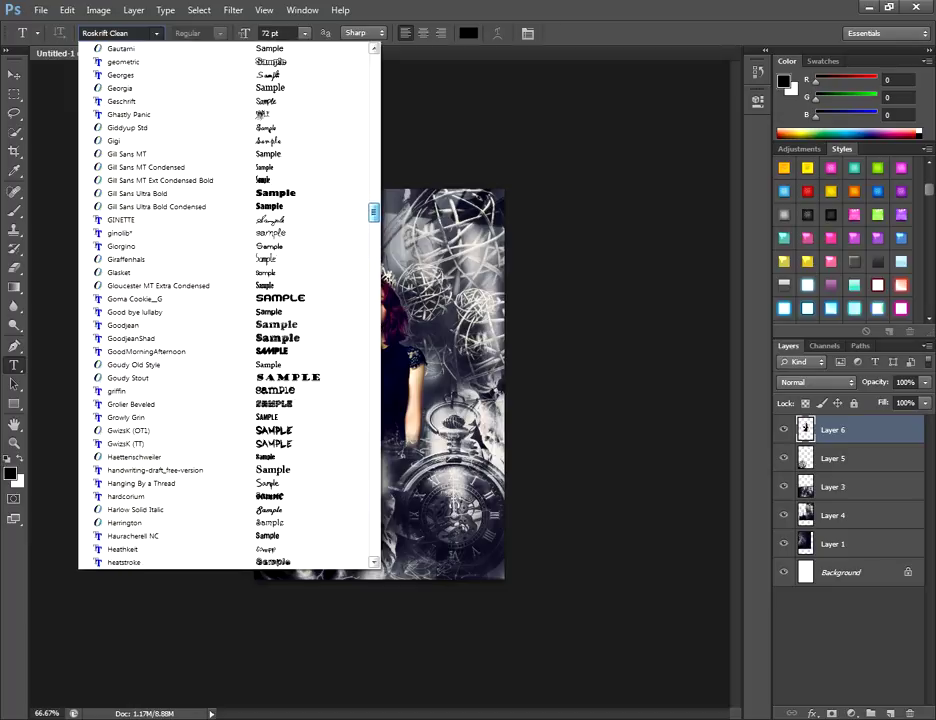
{"action": "scroll", "coordinate": [200, 150], "scroll_direction": "up", "scroll_amount": 2}
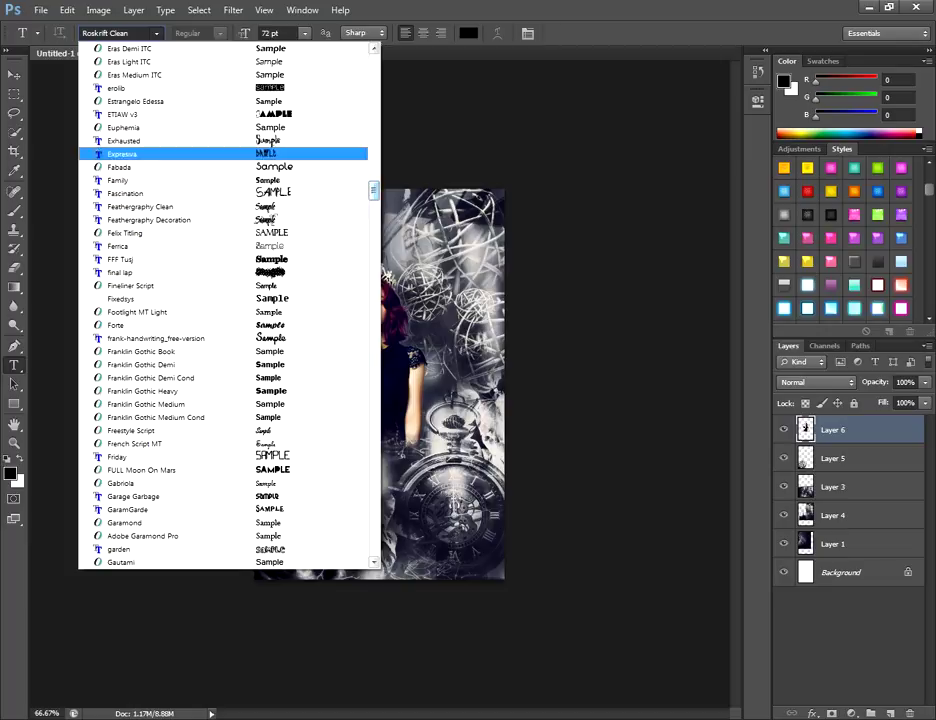
{"action": "key", "text": "Return"}
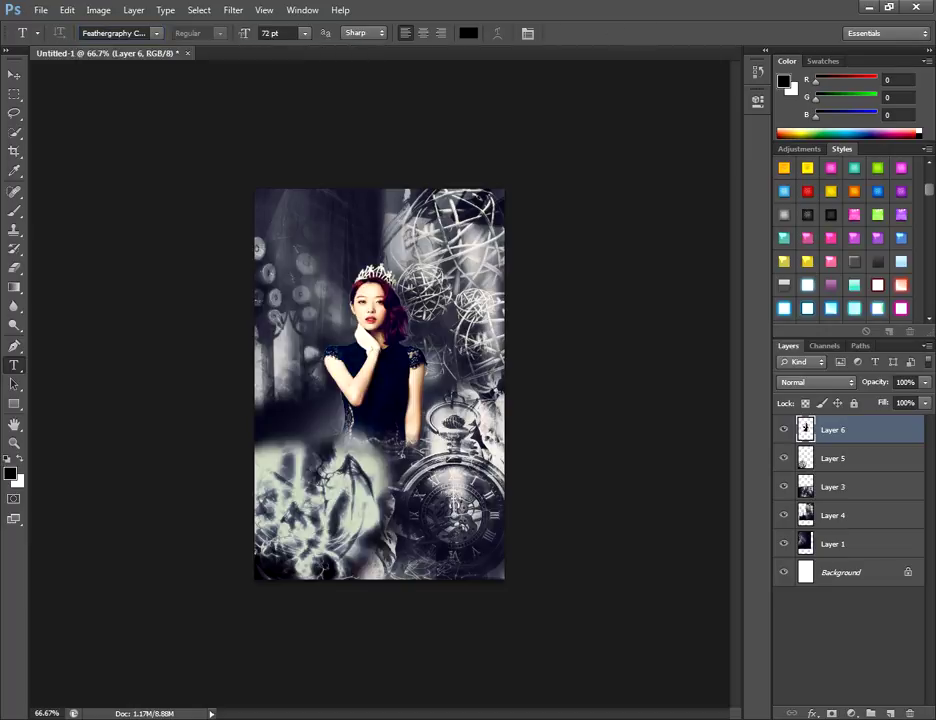
Add the 72 pt text "Sulli" below the woman and try black and dark grey layer styles on it.
{"action": "left_click", "coordinate": [250, 380]}
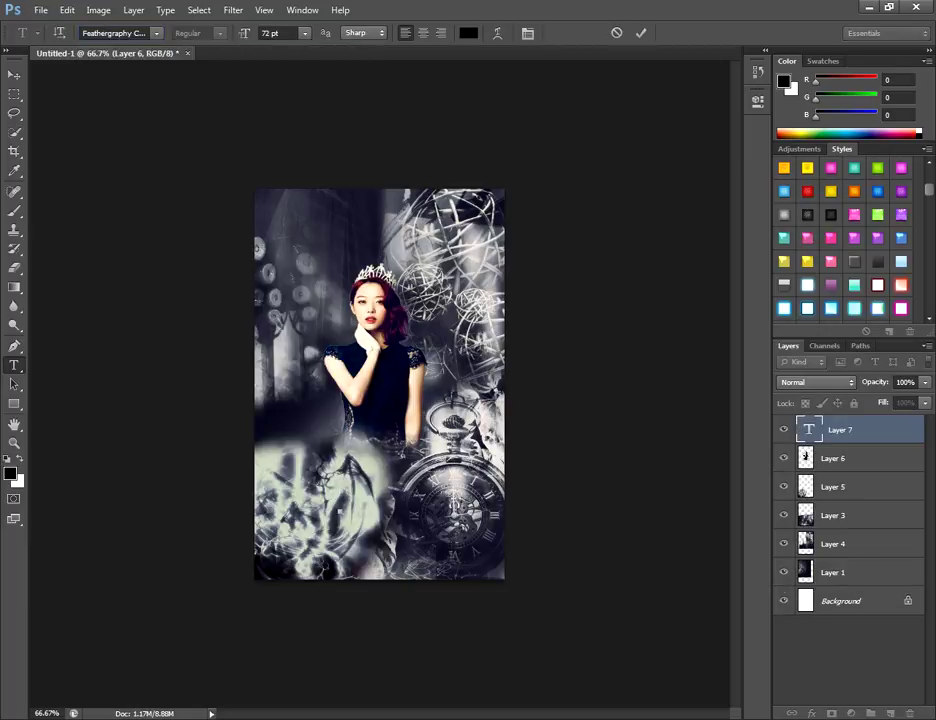
{"action": "type", "text": "Sulli"}
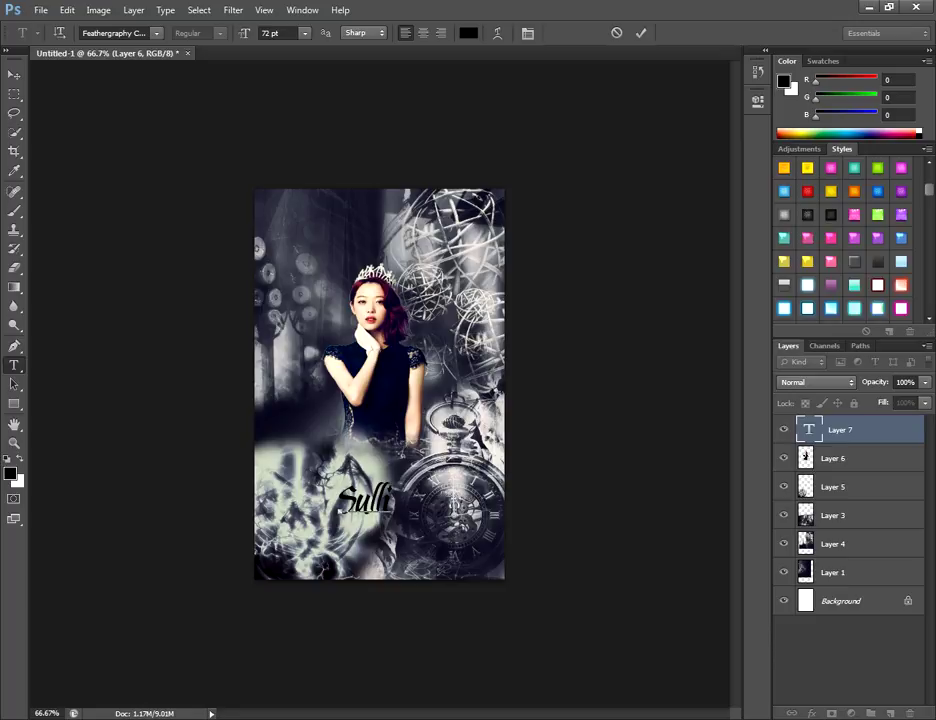
{"action": "left_click", "coordinate": [831, 214]}
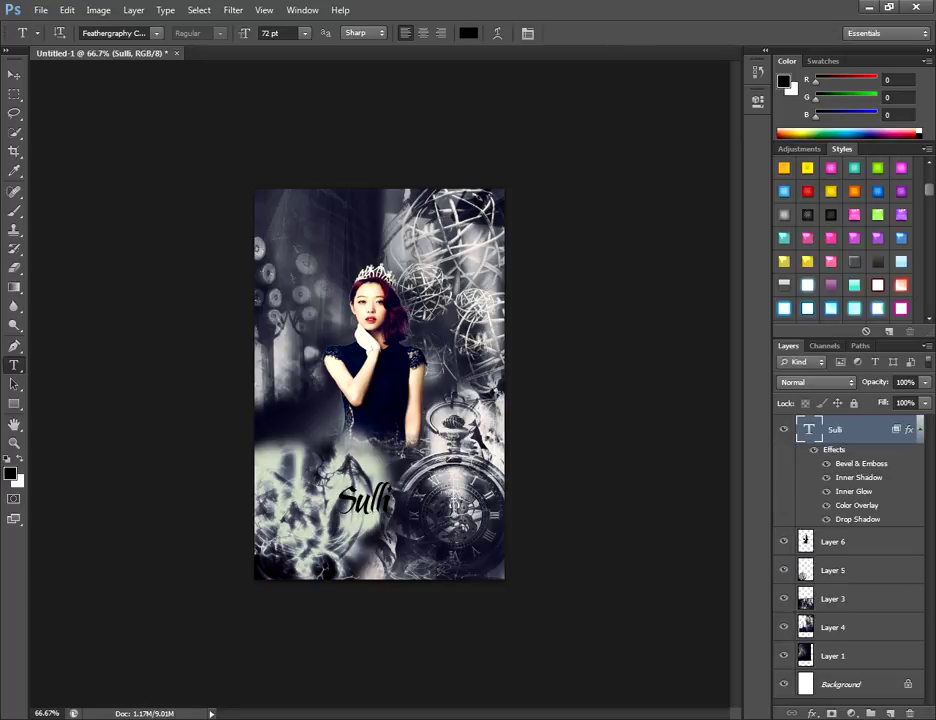
{"action": "left_click", "coordinate": [878, 261]}
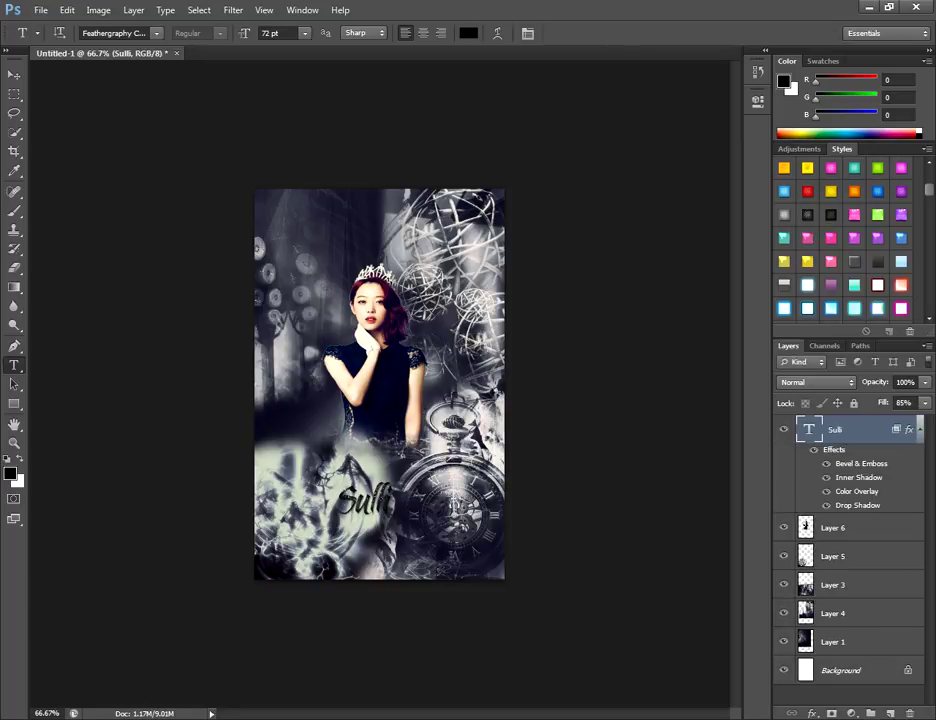
{"action": "scroll", "coordinate": [843, 237], "scroll_direction": "down", "scroll_amount": 3}
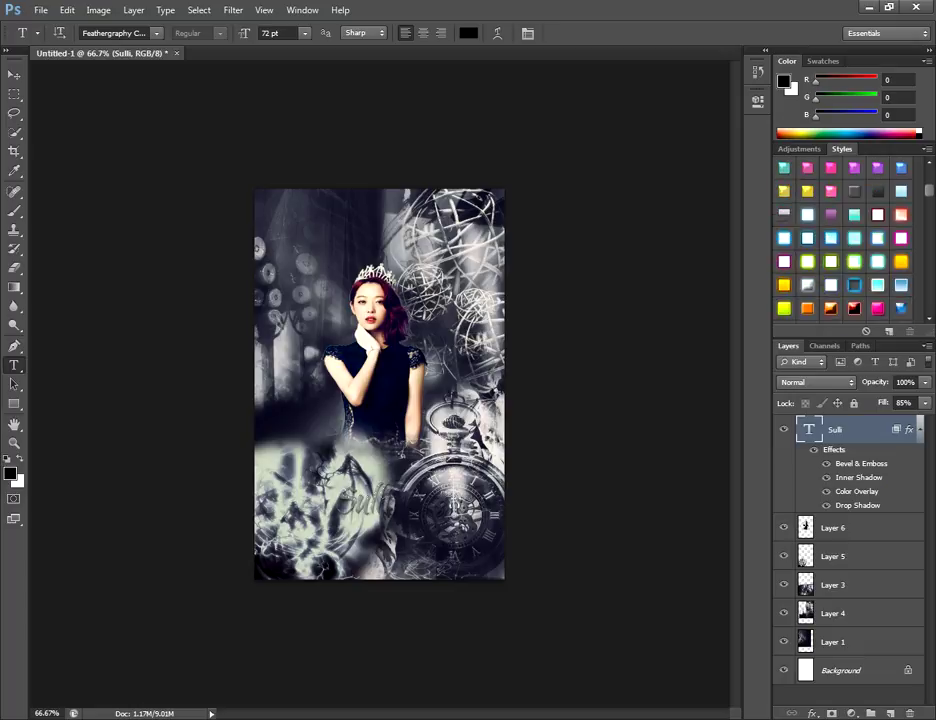
Enlarge the Sulli text to roughly twice its size and place it across the lower canvas, partly over the pocket watch.
{"action": "left_click", "coordinate": [14, 75]}
{"action": "left_click_drag", "start_coordinate": [358, 504], "coordinate": [468, 420]}
{"action": "key", "text": "ctrl+t"}
{"action": "left_click_drag", "start_coordinate": [433, 458], "coordinate": [421, 488]}
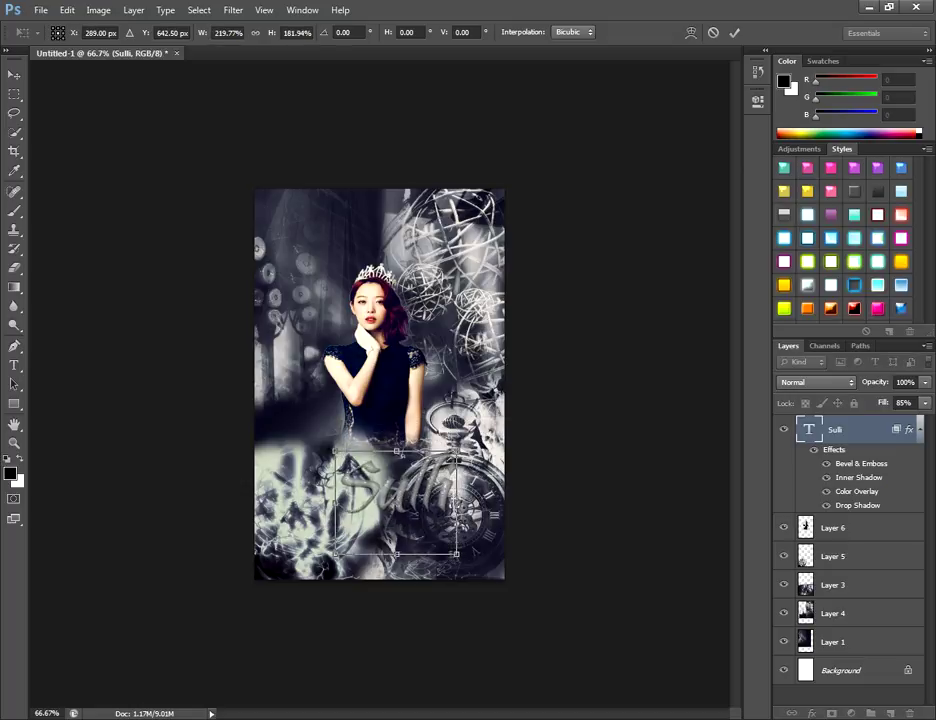
{"action": "left_click_drag", "start_coordinate": [480, 445], "coordinate": [478, 415]}
{"action": "left_click_drag", "start_coordinate": [450, 455], "coordinate": [441, 478]}
{"action": "left_click", "coordinate": [14, 76]}
{"action": "left_click", "coordinate": [380, 271]}
Try several pale blue and white preset layer styles on the Sulli text at a closer view.
{"action": "key", "text": "z"}
{"action": "right_click", "coordinate": [352, 466]}
{"action": "left_click", "coordinate": [400, 474]}
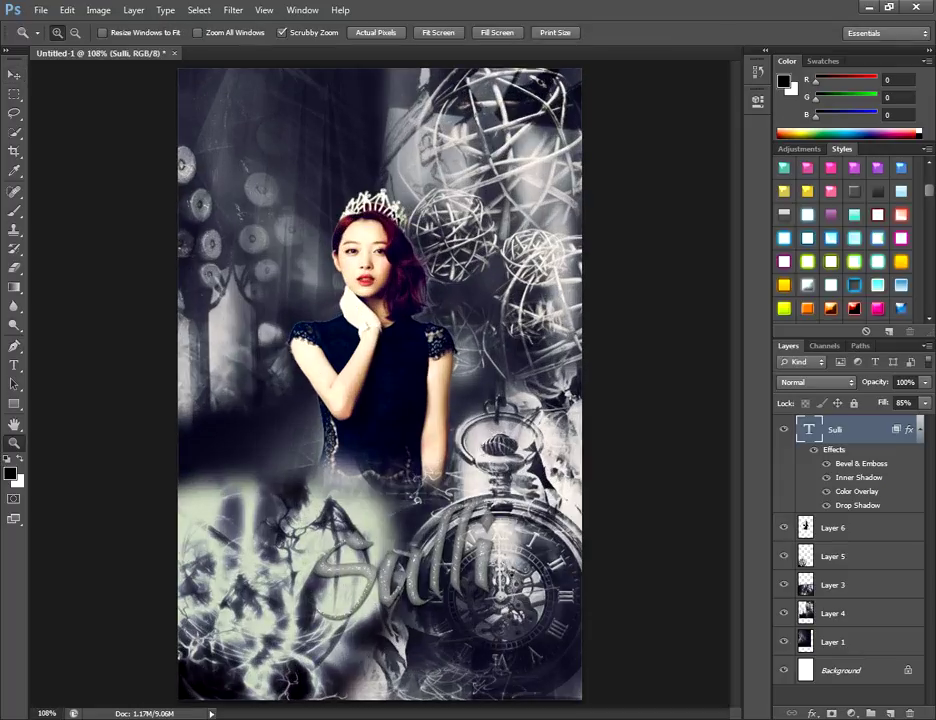
{"action": "key", "text": "v"}
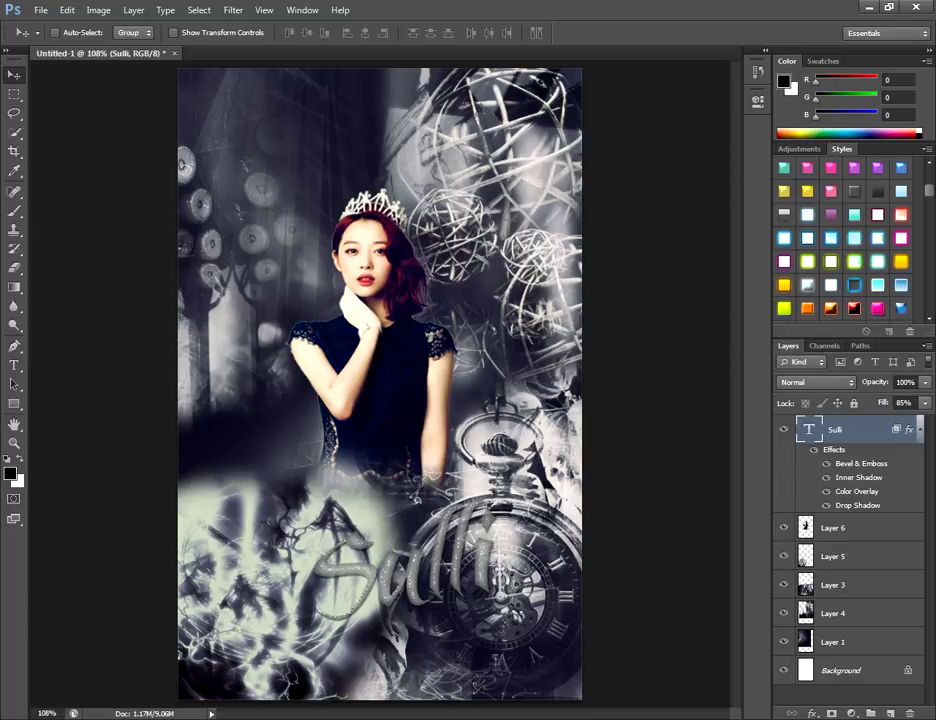
{"action": "left_click", "coordinate": [878, 262]}
{"action": "left_click", "coordinate": [878, 285]}
{"action": "scroll", "coordinate": [878, 285], "scroll_direction": "down", "scroll_amount": 3}
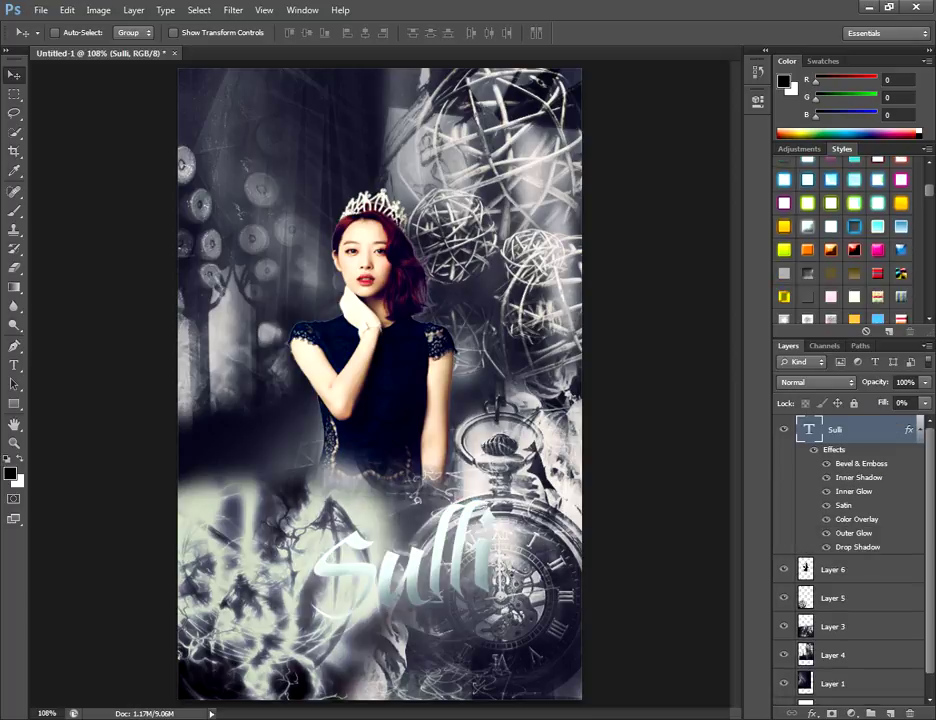
{"action": "scroll", "coordinate": [878, 273], "scroll_direction": "down", "scroll_amount": 2}
{"action": "left_click", "coordinate": [878, 273]}
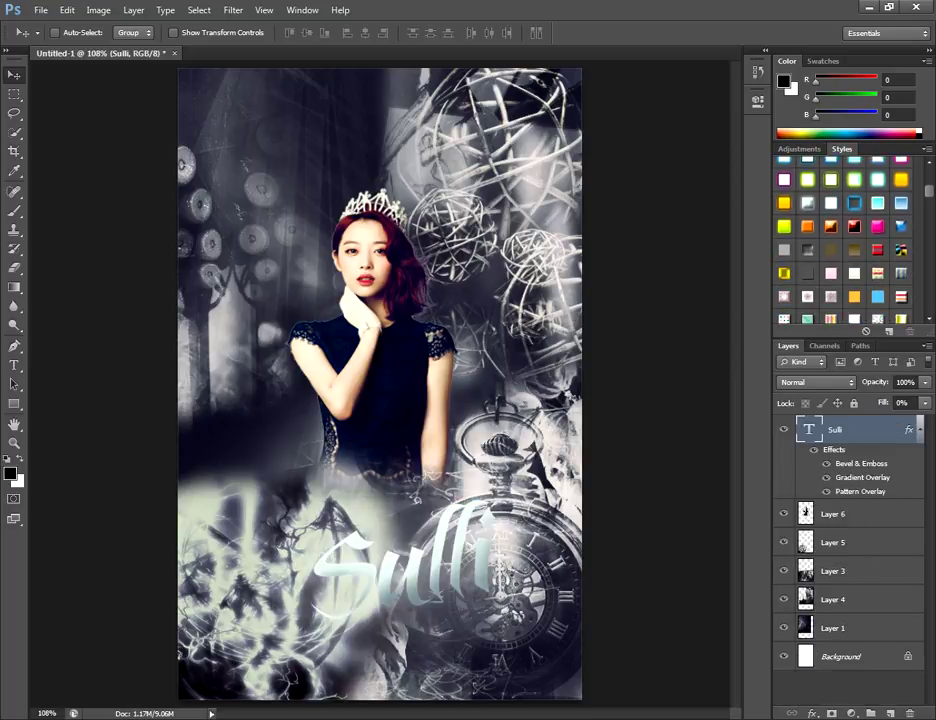
{"action": "left_click", "coordinate": [831, 273]}
{"action": "left_click", "coordinate": [854, 273]}
Try the pink-patterned preset style on the Sulli text and replace it with the thin yellow-green stroke outline style.
{"action": "scroll", "coordinate": [854, 273], "scroll_direction": "down", "scroll_amount": 3}
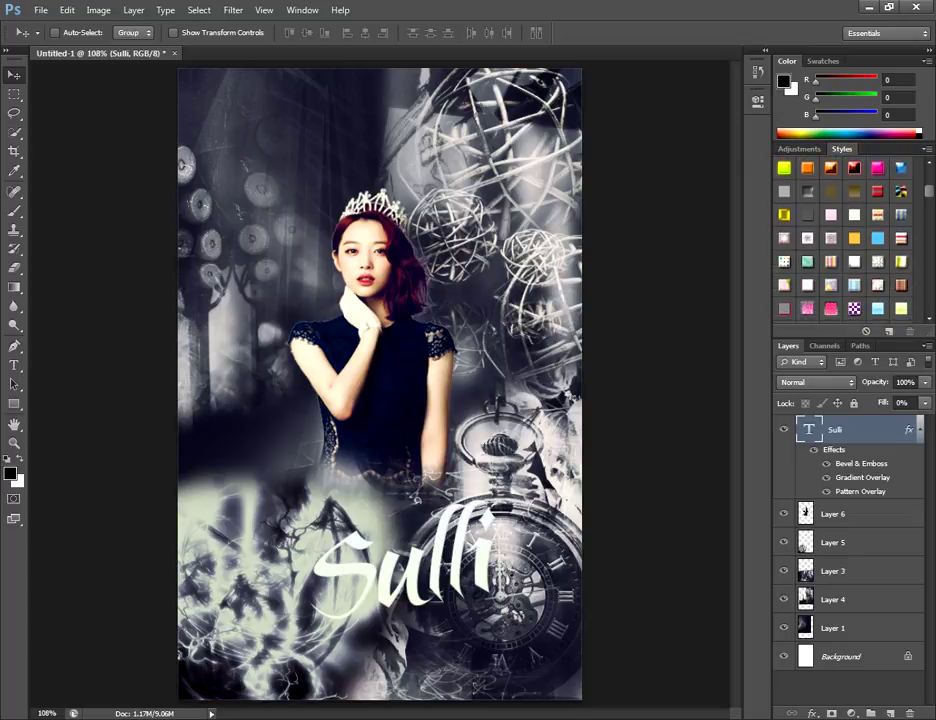
{"action": "scroll", "coordinate": [842, 238], "scroll_direction": "down", "scroll_amount": 1}
{"action": "left_click", "coordinate": [831, 261]}
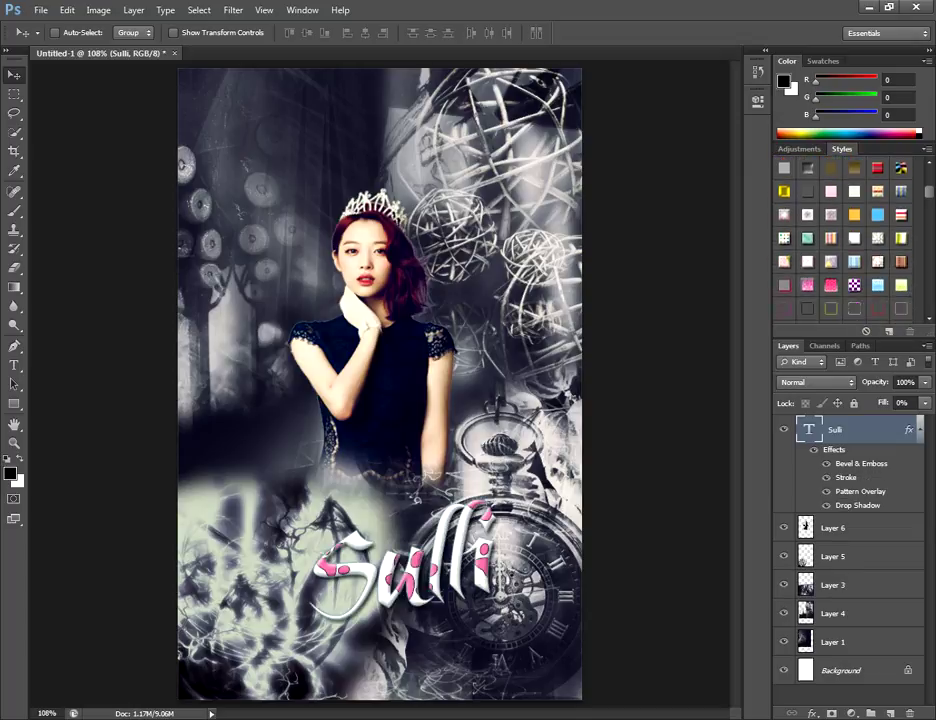
{"action": "left_click", "coordinate": [854, 261]}
{"action": "scroll", "coordinate": [854, 261], "scroll_direction": "down", "scroll_amount": 2}
{"action": "left_click", "coordinate": [831, 261]}
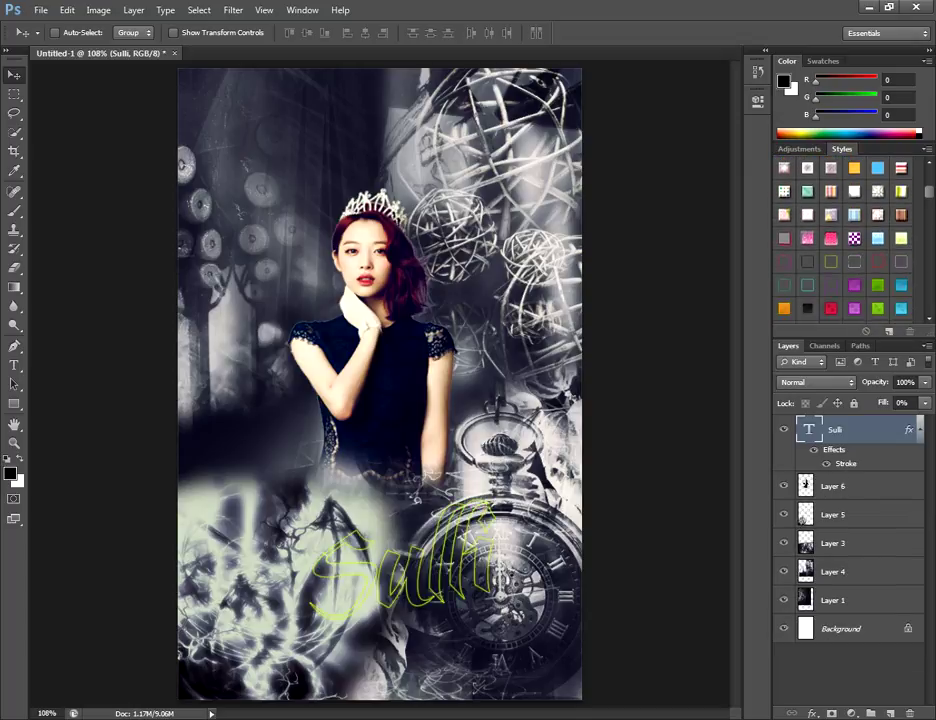
Try the cyan outline, glossy dark purple, rainbow and translucent silver preset styles on the Sulli text.
{"action": "scroll", "coordinate": [842, 238], "scroll_direction": "down", "scroll_amount": 2}
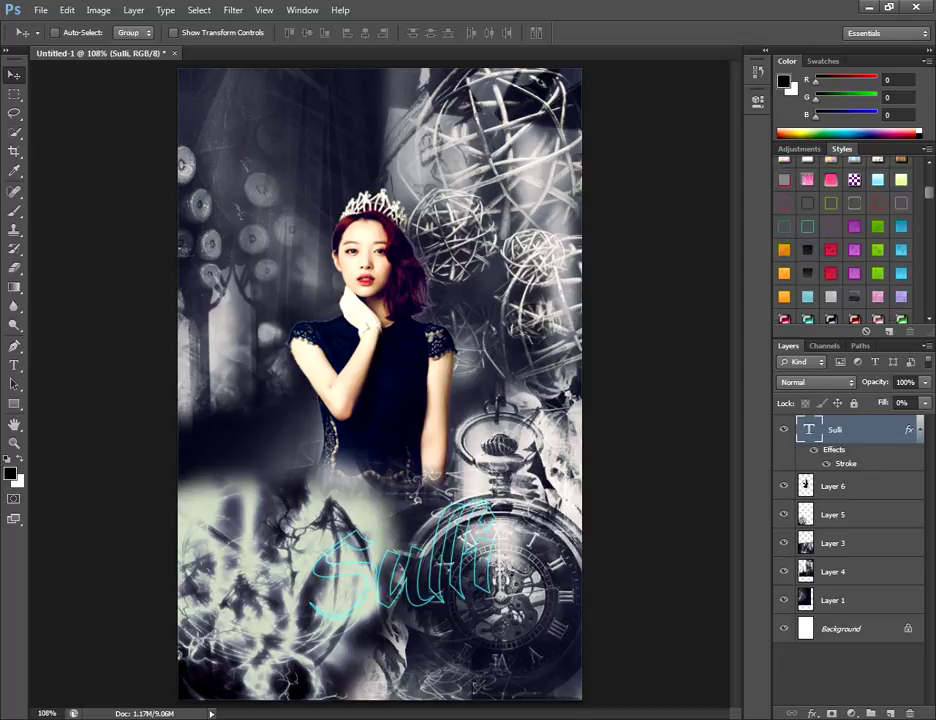
{"action": "scroll", "coordinate": [842, 240], "scroll_direction": "down", "scroll_amount": 3}
{"action": "left_click", "coordinate": [785, 309]}
{"action": "scroll", "coordinate": [800, 290], "scroll_direction": "down", "scroll_amount": 4}
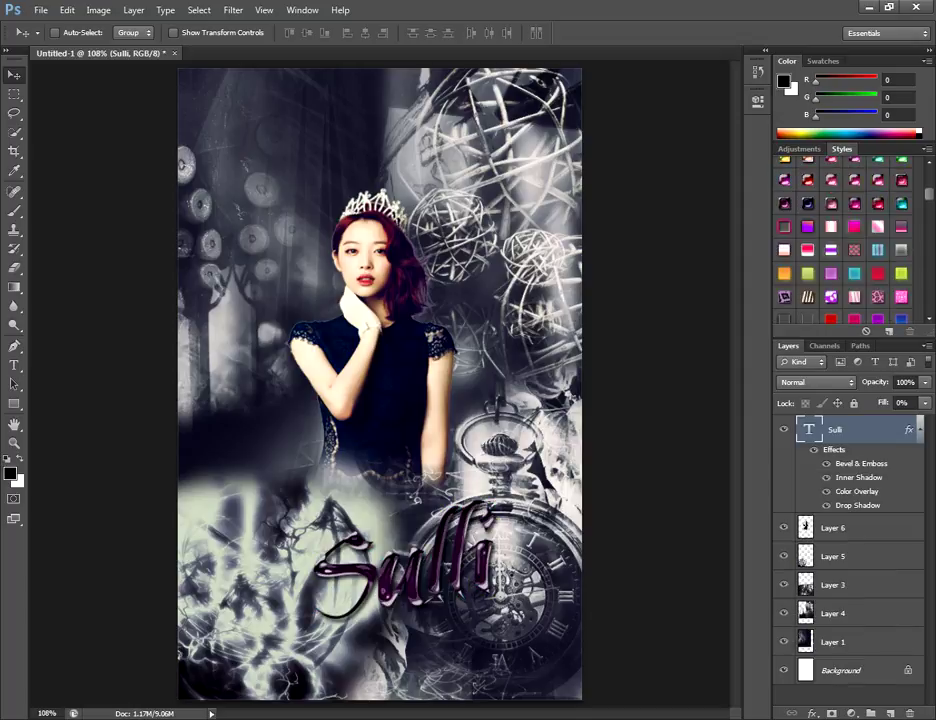
{"action": "left_click", "coordinate": [808, 227]}
{"action": "scroll", "coordinate": [808, 229], "scroll_direction": "down", "scroll_amount": 2}
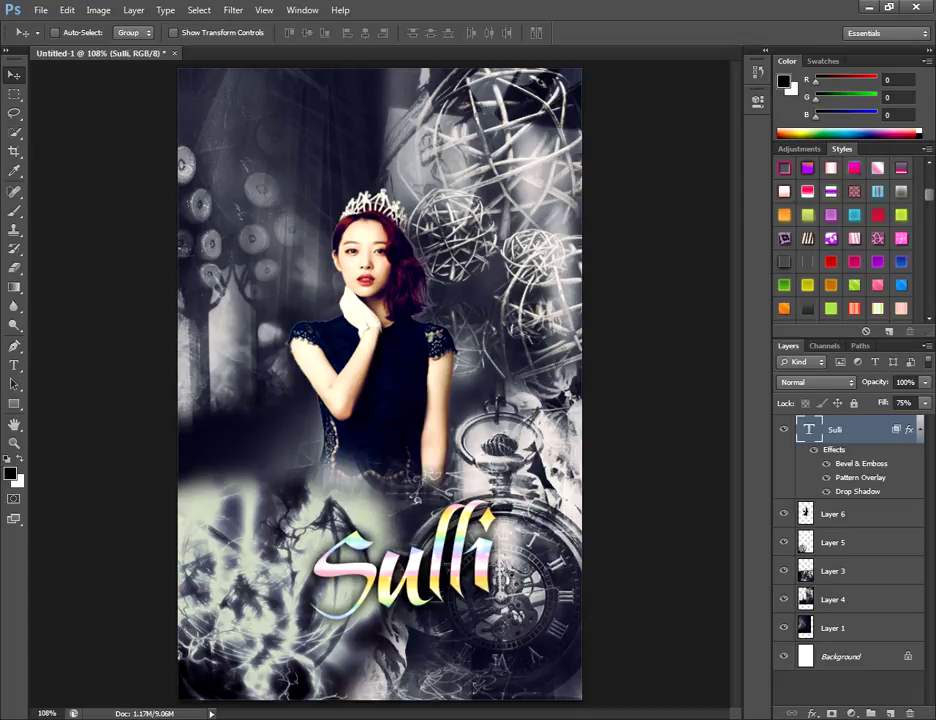
{"action": "left_click", "coordinate": [901, 191]}
{"action": "scroll", "coordinate": [901, 191], "scroll_direction": "down", "scroll_amount": 3}
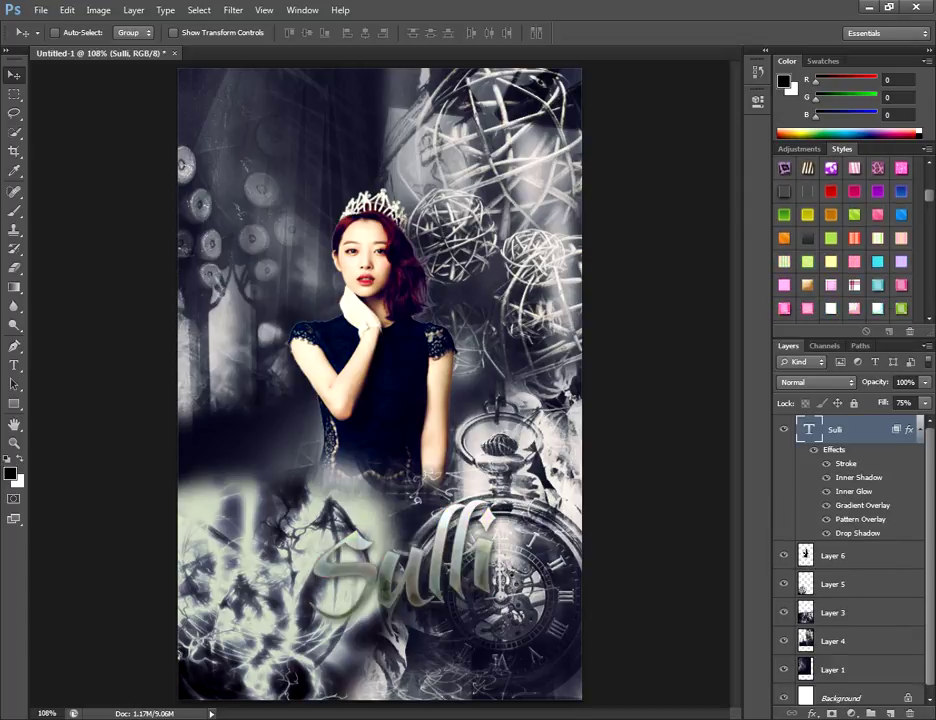
Compare striped and light green preset styles on the Sulli text with the dark grey gradient style that has a drop shadow.
{"action": "left_click", "coordinate": [854, 238]}
{"action": "left_click", "coordinate": [831, 238]}
{"action": "left_click", "coordinate": [808, 238]}
{"action": "scroll", "coordinate": [808, 238], "scroll_direction": "down", "scroll_amount": 2}
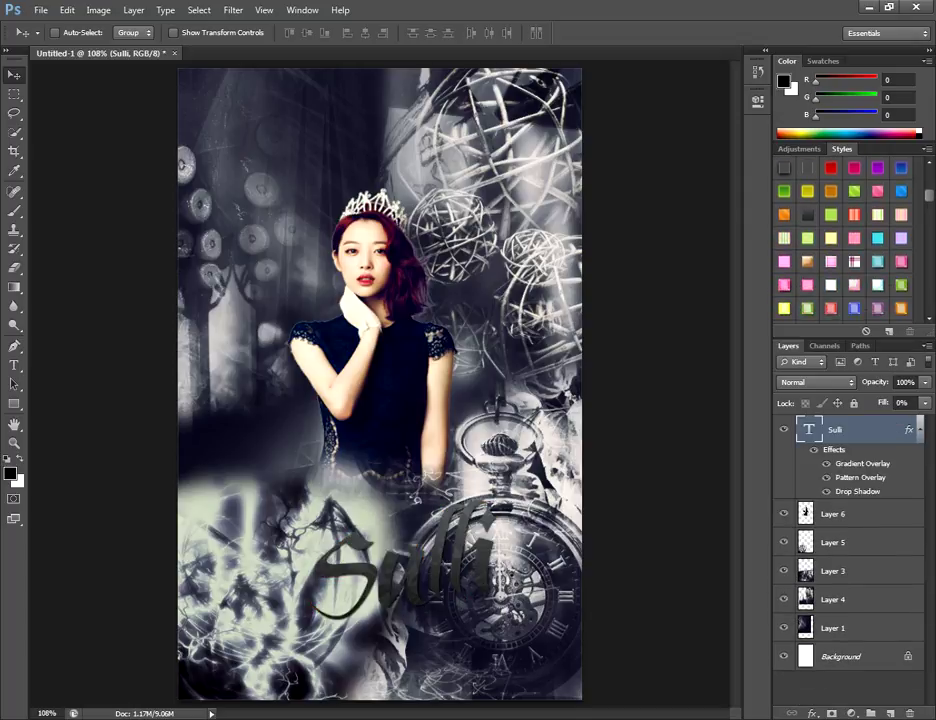
{"action": "left_click", "coordinate": [808, 238]}
{"action": "left_click", "coordinate": [784, 238]}
{"action": "left_click", "coordinate": [808, 215]}
{"action": "scroll", "coordinate": [842, 240], "scroll_direction": "down", "scroll_amount": 1}
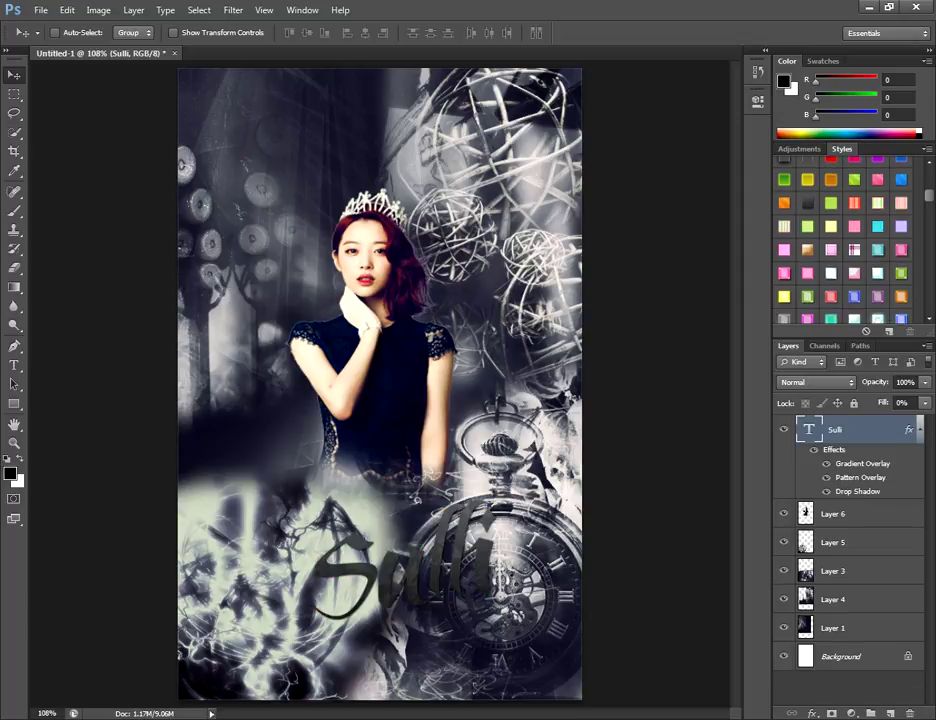
Try the dark transparent preset styles and a few pastel presets on the Sulli text.
{"action": "scroll", "coordinate": [842, 240], "scroll_direction": "up", "scroll_amount": 1}
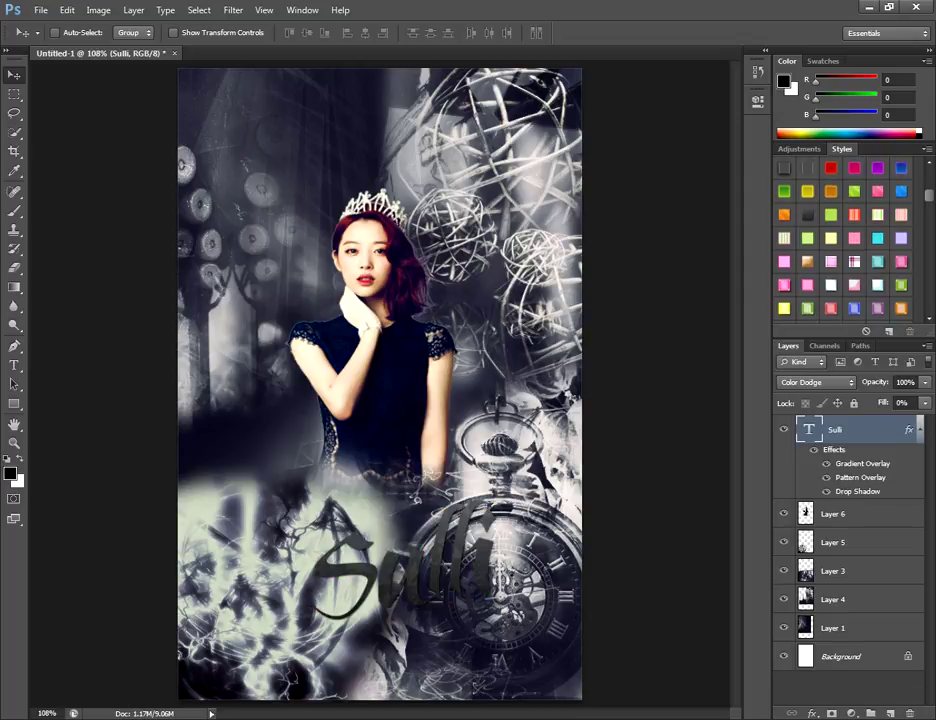
{"action": "left_click", "coordinate": [808, 168]}
{"action": "left_click", "coordinate": [784, 168]}
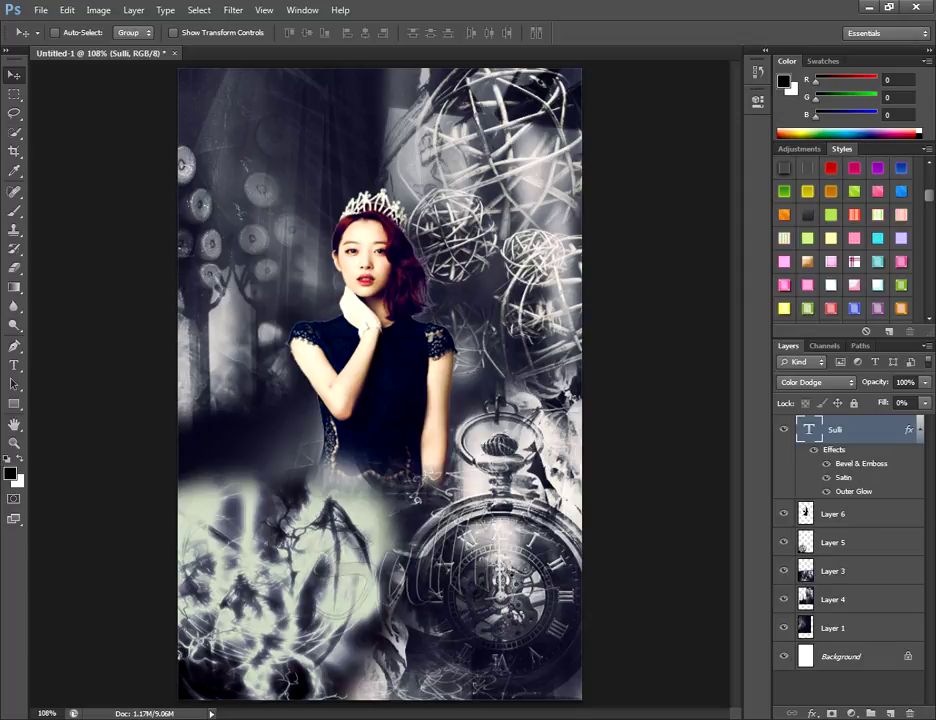
{"action": "left_click", "coordinate": [808, 239]}
{"action": "left_click", "coordinate": [808, 262]}
{"action": "left_click", "coordinate": [854, 262]}
Try several black textured presets and the faint translucent grey outlined style on the Sulli text.
{"action": "scroll", "coordinate": [856, 262], "scroll_direction": "down", "scroll_amount": 5}
{"action": "scroll", "coordinate": [842, 240], "scroll_direction": "down", "scroll_amount": 1}
{"action": "left_click", "coordinate": [784, 238]}
{"action": "scroll", "coordinate": [784, 238], "scroll_direction": "down", "scroll_amount": 3}
{"action": "left_click", "coordinate": [901, 238]}
{"action": "left_click", "coordinate": [901, 261]}
{"action": "left_click", "coordinate": [901, 285]}
{"action": "scroll", "coordinate": [901, 285], "scroll_direction": "down", "scroll_amount": 1}
{"action": "left_click", "coordinate": [784, 285]}
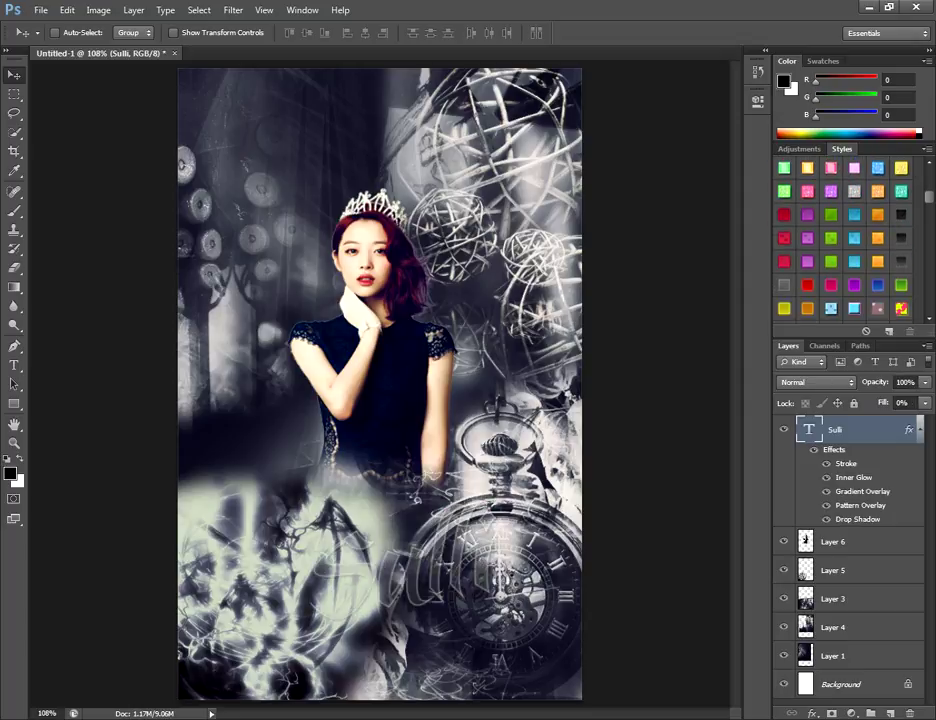
Try the dark grey beveled preset style and the textured crimson one on the Sulli text.
{"action": "scroll", "coordinate": [784, 285], "scroll_direction": "down", "scroll_amount": 3}
{"action": "left_click", "coordinate": [877, 285]}
{"action": "scroll", "coordinate": [845, 240], "scroll_direction": "down", "scroll_amount": 1}
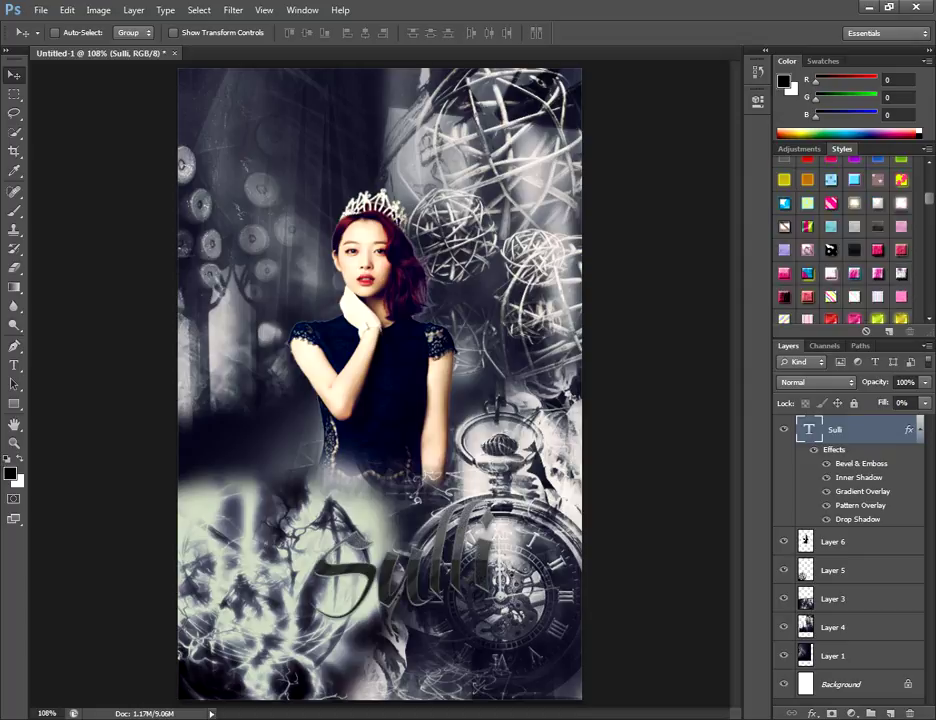
{"action": "left_click", "coordinate": [784, 297]}
{"action": "scroll", "coordinate": [784, 297], "scroll_direction": "down", "scroll_amount": 5}
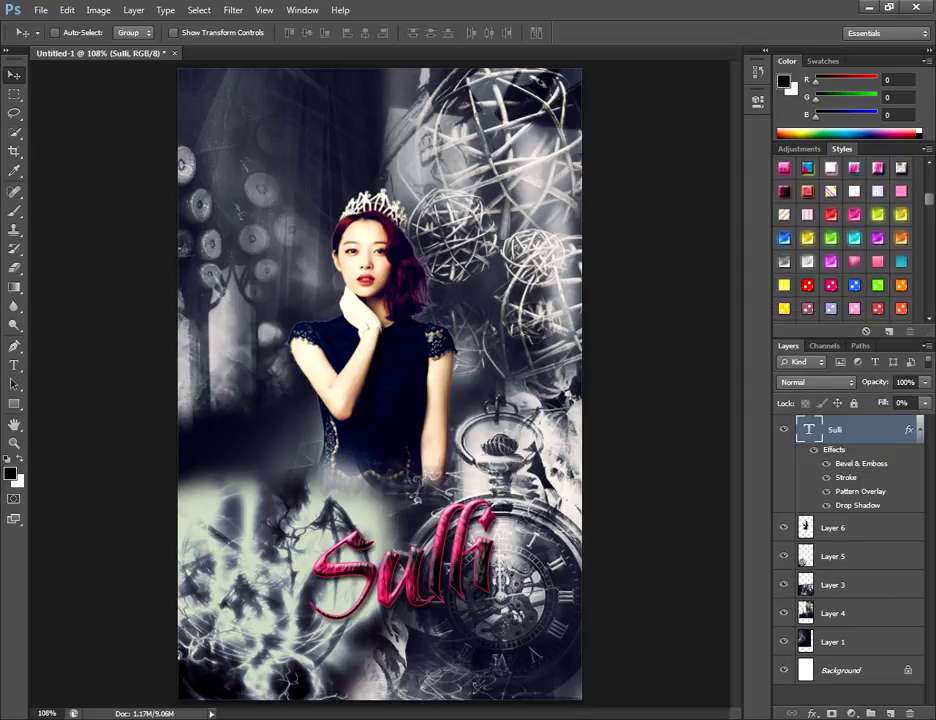
{"action": "scroll", "coordinate": [845, 240], "scroll_direction": "down", "scroll_amount": 3}
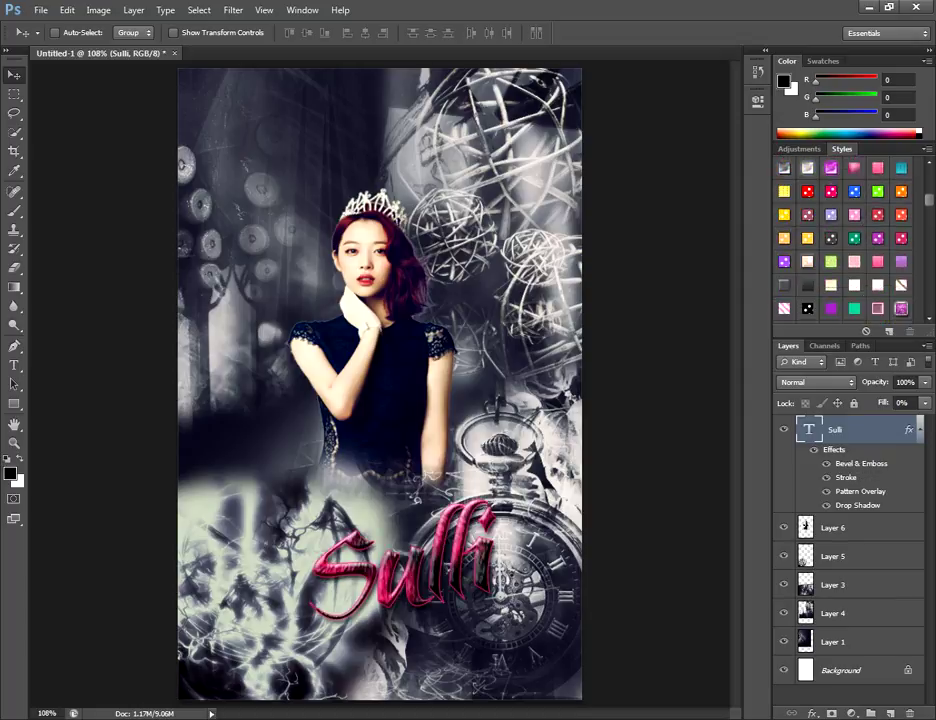
Compare the clear embossed preset style with the dark grey gradient style on the Sulli text.
{"action": "left_click", "coordinate": [808, 285]}
{"action": "left_click", "coordinate": [831, 285]}
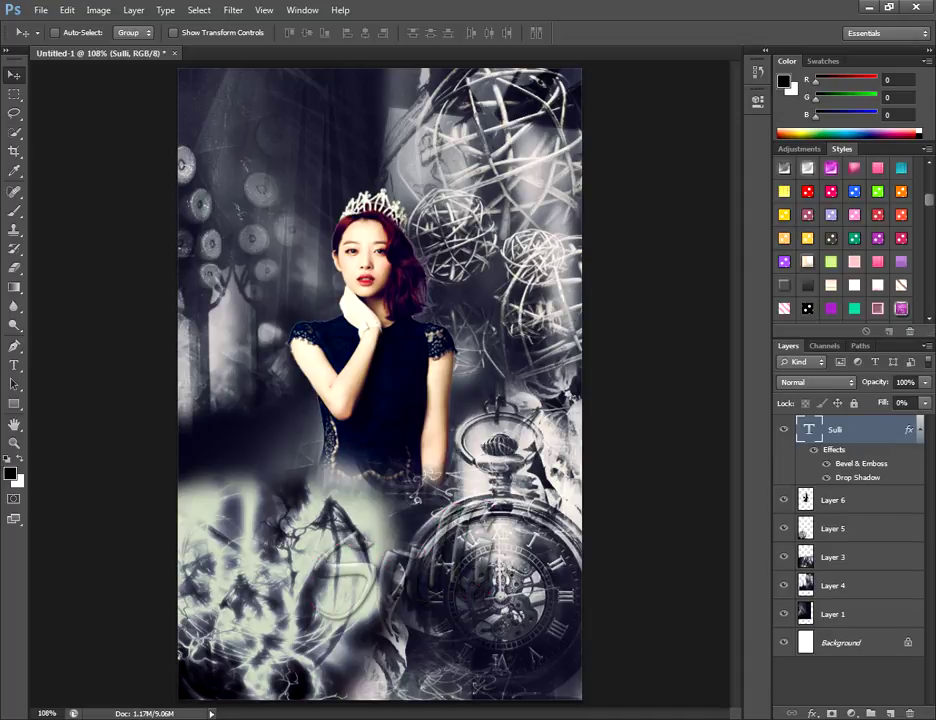
{"action": "left_click", "coordinate": [808, 285]}
Compare the row of outlined grey gradient presets on the Sulli text, from dark grey to silver and white.
{"action": "scroll", "coordinate": [845, 240], "scroll_direction": "down", "scroll_amount": 10}
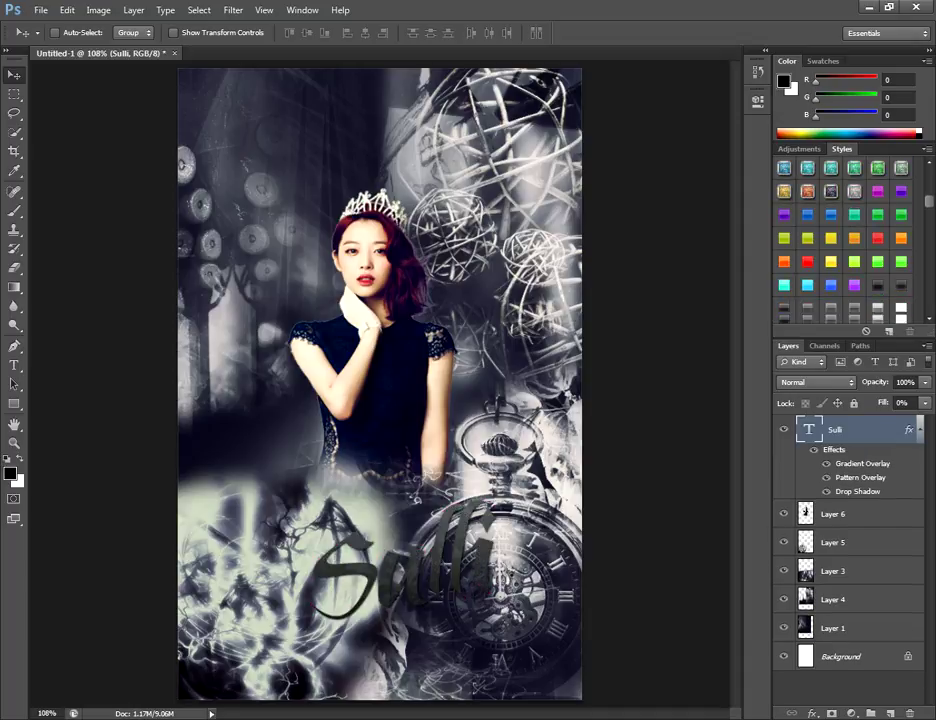
{"action": "left_click", "coordinate": [855, 180]}
{"action": "left_click", "coordinate": [831, 180]}
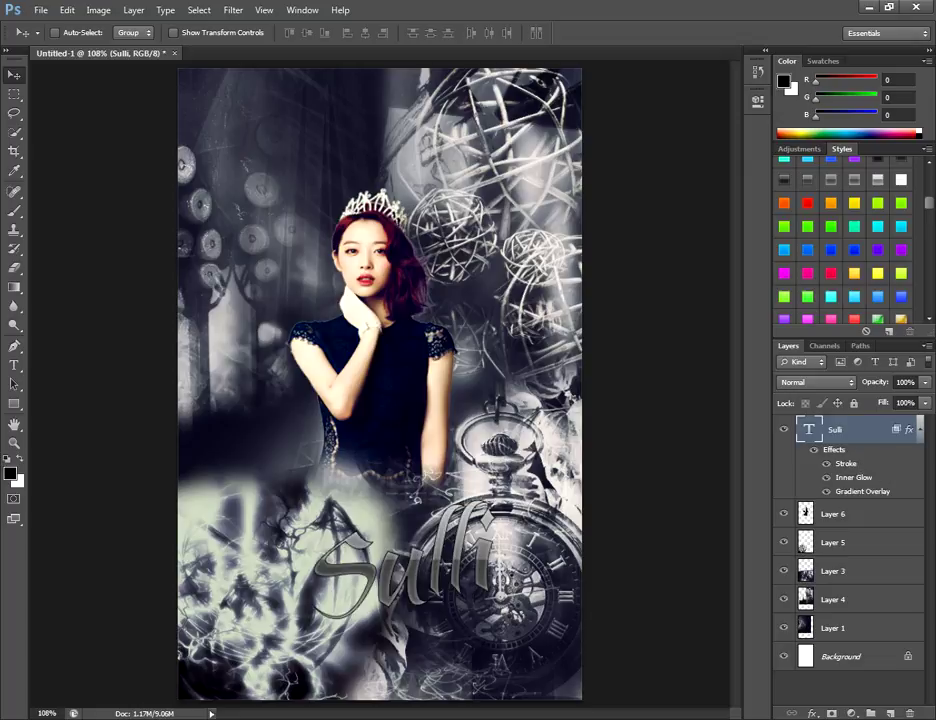
{"action": "left_click", "coordinate": [877, 180]}
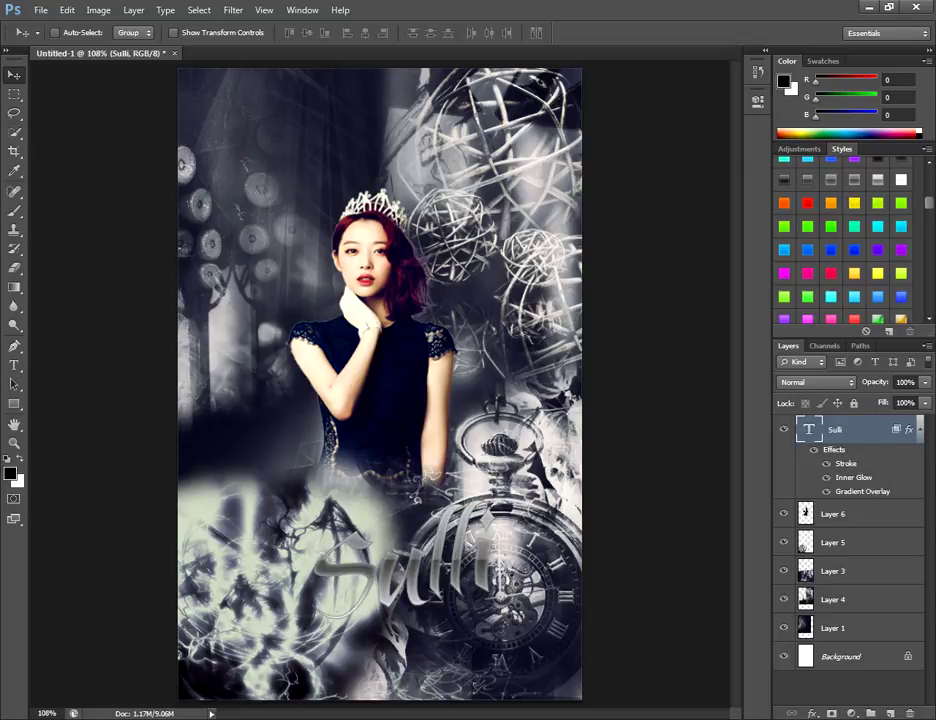
{"action": "left_click", "coordinate": [901, 180]}
{"action": "left_click", "coordinate": [831, 180]}
{"action": "left_click", "coordinate": [855, 180]}
{"action": "left_click", "coordinate": [808, 180]}
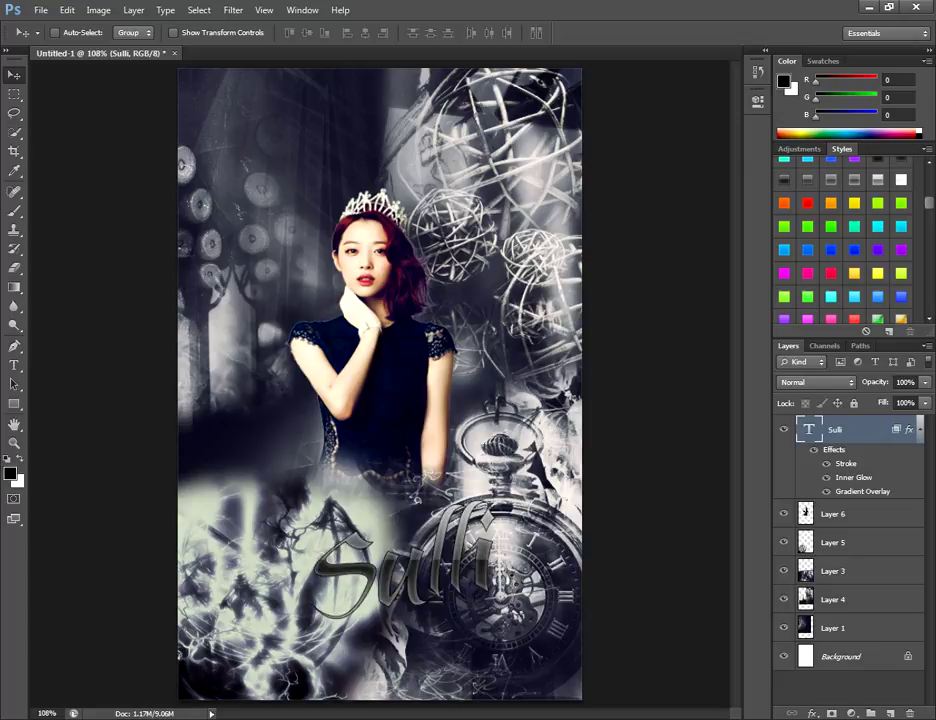
Settle on the light silver gradient style with stroke and inner glow for the Sulli text after comparing it with the darker one.
{"action": "left_click", "coordinate": [784, 180]}
{"action": "scroll", "coordinate": [784, 180], "scroll_direction": "up", "scroll_amount": 1}
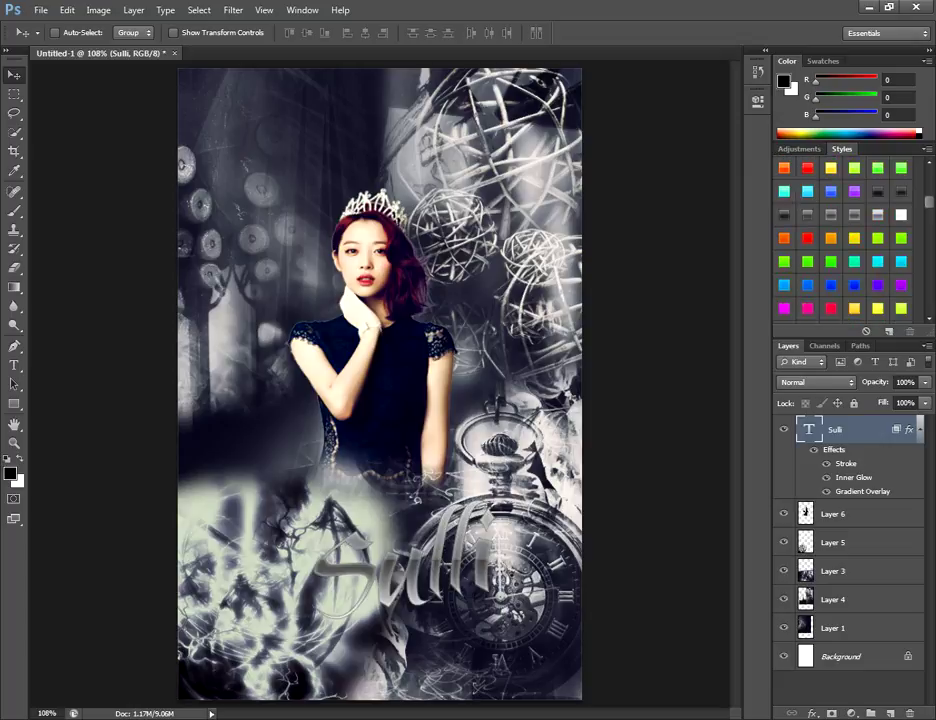
{"action": "key", "text": "ctrl+z"}
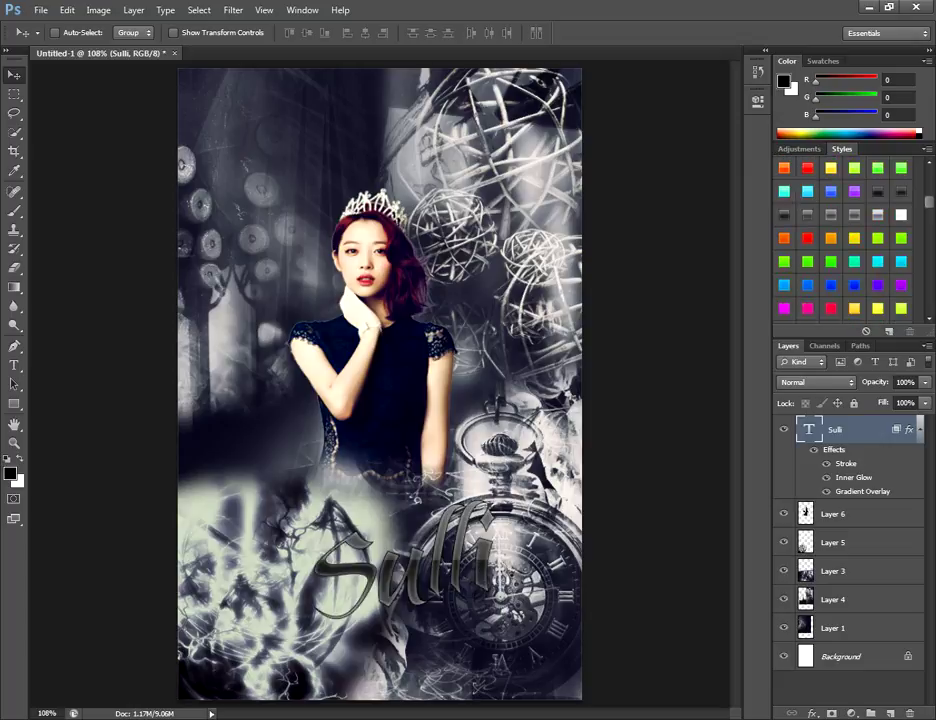
{"action": "key", "text": "ctrl+z"}
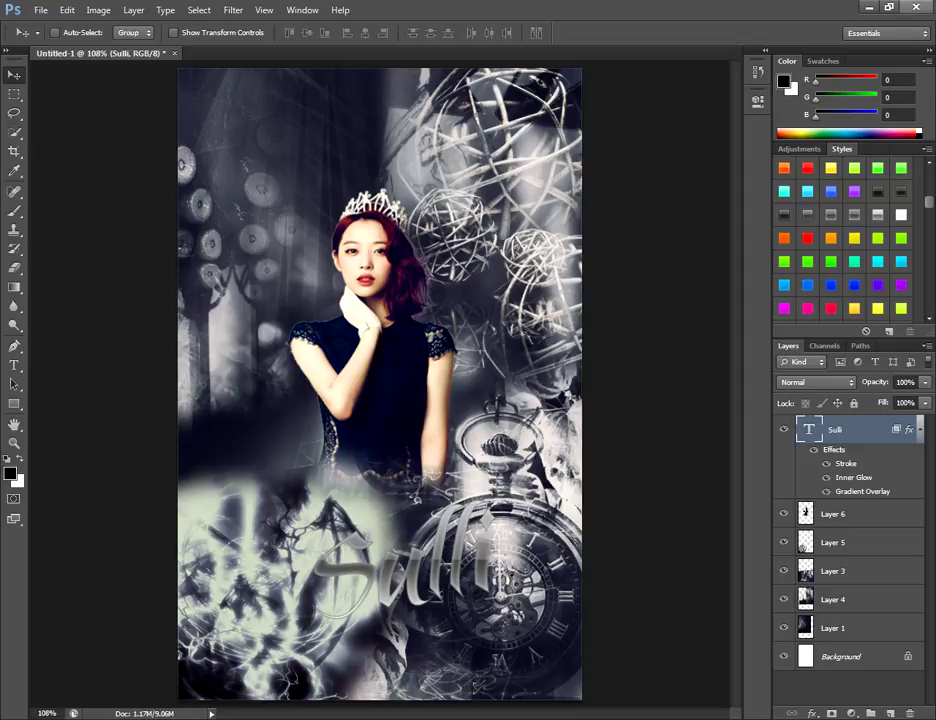
Create a new blank portrait document with a white background.
{"action": "key", "text": "alt+f"}
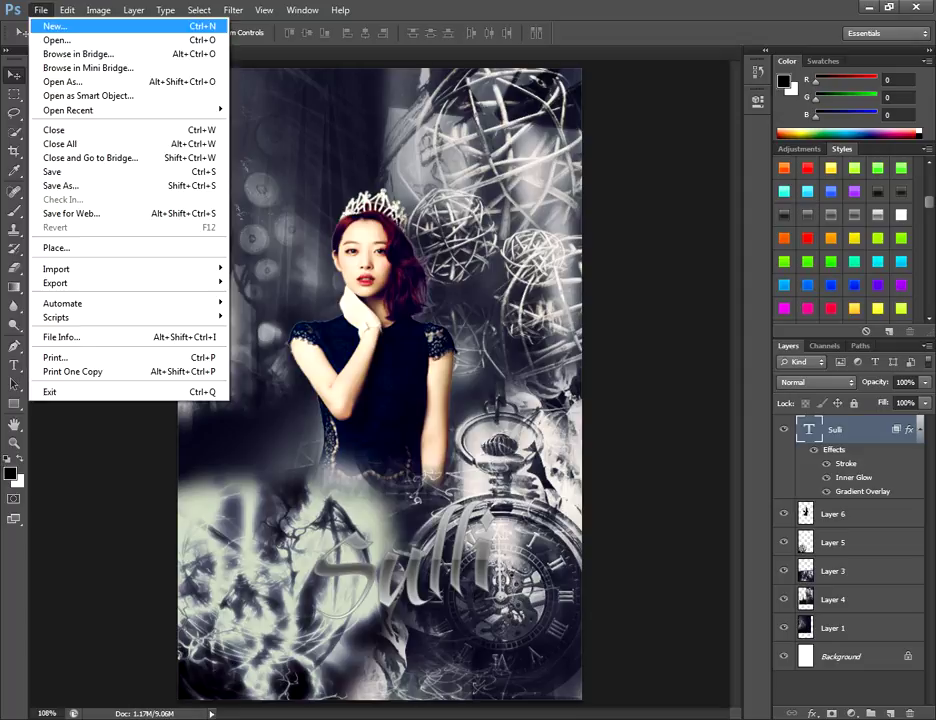
{"action": "key", "text": "Return"}
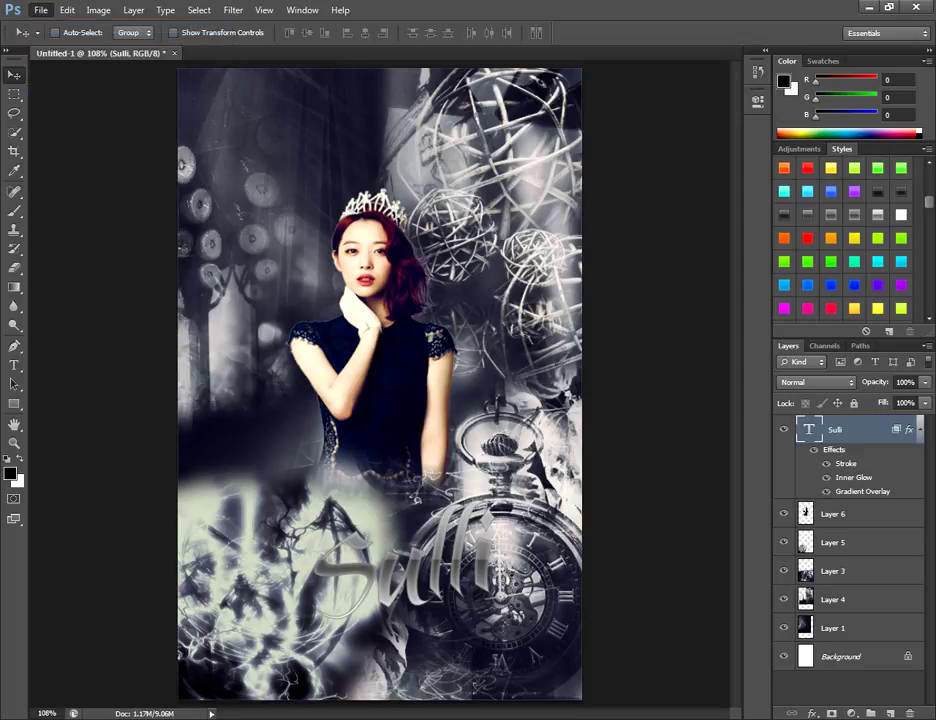
{"action": "key", "text": "Return"}
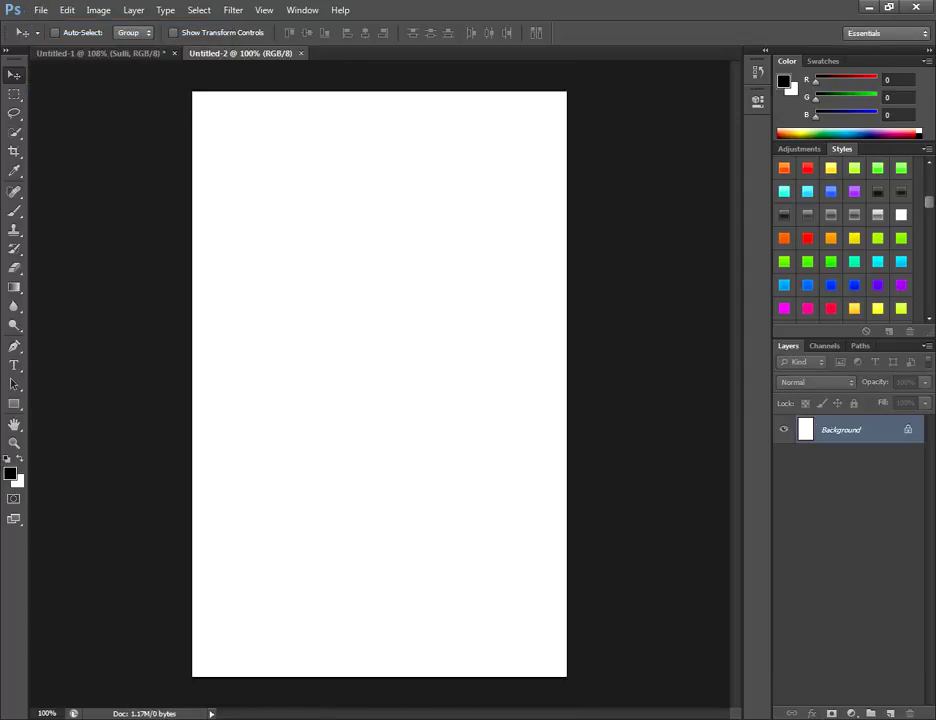
Close Untitled-1, choosing to save its changes, and pick the Photoshop folder as the save location.
{"action": "key", "text": "ctrl+Tab"}
{"action": "key", "text": "ctrl+w"}
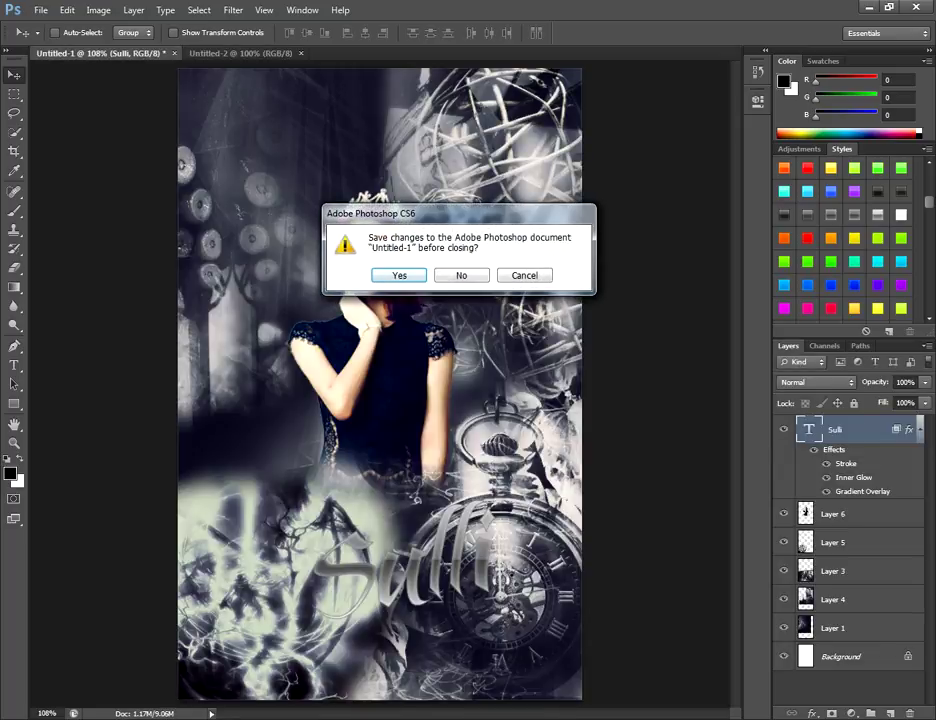
{"action": "key", "text": "Return"}
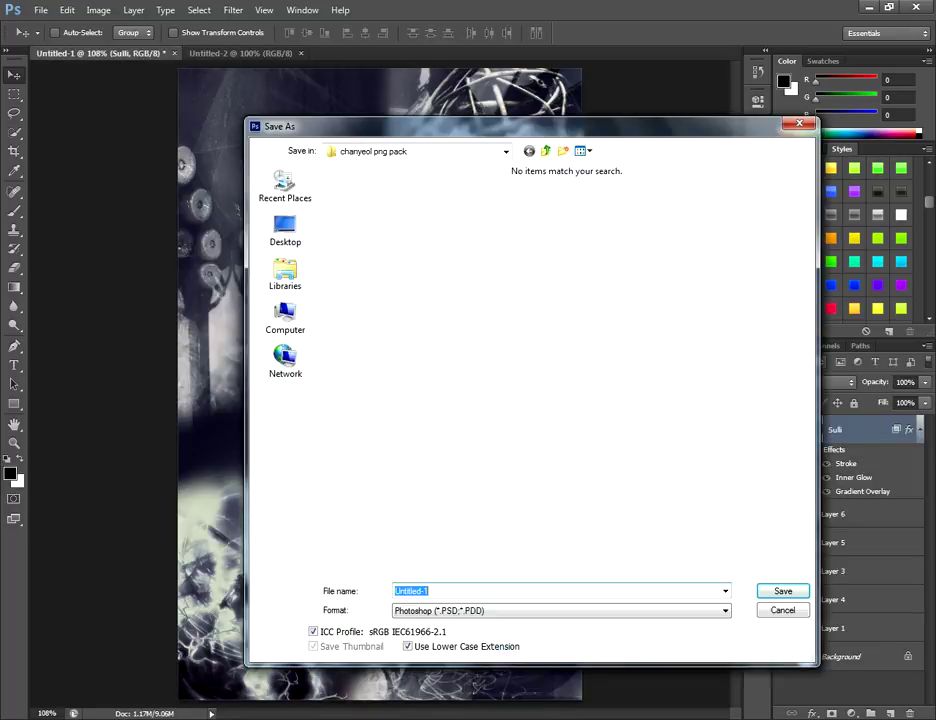
{"action": "left_click", "coordinate": [506, 152]}
{"action": "key", "text": "Return"}
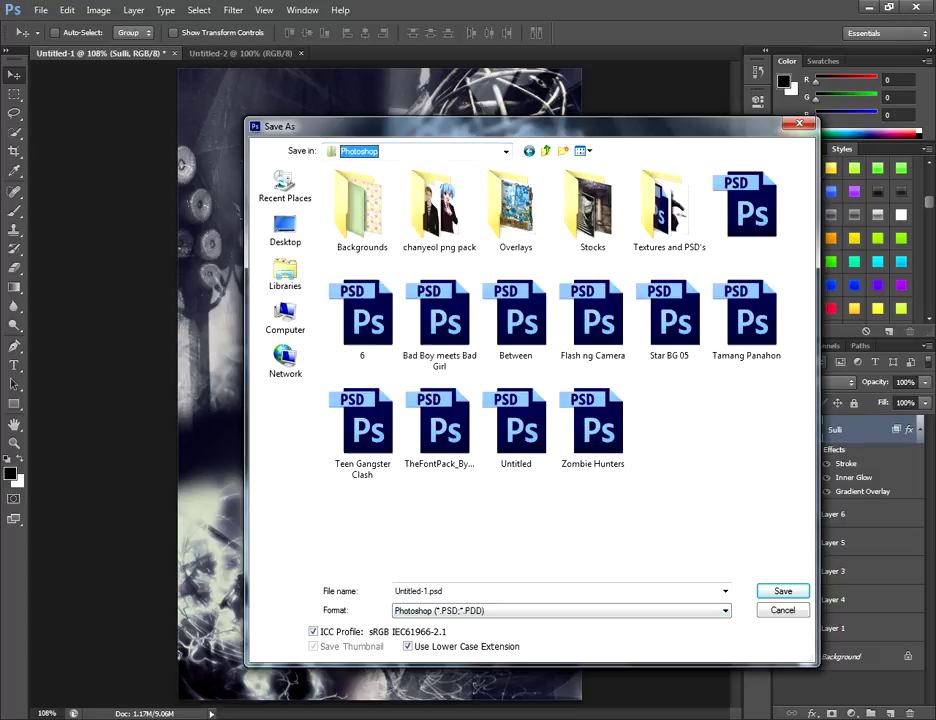
Name the file Sulli and save it in Photoshop PSD format.
{"action": "key", "text": "alt+n"}
{"action": "key", "text": "End"}
{"action": "key", "text": "shift+Left"}
{"action": "key", "text": "shift+Left"}
{"action": "key", "text": "shift+Home"}
{"action": "key", "text": "Home"}
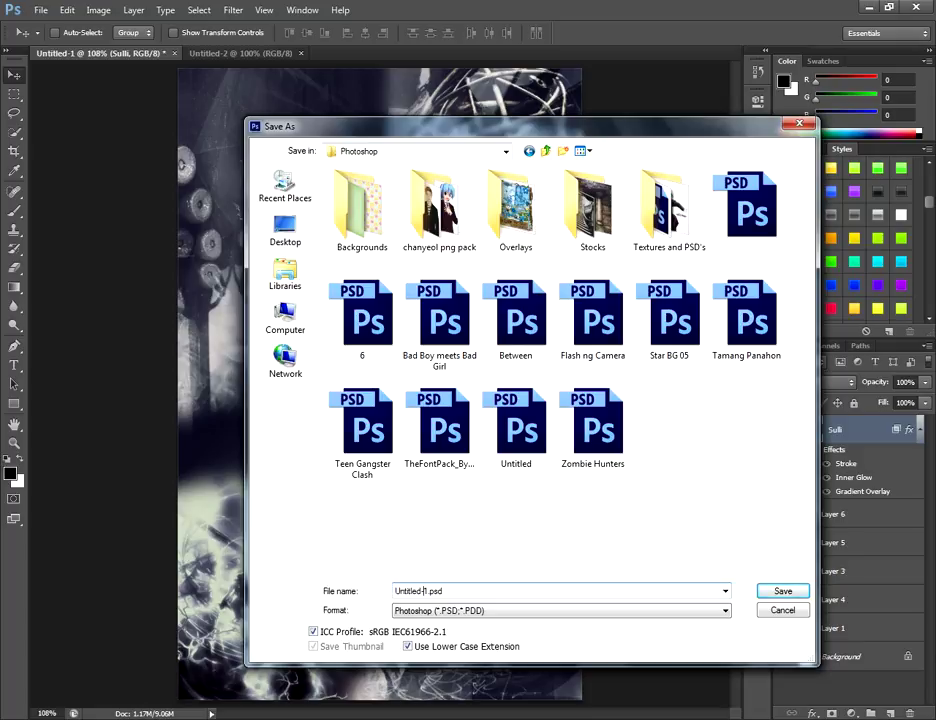
{"action": "key", "text": "BackSpace"}
{"action": "key", "text": "BackSpace"}
{"action": "key", "text": "BackSpace"}
{"action": "key", "text": "BackSpace"}
{"action": "key", "text": "BackSpace"}
{"action": "key", "text": "BackSpace"}
{"action": "key", "text": "BackSpace"}
{"action": "key", "text": "BackSpace"}
{"action": "key", "text": "BackSpace"}
{"action": "key", "text": "BackSpace"}
{"action": "key", "text": "BackSpace"}
{"action": "type", "text": "Sulli"}
{"action": "key", "text": "Return"}
{"action": "left_click", "coordinate": [281, 316]}
{"action": "left_click", "coordinate": [631, 224]}
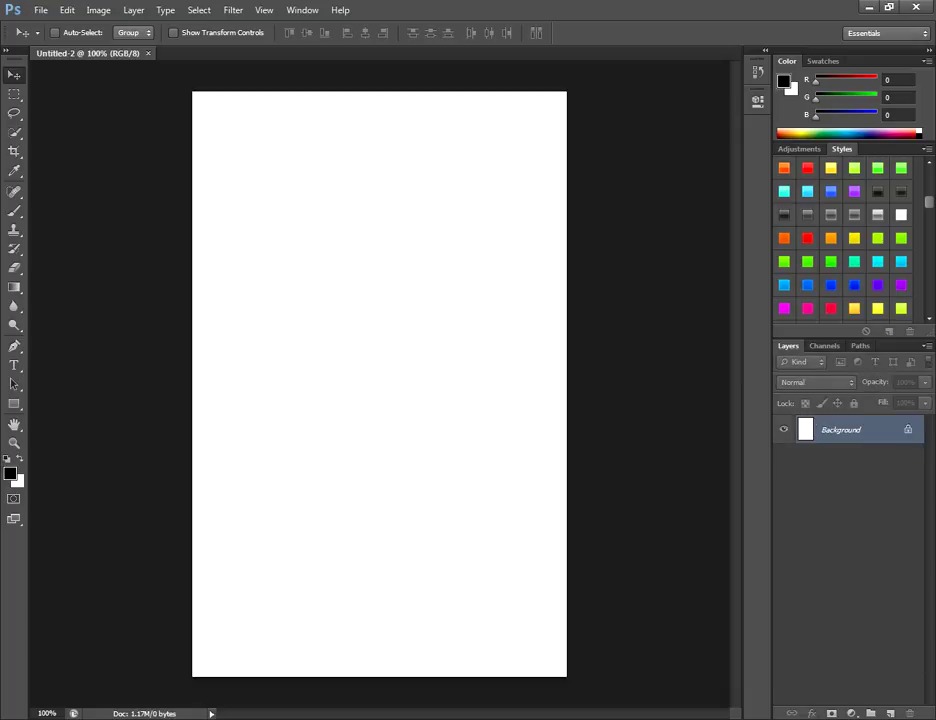
Open the saved Sulli PSD file from the Photoshop folder.
{"action": "key", "text": "ctrl+o"}
{"action": "left_click", "coordinate": [520, 432]}
{"action": "scroll", "coordinate": [520, 440], "scroll_direction": "down", "scroll_amount": 2}
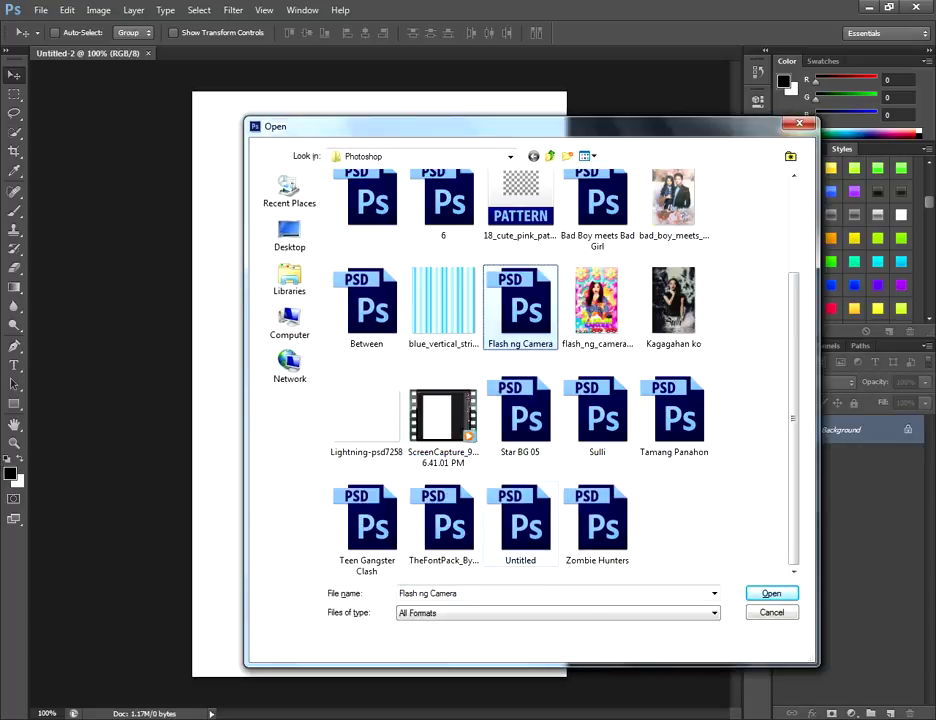
{"action": "left_click", "coordinate": [592, 408]}
{"action": "left_click", "coordinate": [771, 594]}
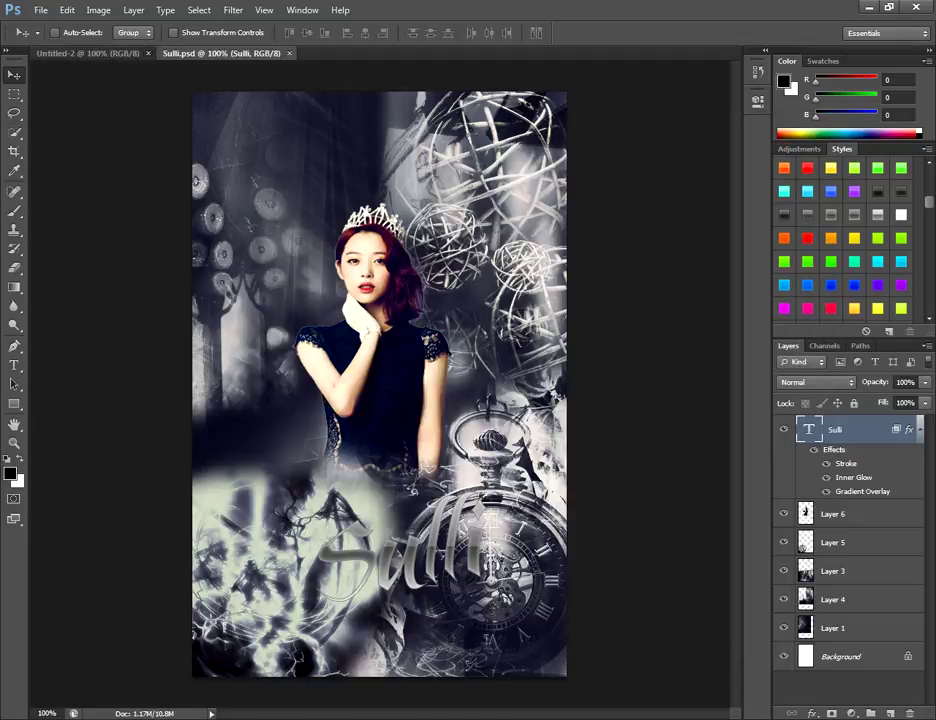
Try to open the Angst and Horror PSD from the Textures and PSD's folder.
{"action": "key", "text": "ctrl+o"}
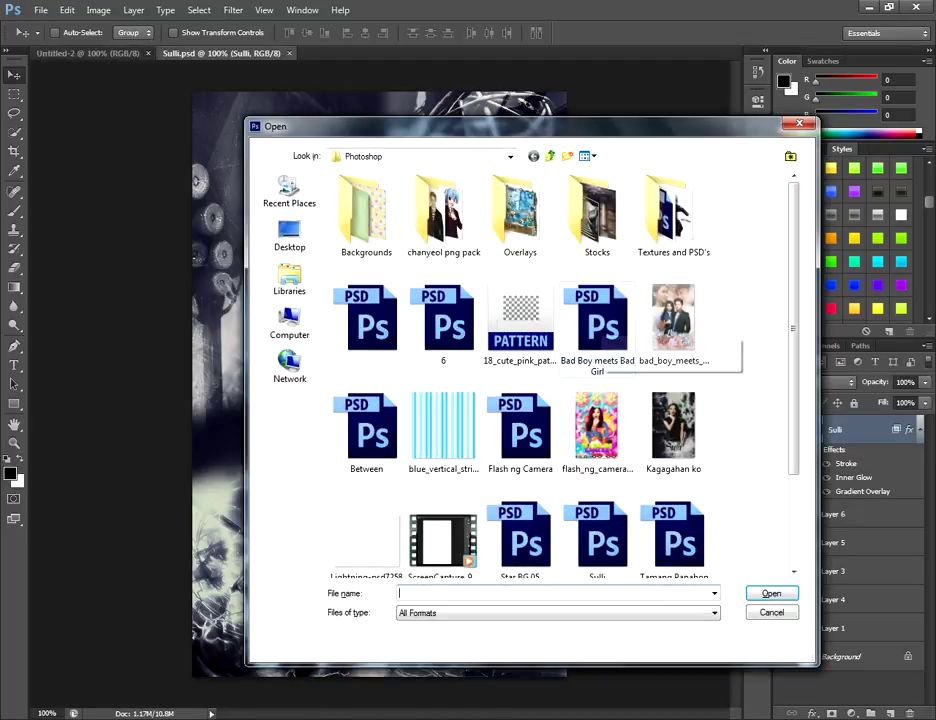
{"action": "double_click", "coordinate": [673, 215]}
{"action": "left_click", "coordinate": [520, 328]}
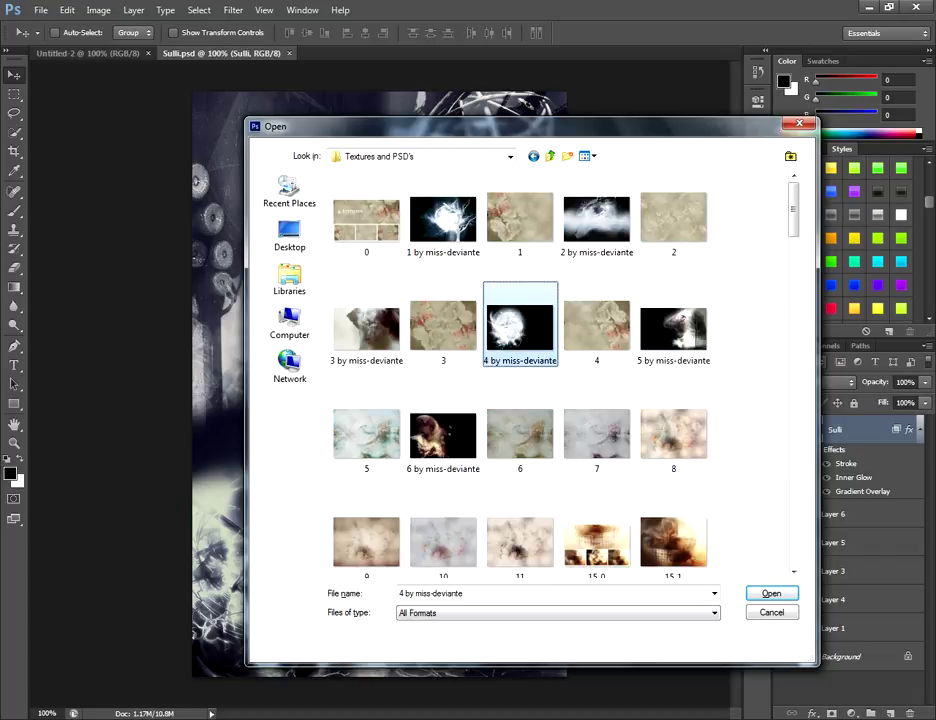
{"action": "scroll", "coordinate": [520, 375], "scroll_direction": "down", "scroll_amount": 15}
{"action": "scroll", "coordinate": [520, 375], "scroll_direction": "up", "scroll_amount": 1}
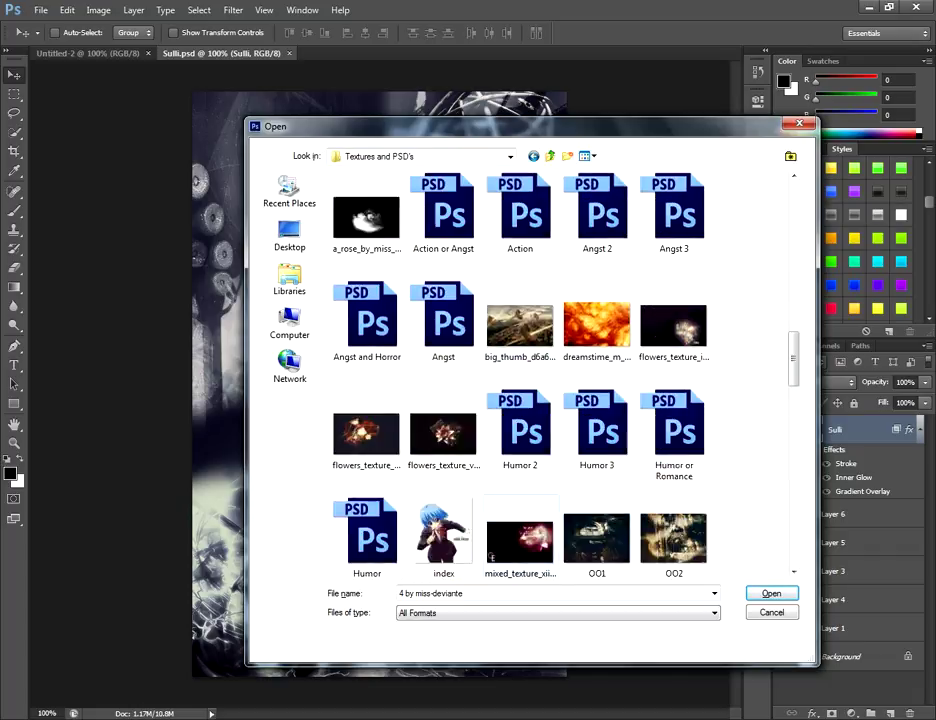
{"action": "double_click", "coordinate": [367, 320]}
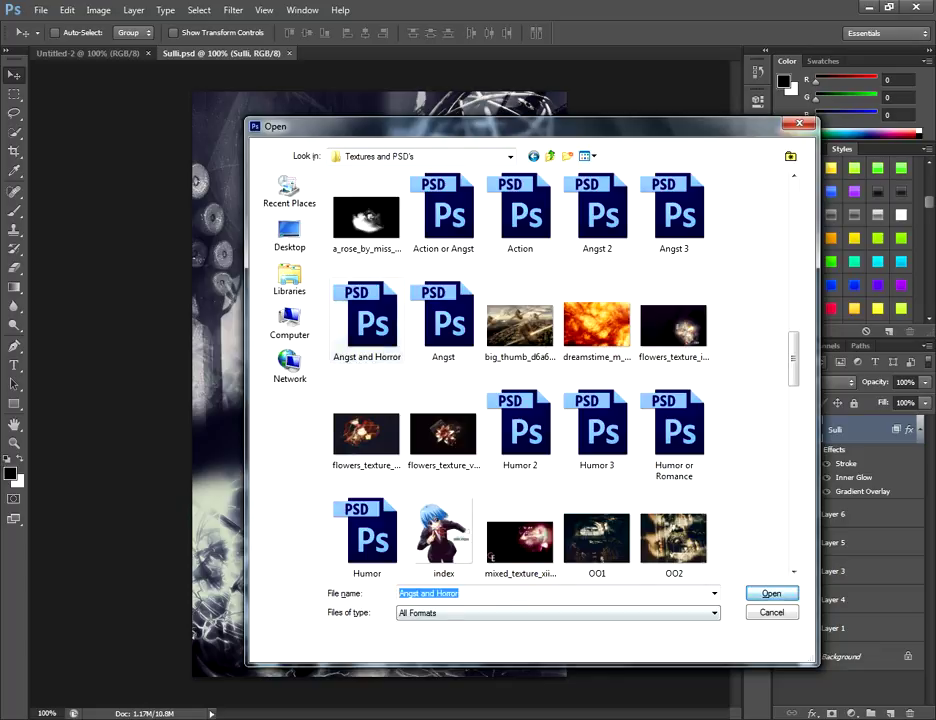
{"action": "key", "text": "Escape"}
{"action": "key", "text": "ctrl+n"}
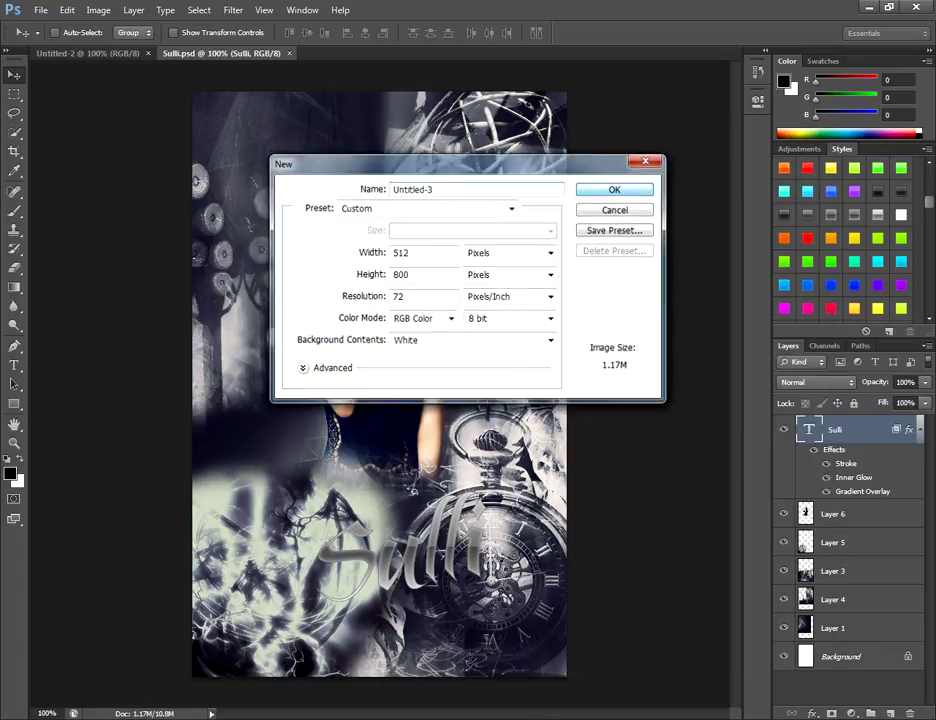
{"action": "key", "text": "Return"}
{"action": "key", "text": "ctrl+w"}
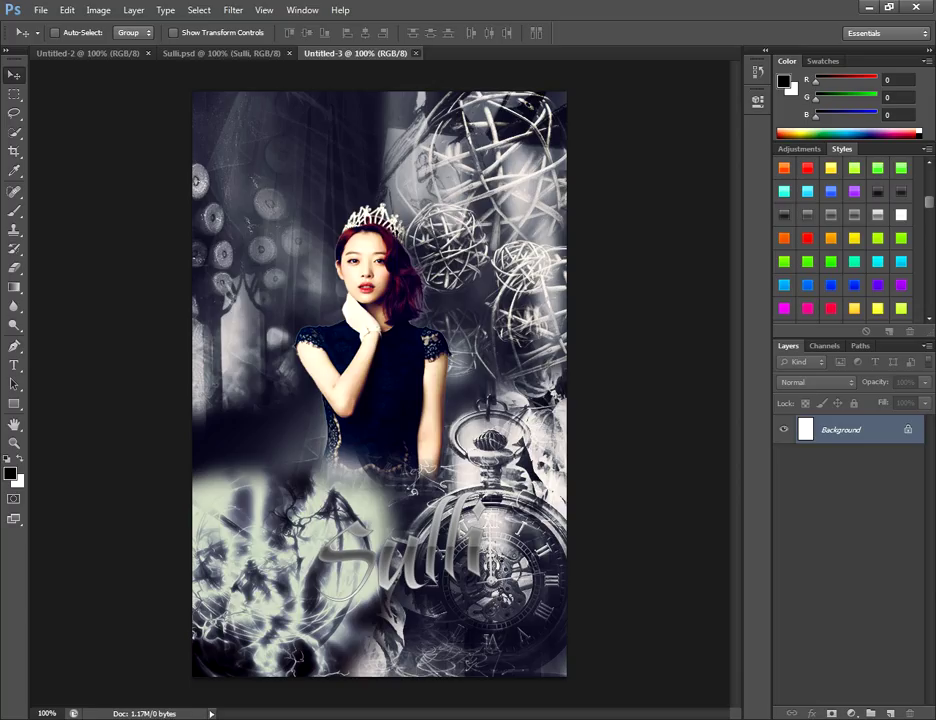
{"action": "key", "text": "ctrl+o"}
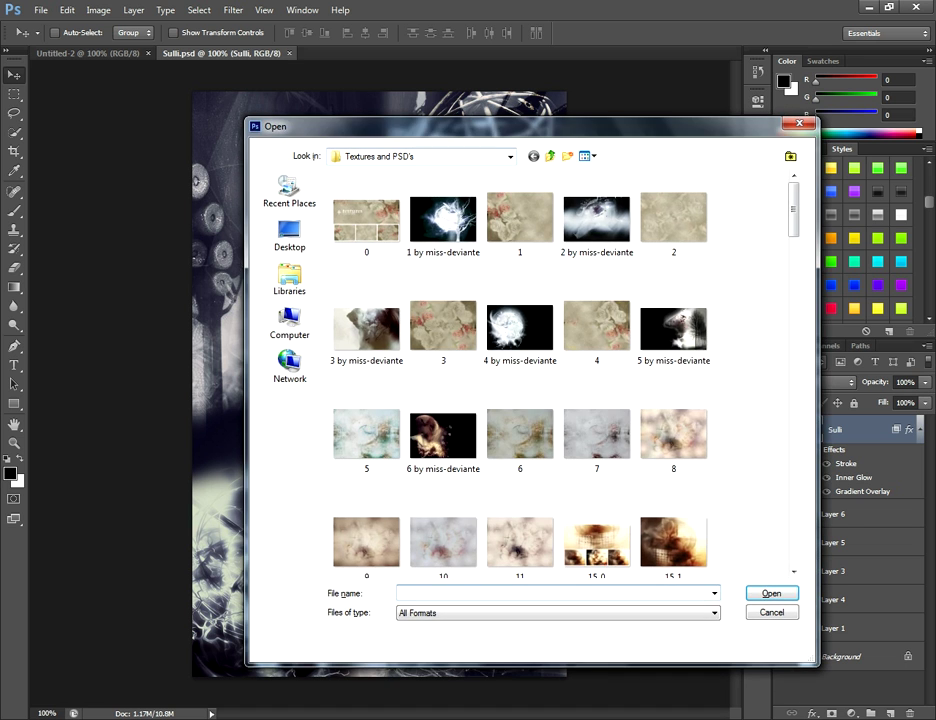
{"action": "left_click", "coordinate": [799, 124]}
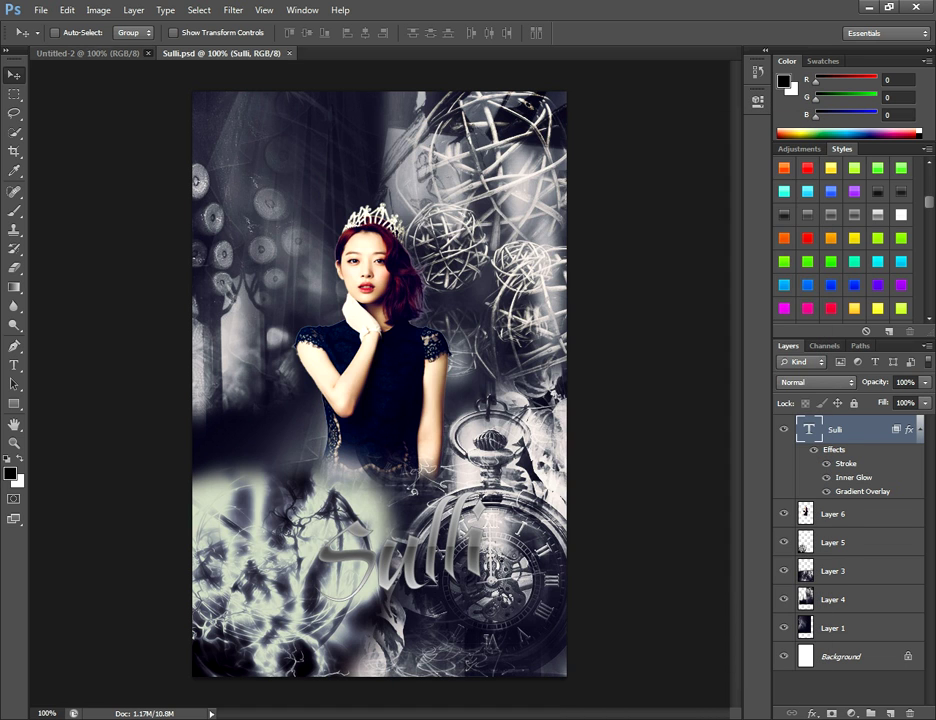
Close Untitled-2 and browse the Textures and PSD's folder for a coloring PSD.
{"action": "left_click", "coordinate": [148, 54]}
{"action": "key", "text": "ctrl+o"}
{"action": "left_click", "coordinate": [520, 328]}
{"action": "scroll", "coordinate": [520, 328], "scroll_direction": "down", "scroll_amount": 13}
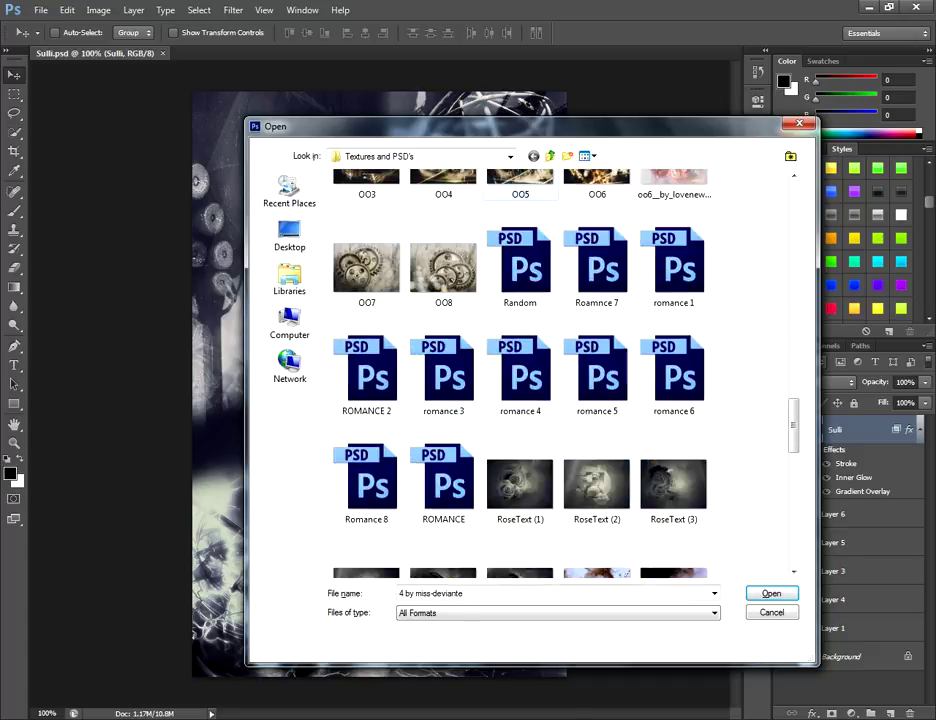
{"action": "scroll", "coordinate": [560, 375], "scroll_direction": "up", "scroll_amount": 3}
{"action": "scroll", "coordinate": [520, 270], "scroll_direction": "up", "scroll_amount": 4}
{"action": "scroll", "coordinate": [520, 270], "scroll_direction": "down", "scroll_amount": 2}
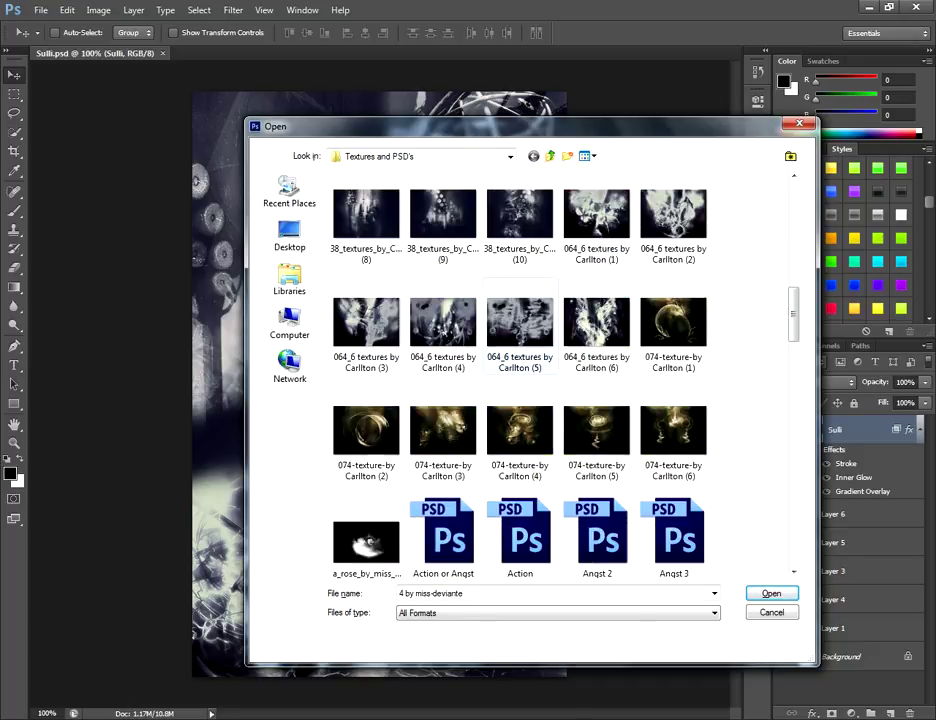
{"action": "left_click", "coordinate": [367, 483]}
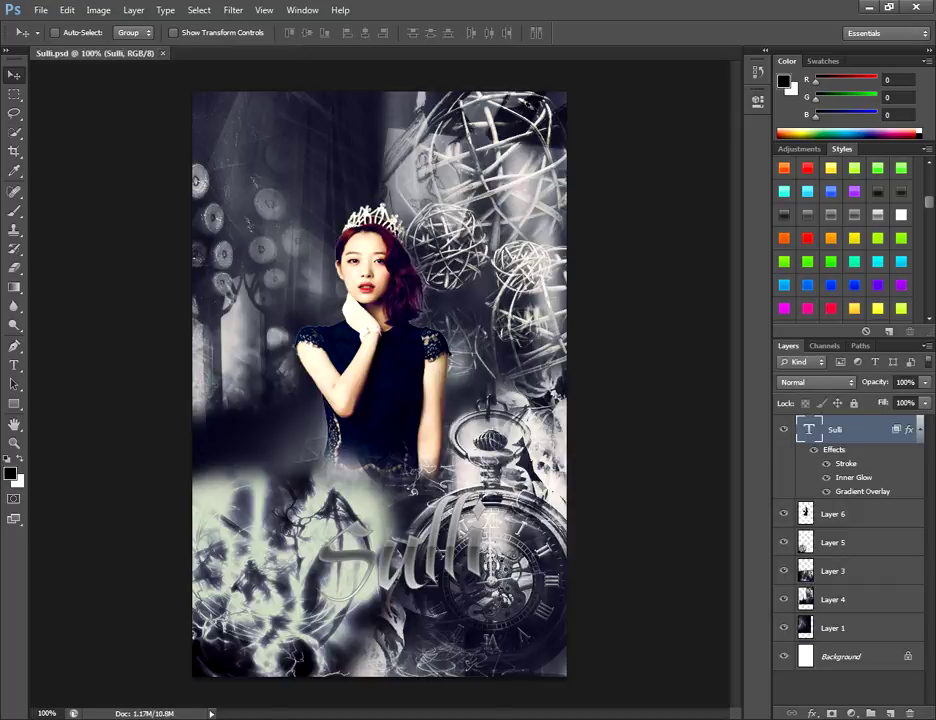
Open the Angst PSD from the Textures and PSD's folder to check its coloring, and close it again.
{"action": "key", "text": "ctrl+p"}
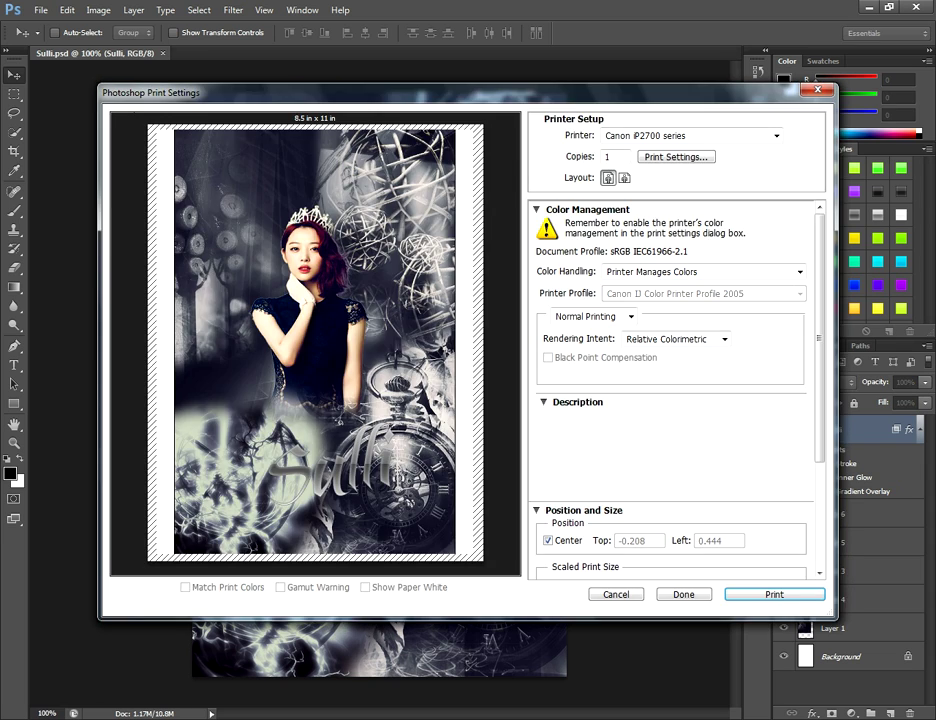
{"action": "key", "text": "Escape"}
{"action": "key", "text": "ctrl+o"}
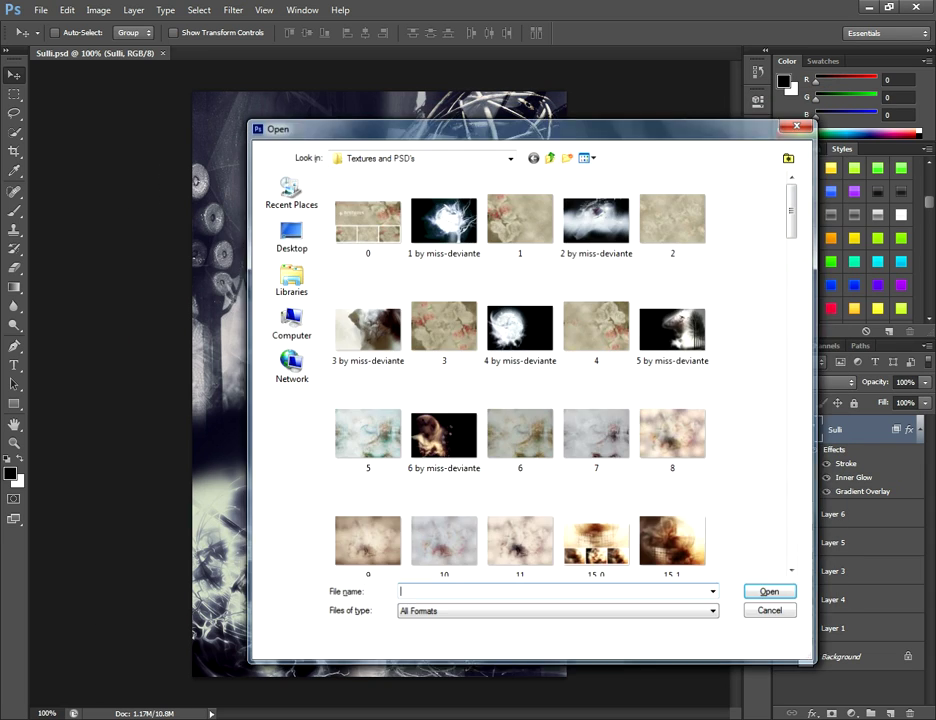
{"action": "left_click", "coordinate": [443, 324]}
{"action": "scroll", "coordinate": [443, 324], "scroll_direction": "down", "scroll_amount": 4}
{"action": "scroll", "coordinate": [460, 335], "scroll_direction": "down", "scroll_amount": 5}
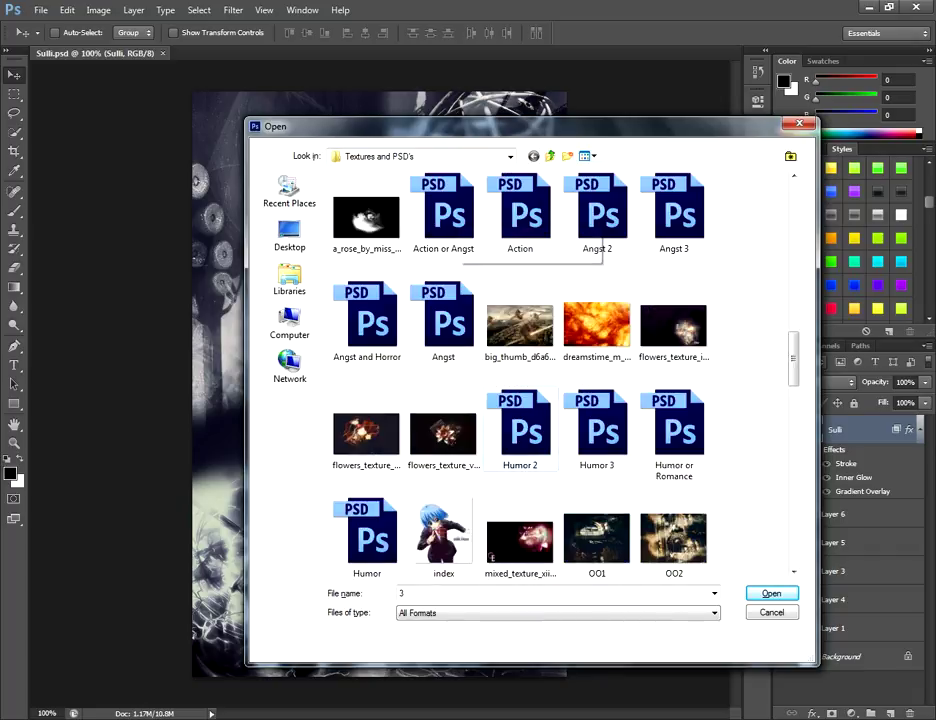
{"action": "left_click", "coordinate": [443, 322]}
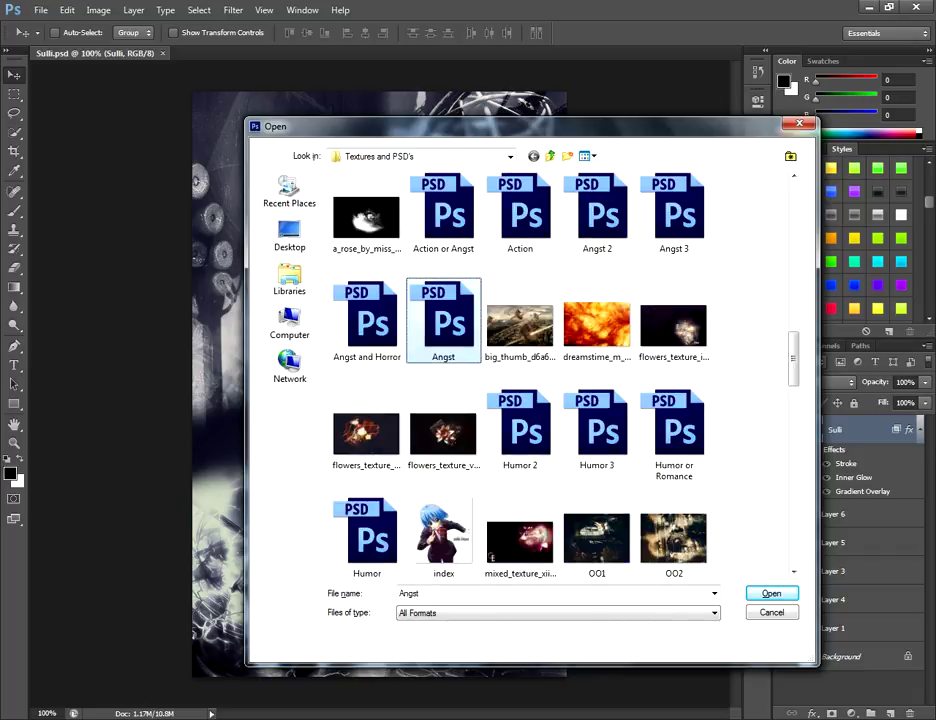
{"action": "double_click", "coordinate": [443, 320]}
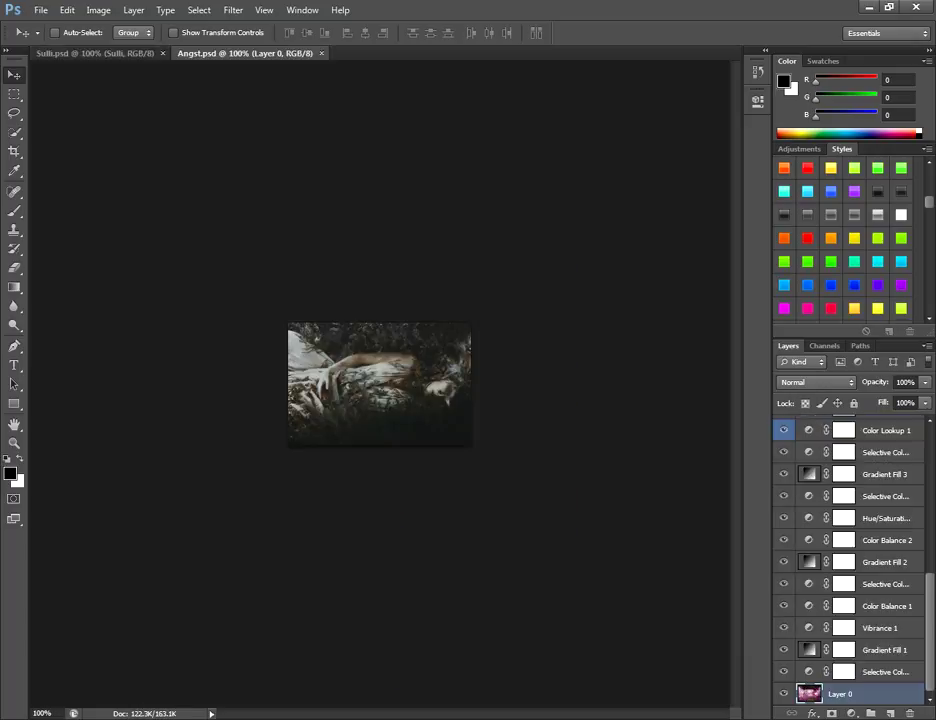
{"action": "left_click", "coordinate": [321, 53]}
Open the Angst 2 PSD from the Textures and PSD's folder and float it in its own window.
{"action": "key", "text": "ctrl+o"}
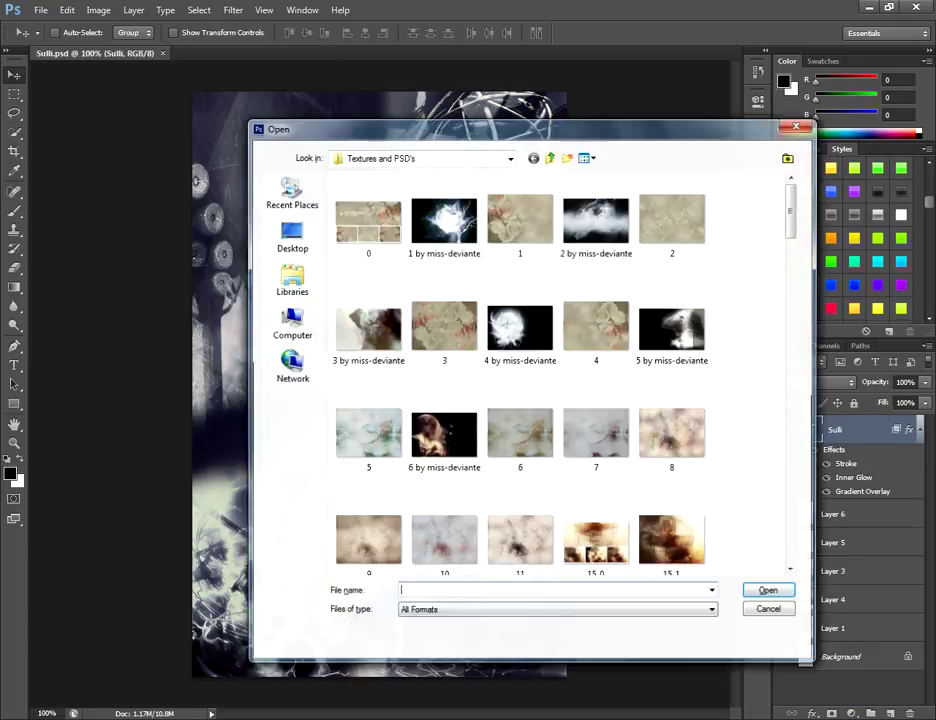
{"action": "left_click", "coordinate": [520, 434]}
{"action": "scroll", "coordinate": [520, 370], "scroll_direction": "down", "scroll_amount": 10}
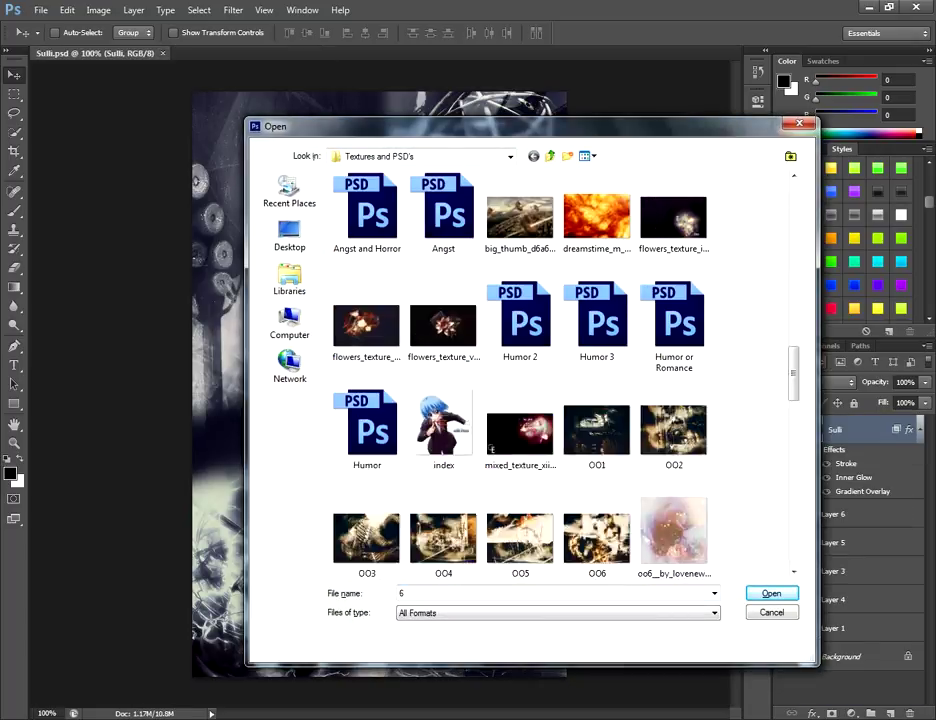
{"action": "scroll", "coordinate": [520, 320], "scroll_direction": "up", "scroll_amount": 3}
{"action": "left_click", "coordinate": [597, 266]}
{"action": "double_click", "coordinate": [597, 266]}
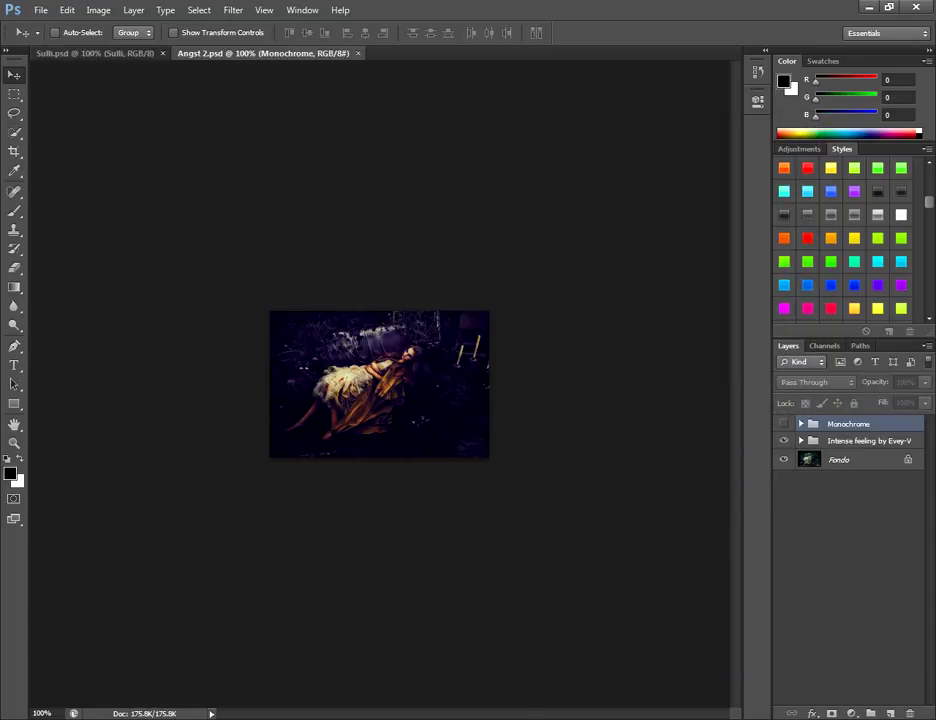
{"action": "right_click", "coordinate": [343, 55]}
{"action": "left_click", "coordinate": [409, 111]}
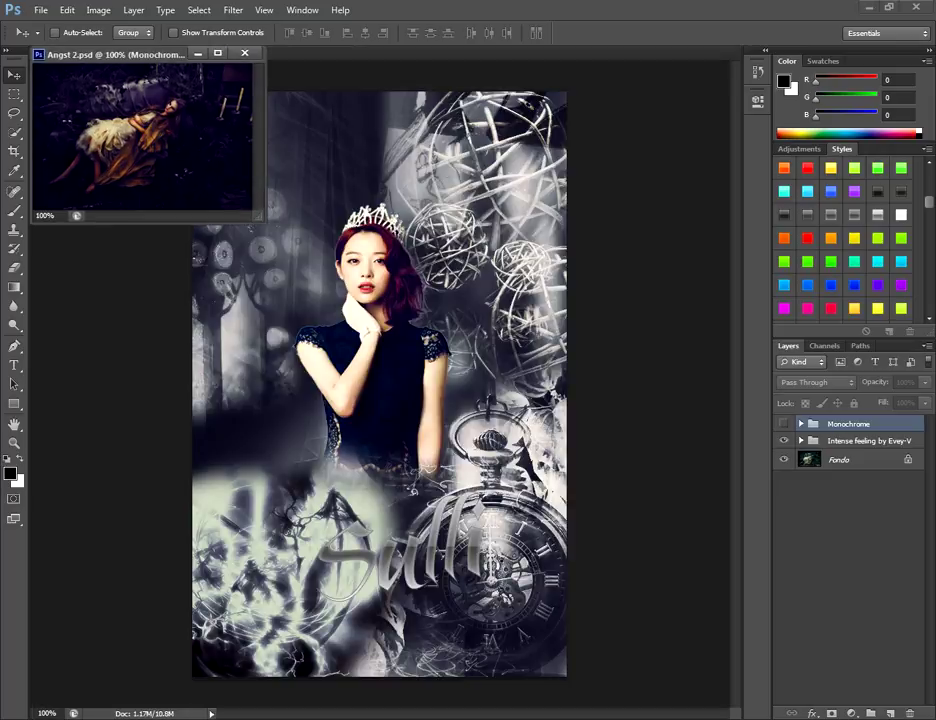
Copy the Monochrome group from Angst 2 into Sulli.psd, preview it and leave it hidden, closing Angst 2.
{"action": "left_click_drag", "start_coordinate": [848, 424], "coordinate": [510, 350]}
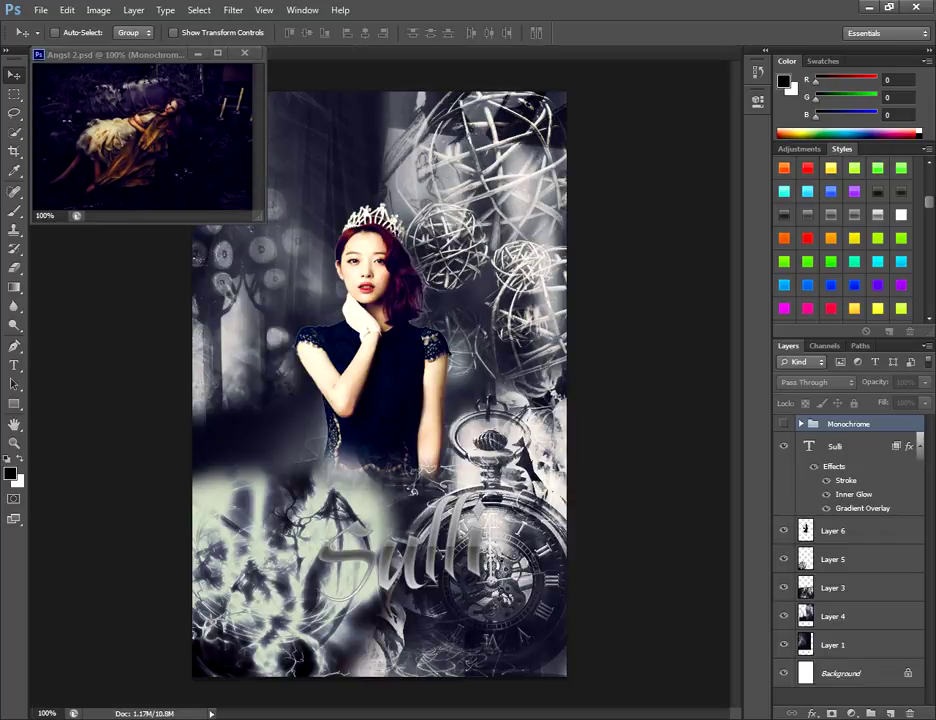
{"action": "left_click", "coordinate": [783, 424]}
{"action": "left_click", "coordinate": [783, 424]}
{"action": "left_click", "coordinate": [846, 696]}
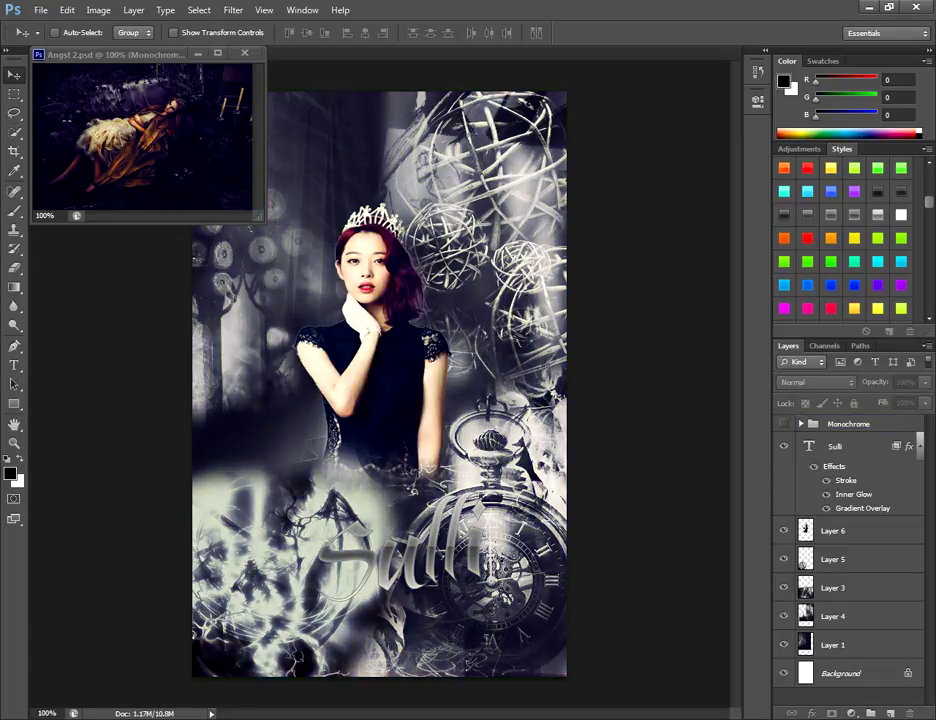
{"action": "left_click", "coordinate": [244, 53]}
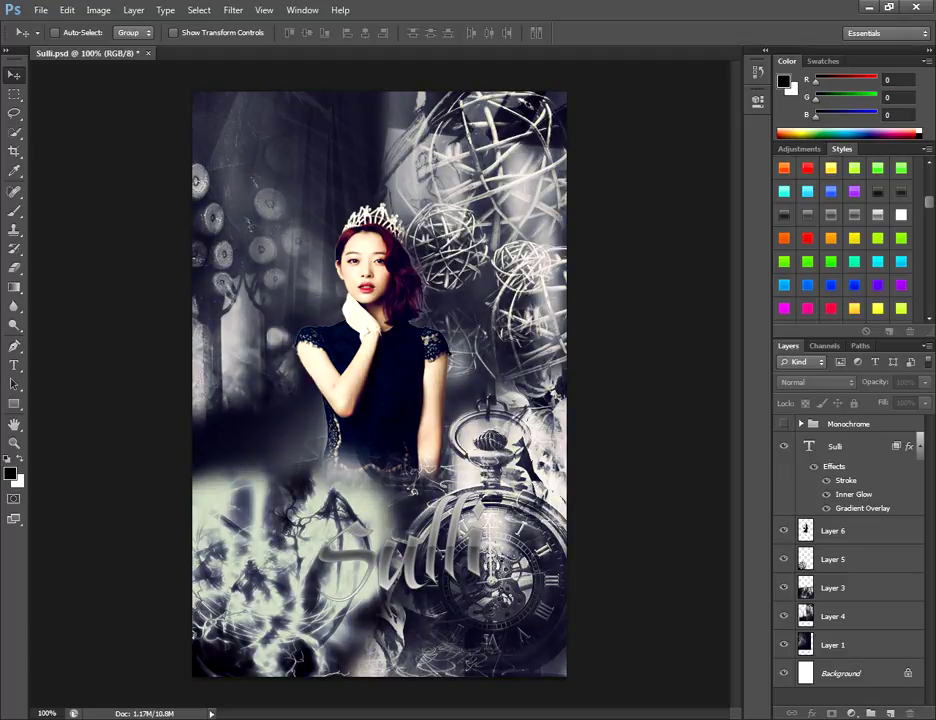
Open the Action or Angst PSD from the Textures and PSD's folder and float it in its own window.
{"action": "key", "text": "ctrl+o"}
{"action": "left_click", "coordinate": [520, 410]}
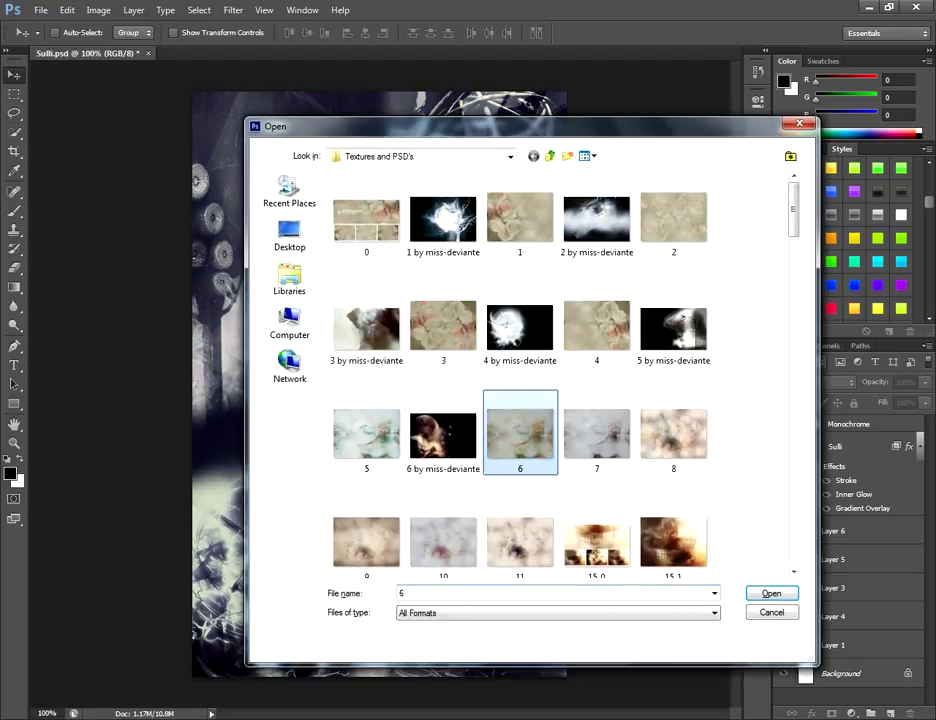
{"action": "scroll", "coordinate": [520, 410], "scroll_direction": "down", "scroll_amount": 7}
{"action": "scroll", "coordinate": [520, 375], "scroll_direction": "down", "scroll_amount": 4}
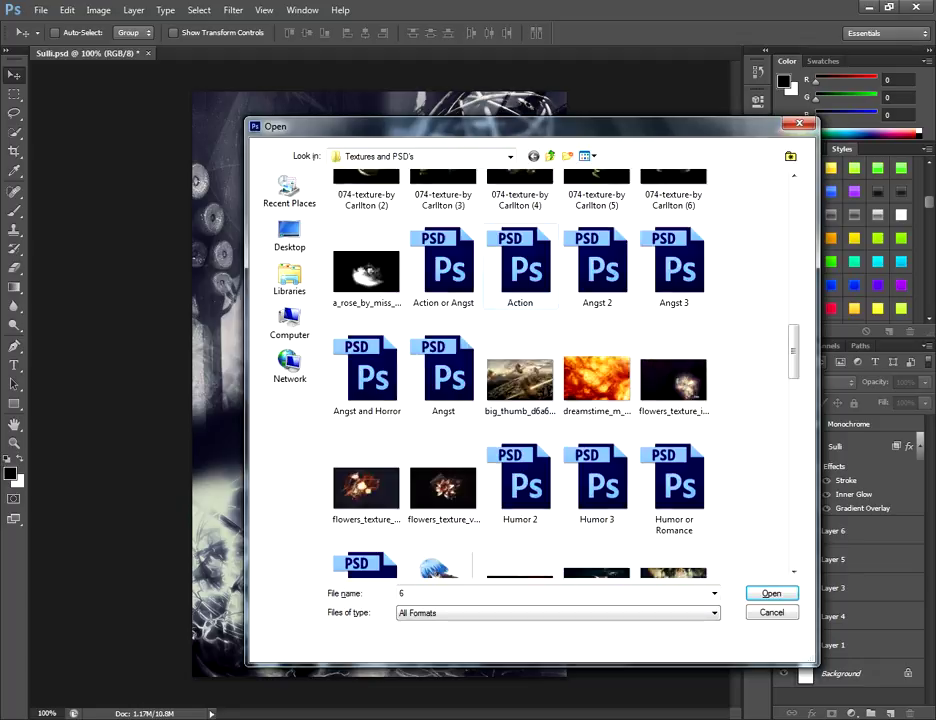
{"action": "left_click", "coordinate": [443, 268]}
{"action": "double_click", "coordinate": [443, 268]}
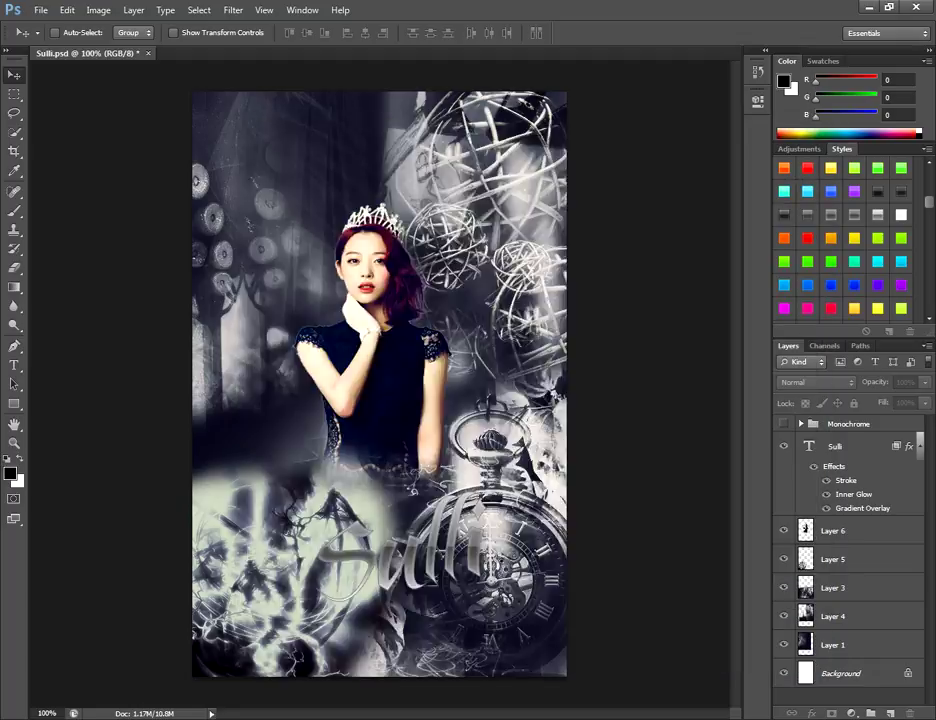
{"action": "right_click", "coordinate": [309, 54]}
{"action": "left_click", "coordinate": [345, 115]}
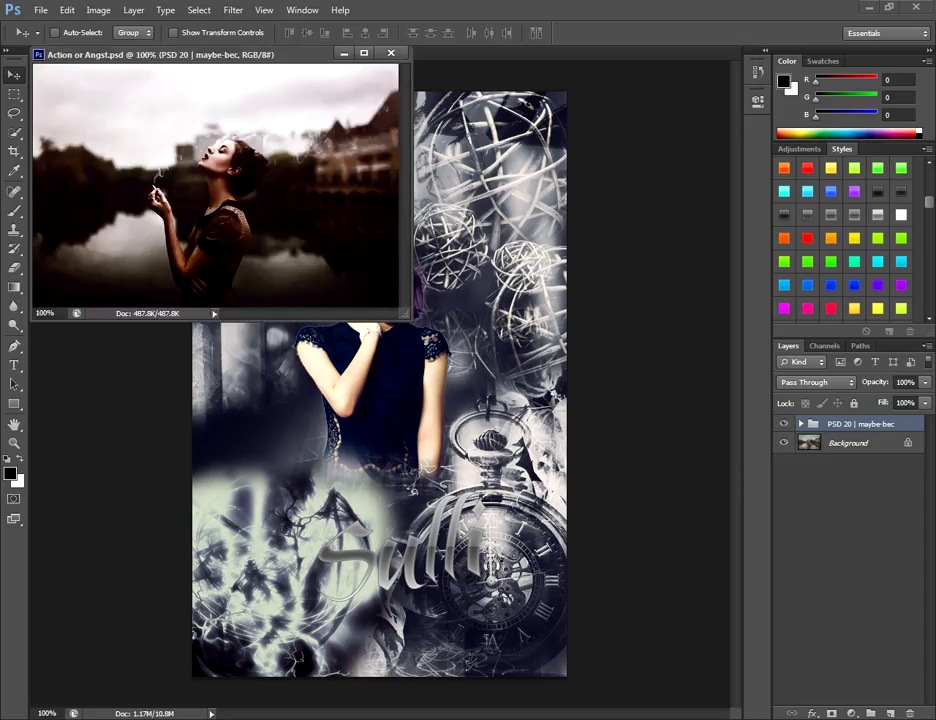
Copy the PSD 20 | maybe-bec group from Action or Angst into Sulli.psd, compare its effect and hide it.
{"action": "left_click_drag", "start_coordinate": [860, 424], "coordinate": [470, 440]}
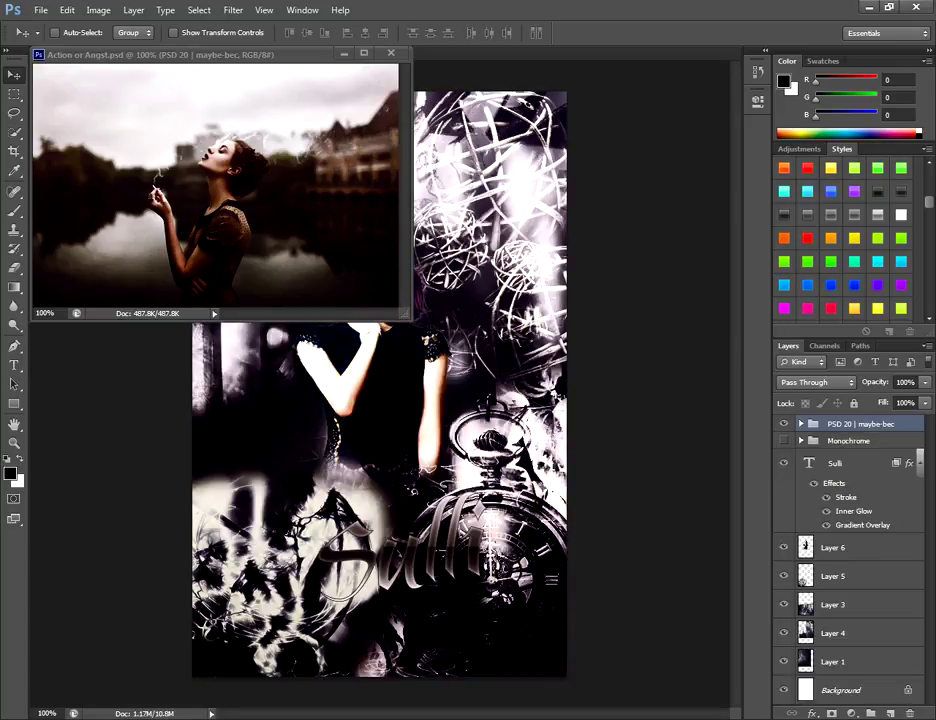
{"action": "left_click", "coordinate": [344, 54]}
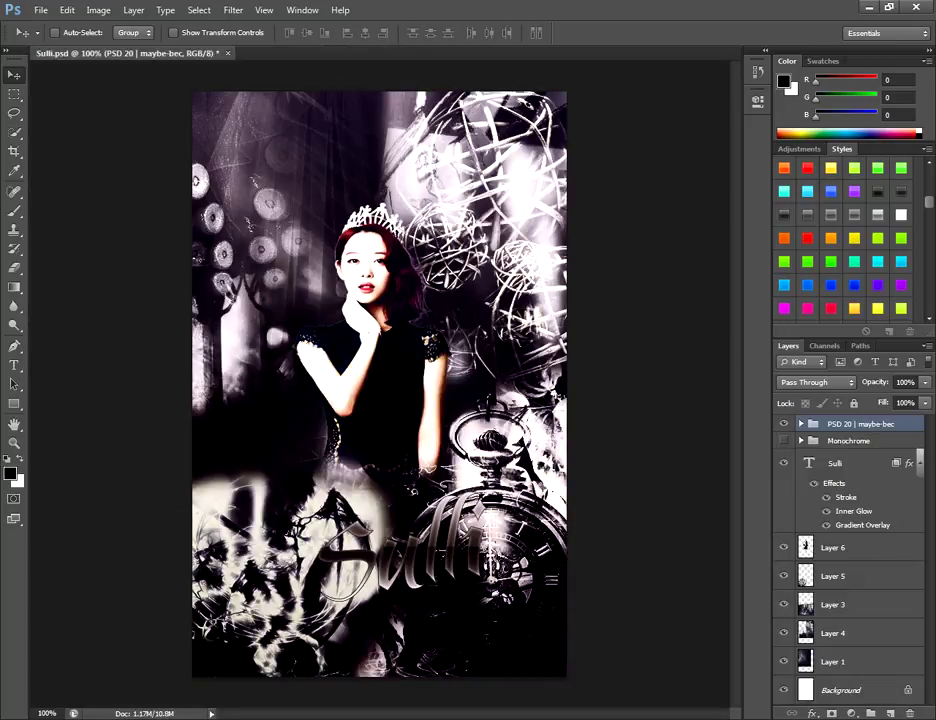
{"action": "mouse_move", "coordinate": [198, 718]}
{"action": "left_click", "coordinate": [277, 645]}
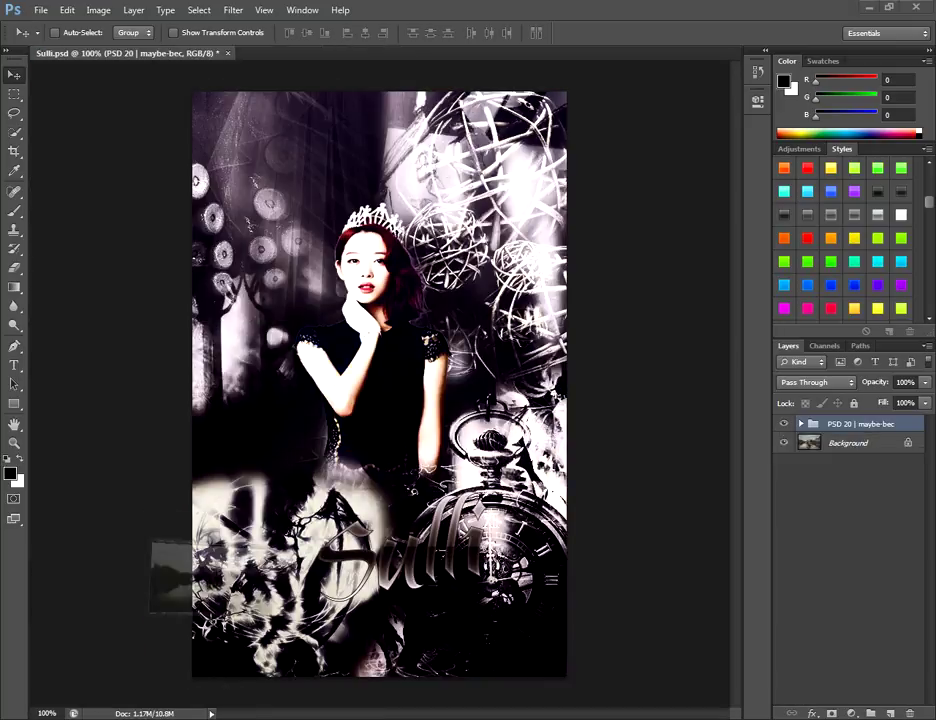
{"action": "left_click", "coordinate": [784, 424]}
{"action": "left_click", "coordinate": [784, 424]}
{"action": "left_click", "coordinate": [630, 380]}
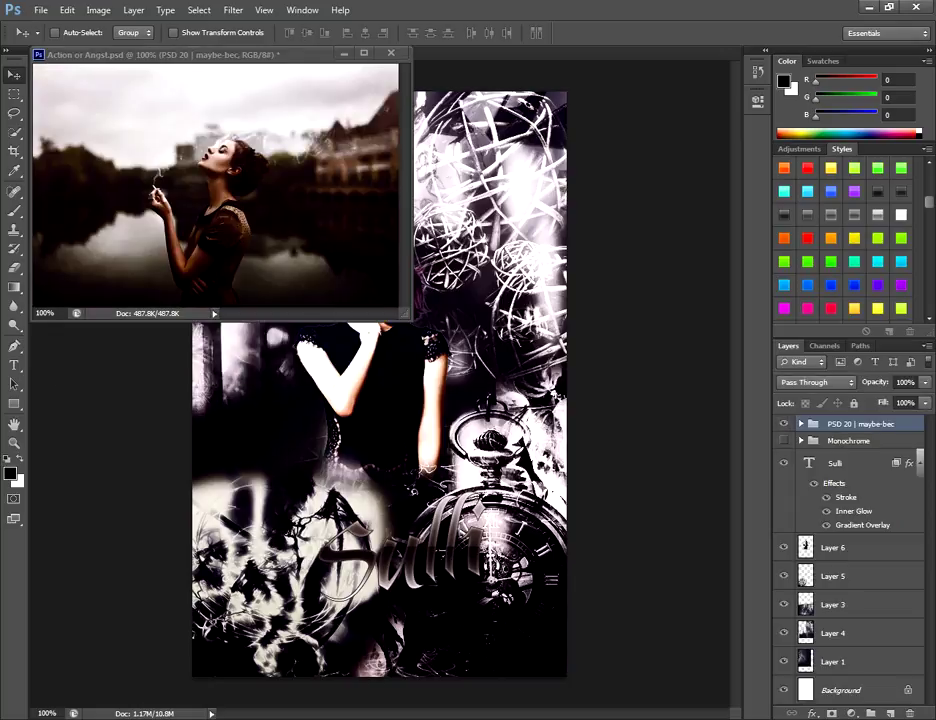
{"action": "left_click", "coordinate": [784, 423]}
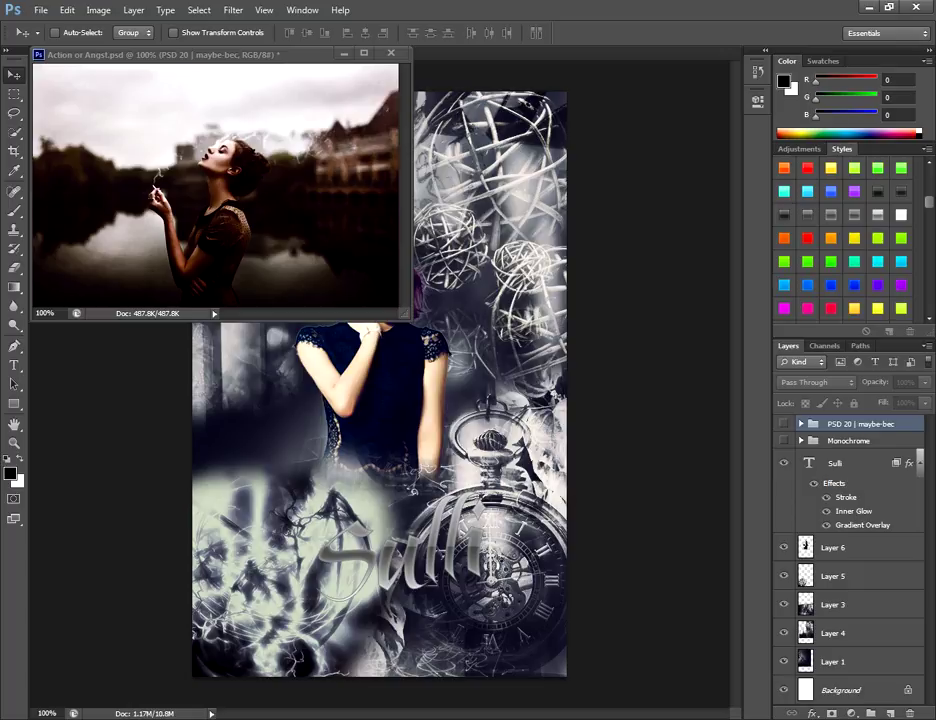
Add a second copy of the PSD 20 | maybe-bec group to Sulli.psd, above the first, and hide it.
{"action": "key", "text": "ctrl+Tab"}
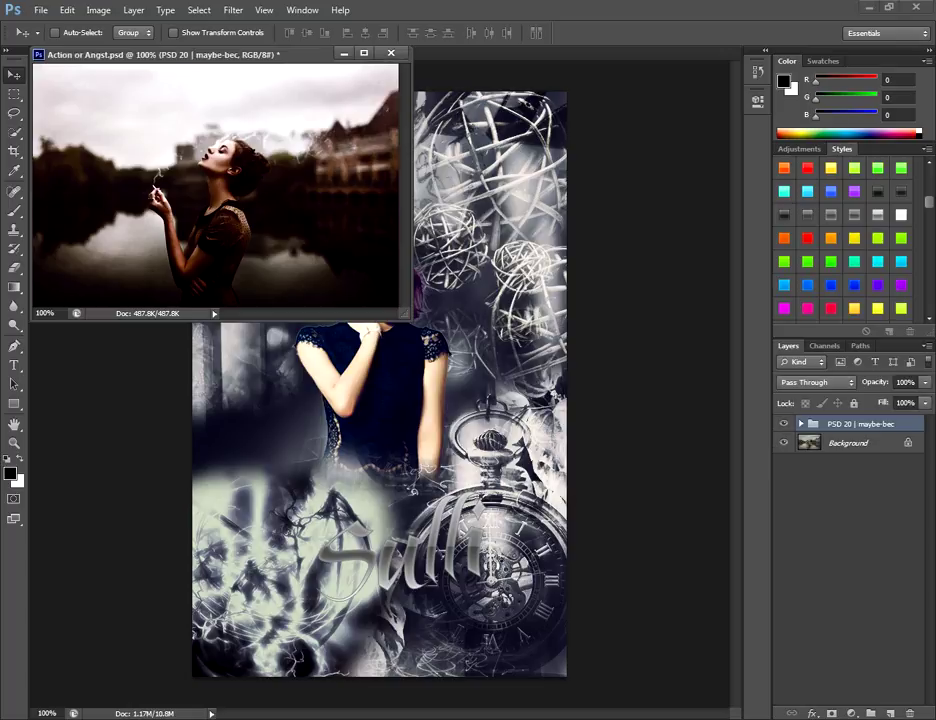
{"action": "left_click_drag", "start_coordinate": [860, 424], "coordinate": [520, 400]}
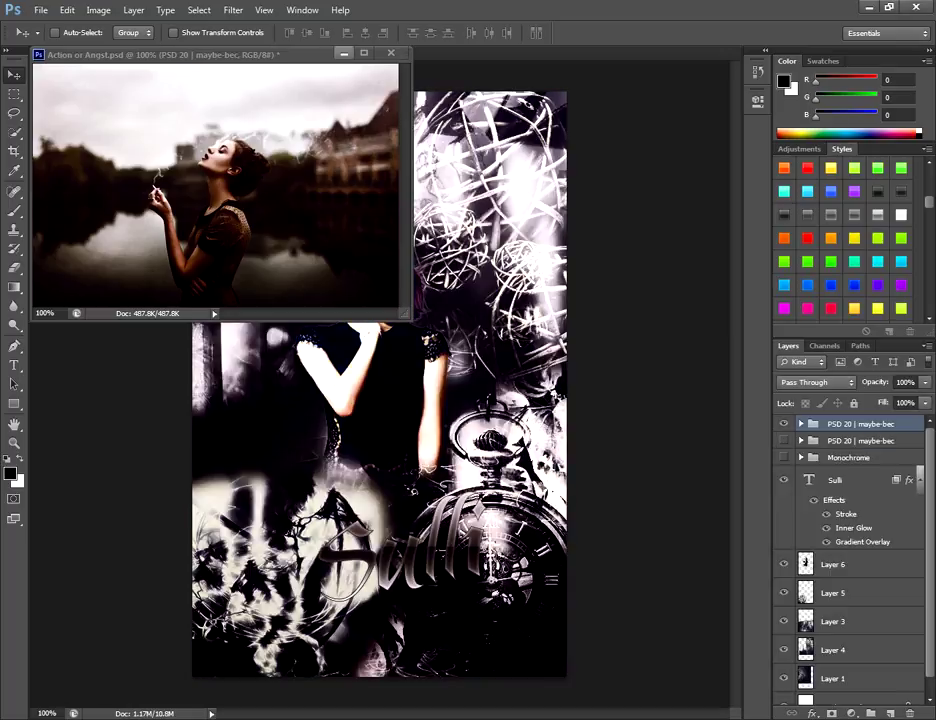
{"action": "left_click", "coordinate": [344, 53]}
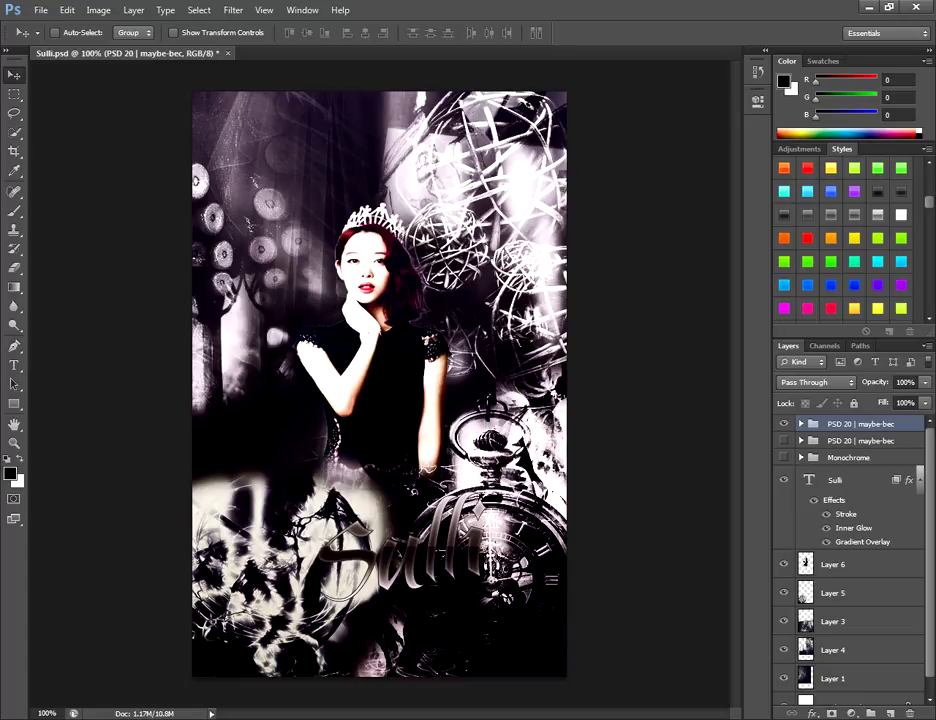
{"action": "mouse_move", "coordinate": [204, 718]}
{"action": "left_click", "coordinate": [281, 645]}
{"action": "left_click", "coordinate": [330, 560]}
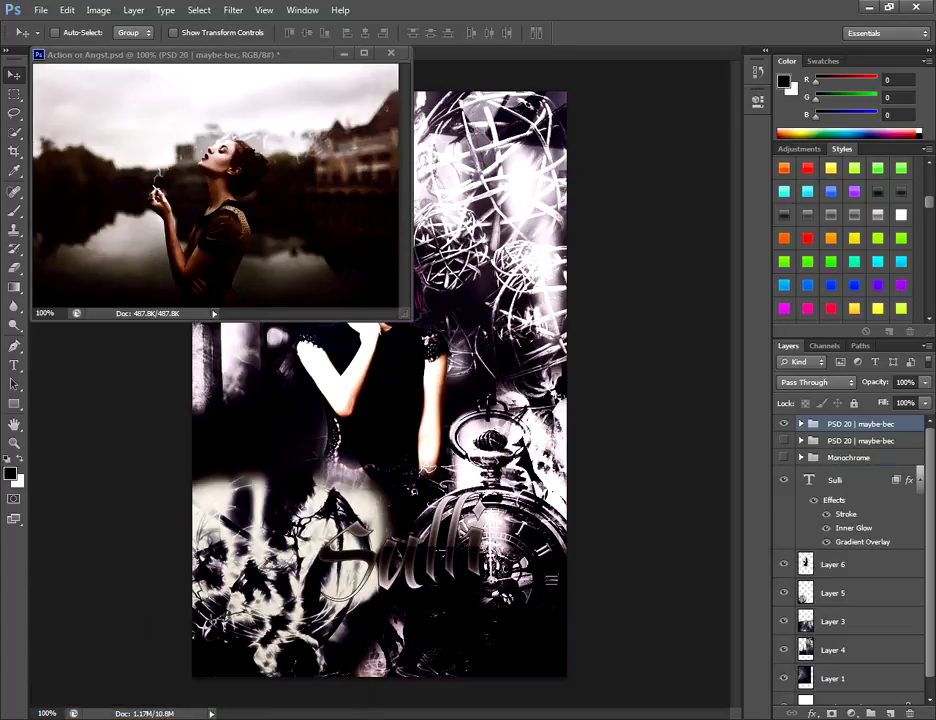
{"action": "left_click", "coordinate": [784, 424]}
Add a third, hidden copy of the PSD 20 | maybe-bec group to Sulli.psd and close Action or Angst without saving.
{"action": "left_click", "coordinate": [222, 55]}
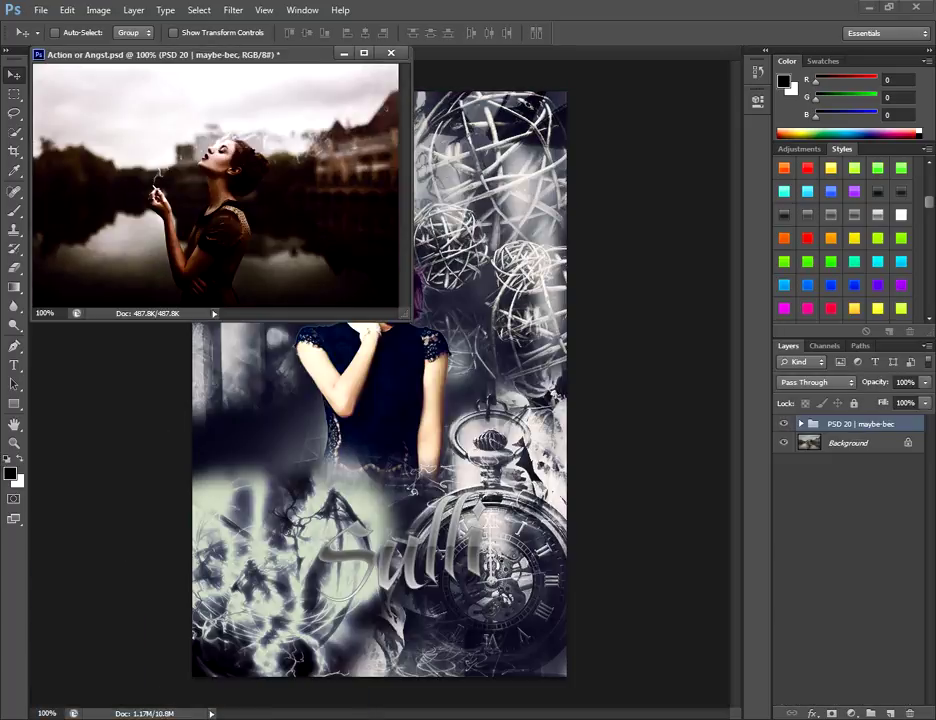
{"action": "left_click_drag", "start_coordinate": [860, 424], "coordinate": [480, 470]}
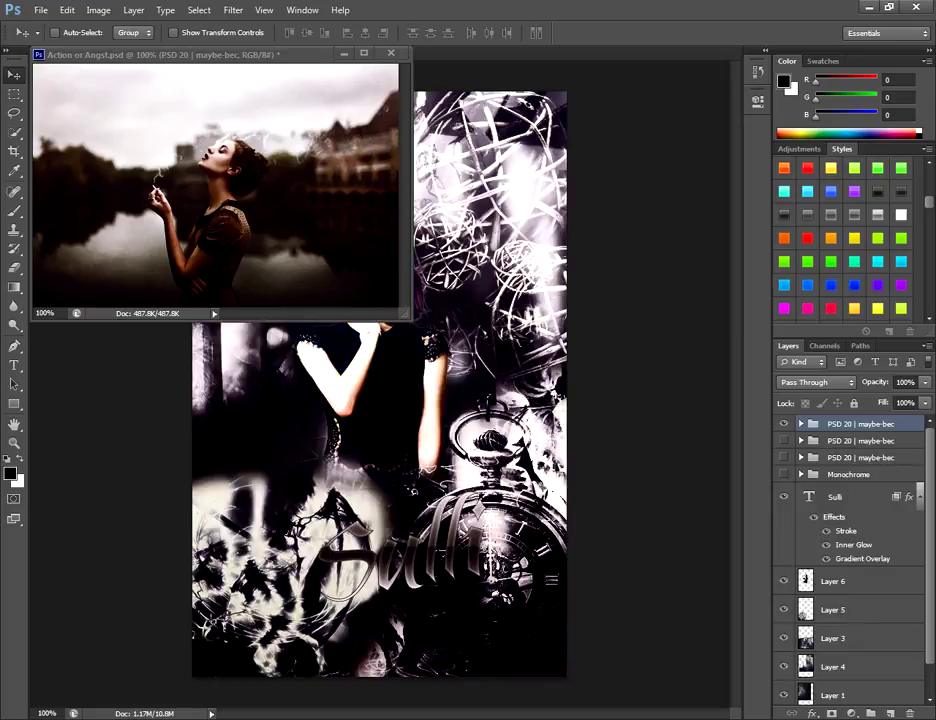
{"action": "left_click", "coordinate": [784, 424]}
{"action": "left_click", "coordinate": [910, 713]}
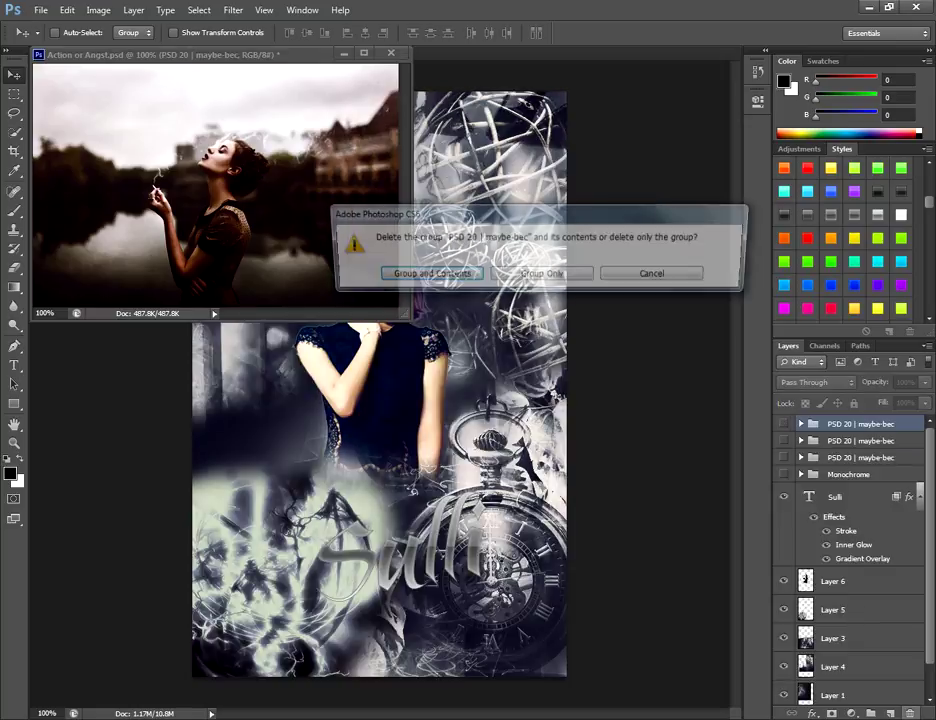
{"action": "left_click", "coordinate": [658, 275]}
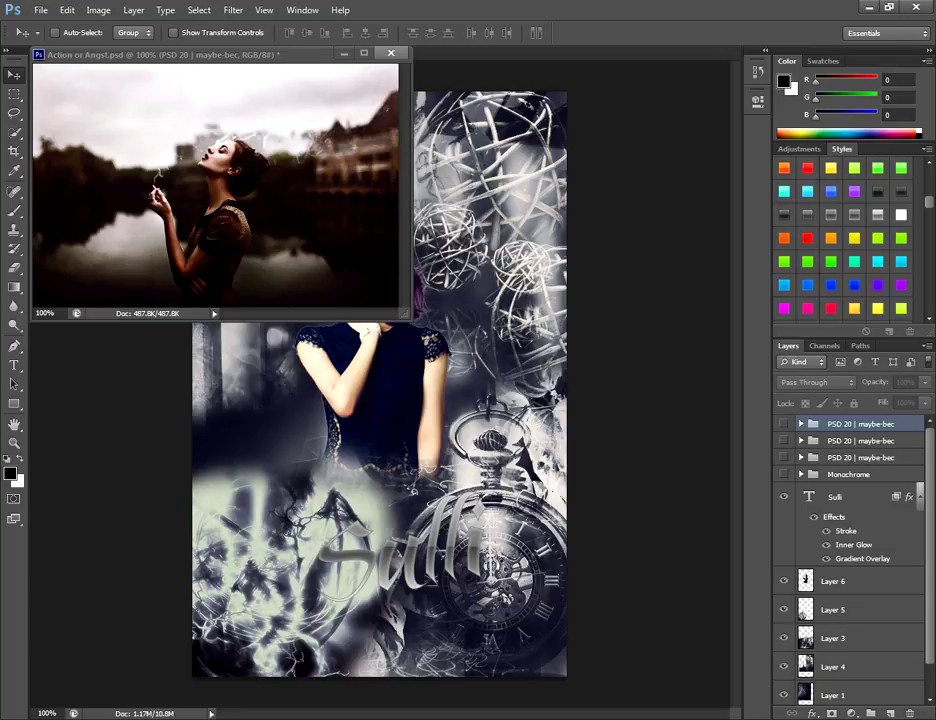
{"action": "left_click", "coordinate": [391, 54]}
{"action": "left_click", "coordinate": [461, 275]}
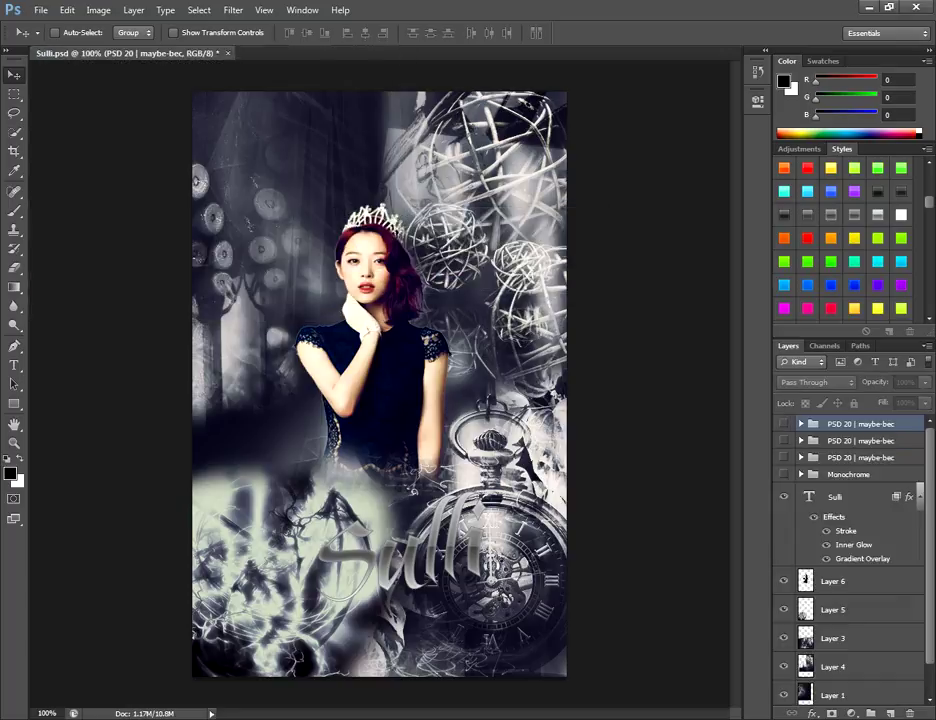
Open the Angst 3 PSD from the Textures and PSD's folder and float it in its own window.
{"action": "key", "text": "ctrl+o"}
{"action": "type", "text": "3"}
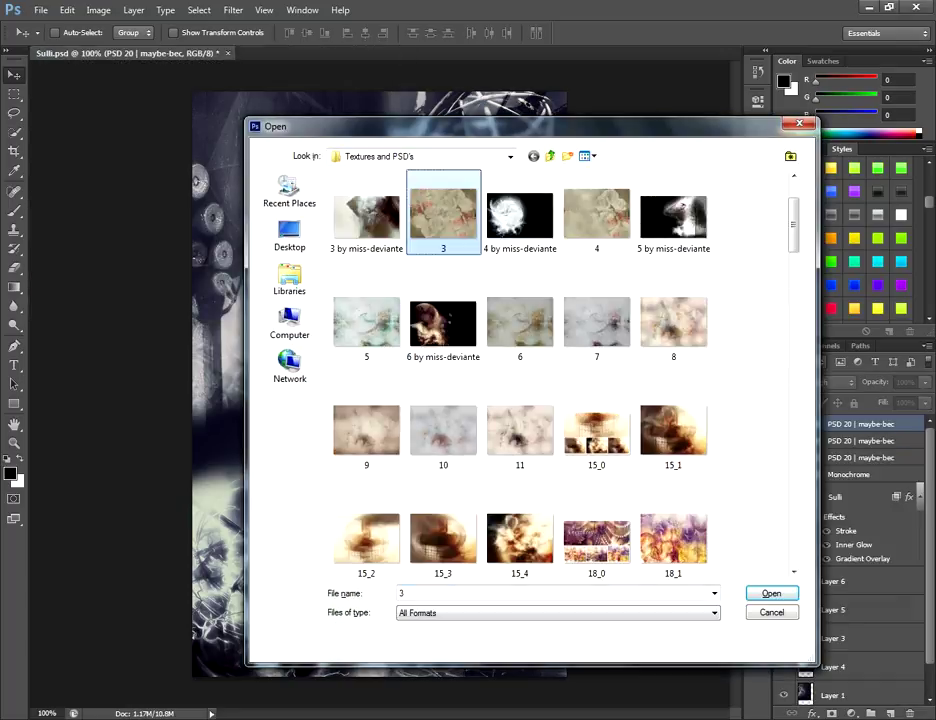
{"action": "scroll", "coordinate": [485, 345], "scroll_direction": "down", "scroll_amount": 6}
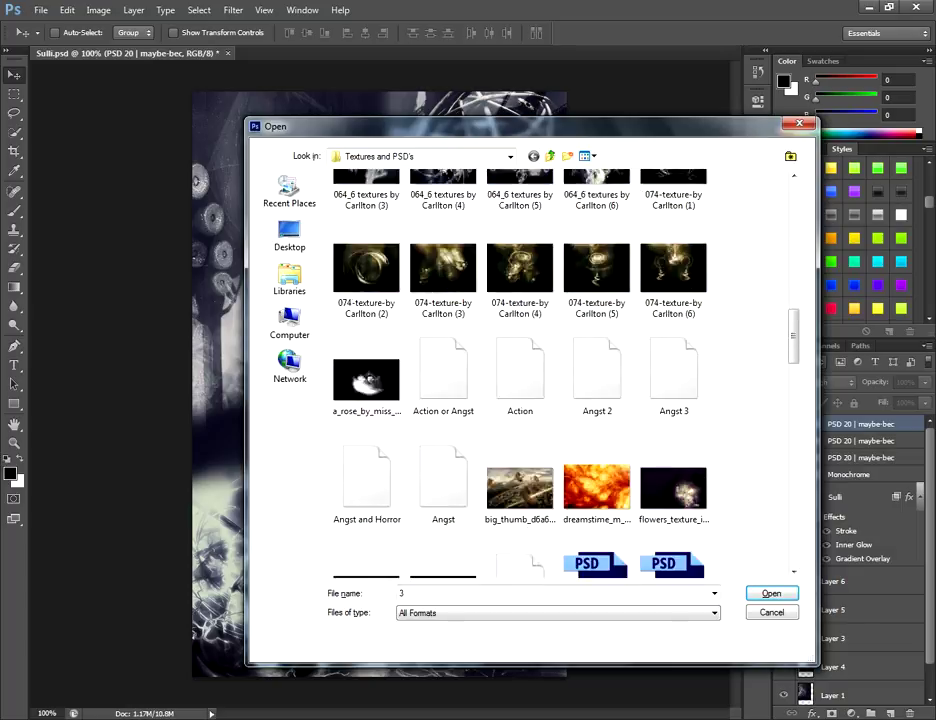
{"action": "left_click", "coordinate": [672, 210]}
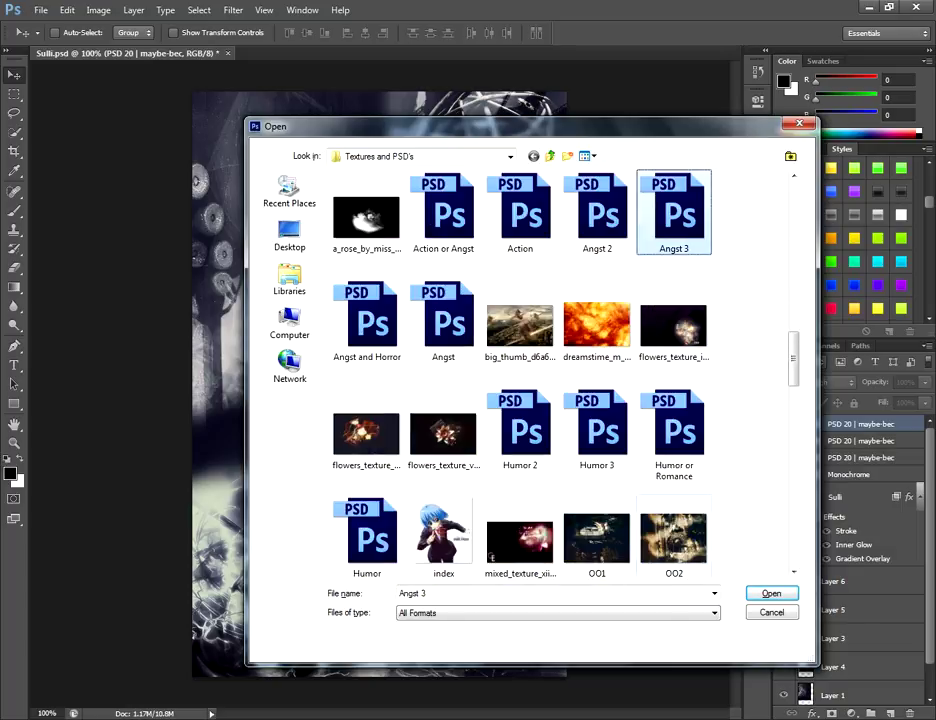
{"action": "key", "text": "Return"}
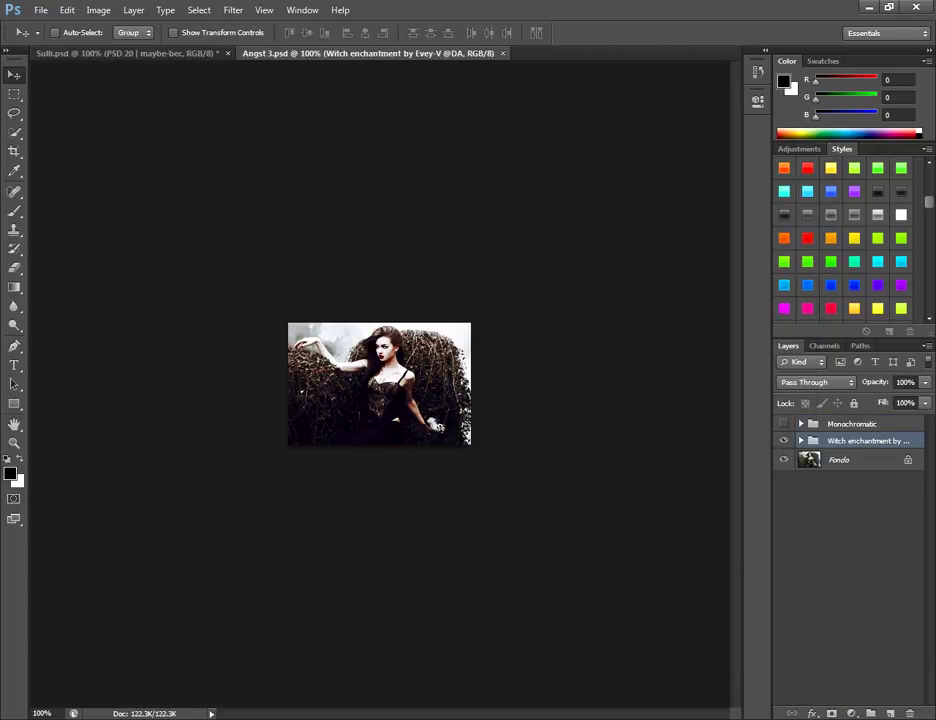
{"action": "right_click", "coordinate": [453, 53]}
{"action": "left_click", "coordinate": [500, 111]}
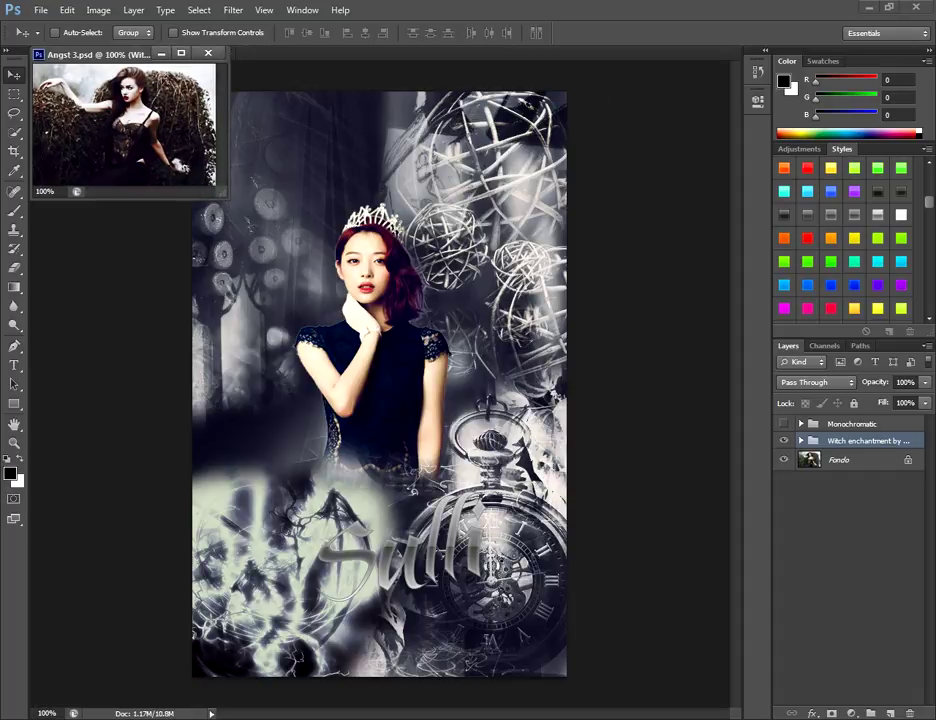
Copy the Witch enchantment group from Angst 3 into Sulli.psd as the top layer group and close Angst 3.
{"action": "left_click_drag", "start_coordinate": [866, 441], "coordinate": [510, 378]}
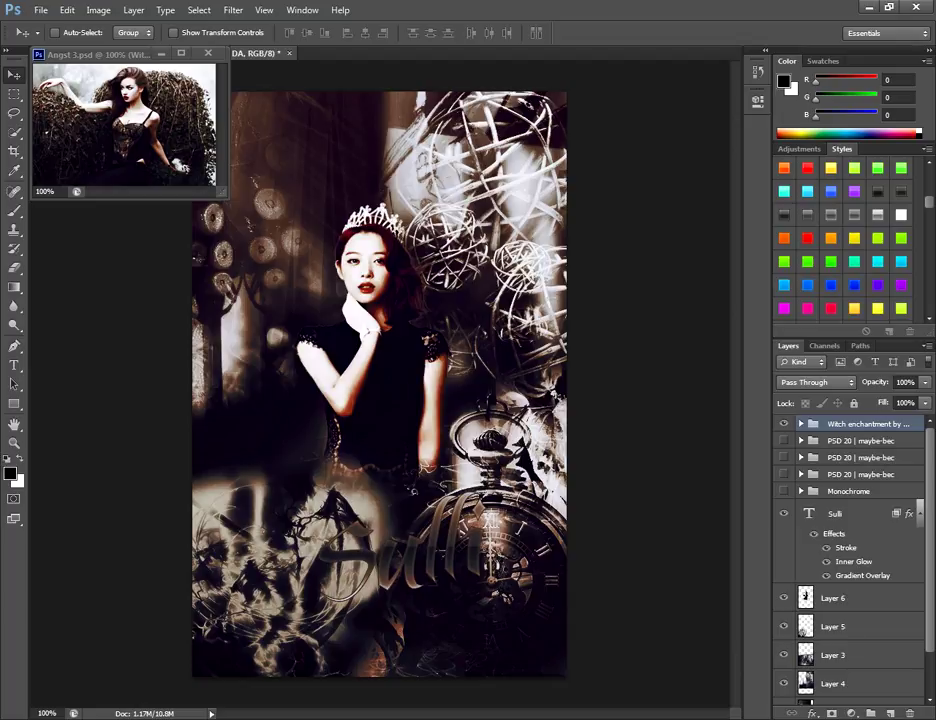
{"action": "left_click", "coordinate": [208, 53]}
Shift the Sulli title slightly to the right and quit the program, saving the changes to Sulli.psd.
{"action": "left_click", "coordinate": [848, 514]}
{"action": "left_click_drag", "start_coordinate": [488, 508], "coordinate": [443, 523]}
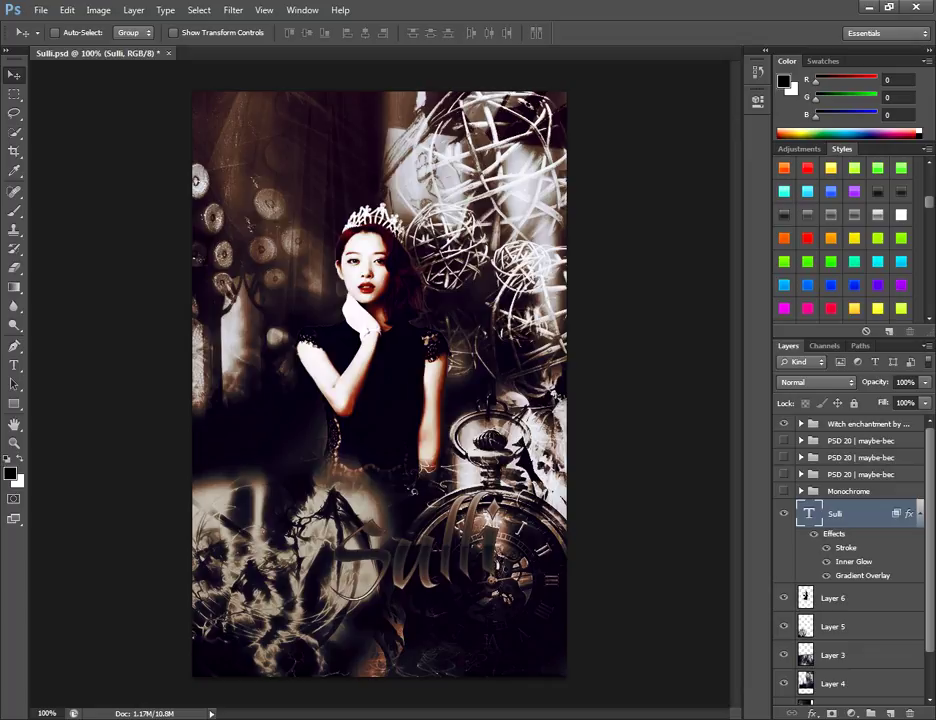
{"action": "key", "text": "ctrl+q"}
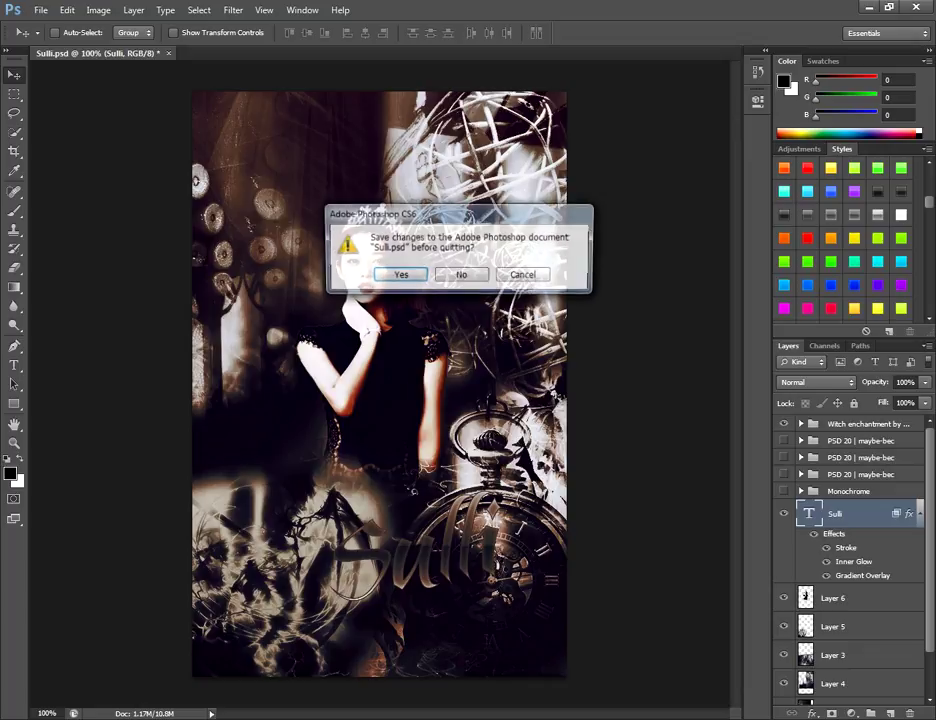
{"action": "key", "text": "Return"}
{"action": "mouse_move", "coordinate": [110, 718]}
{"action": "left_click", "coordinate": [110, 645]}
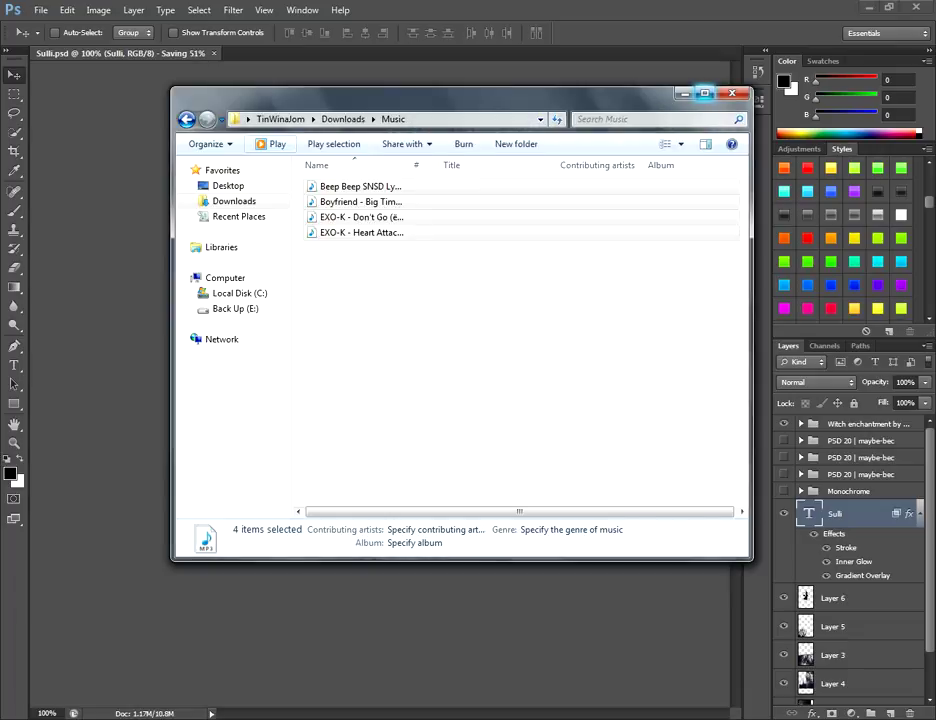
{"action": "left_click", "coordinate": [704, 93]}
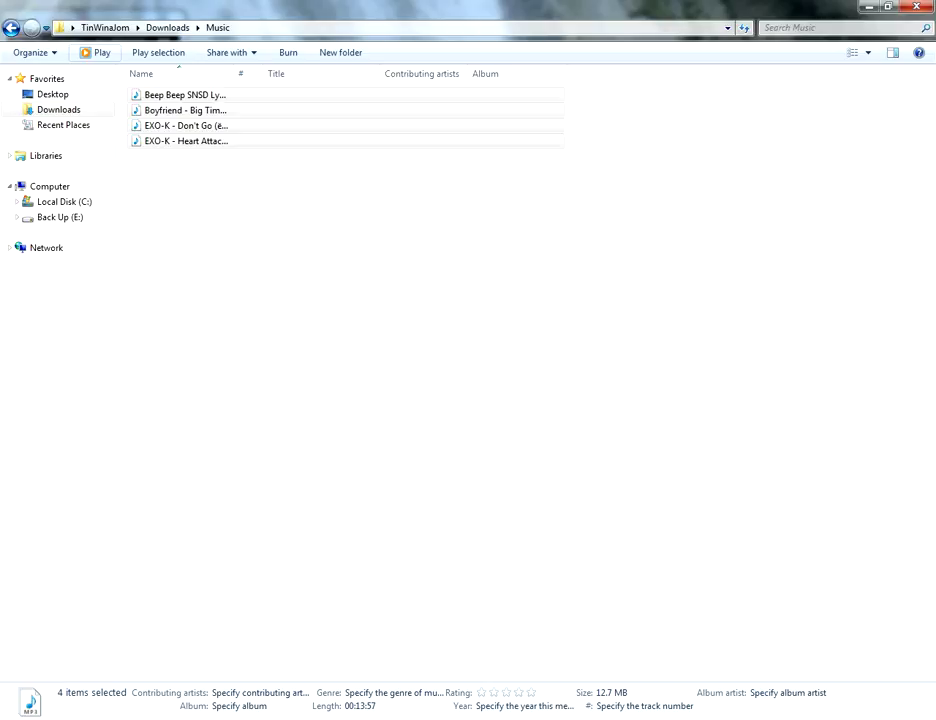
{"action": "left_click", "coordinate": [809, 718]}
{"action": "right_click", "coordinate": [827, 659]}
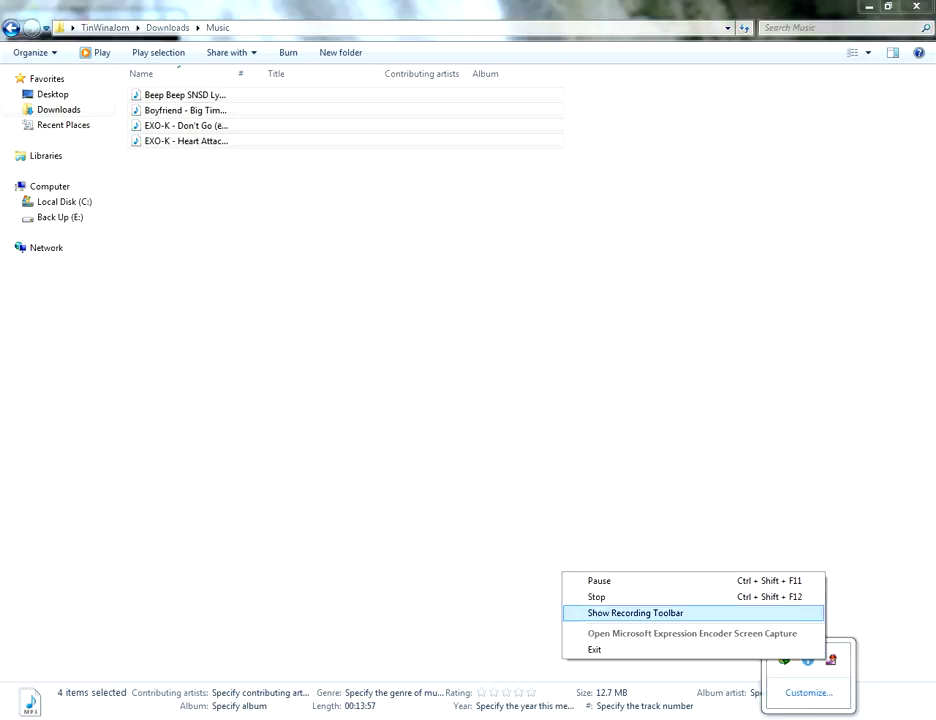